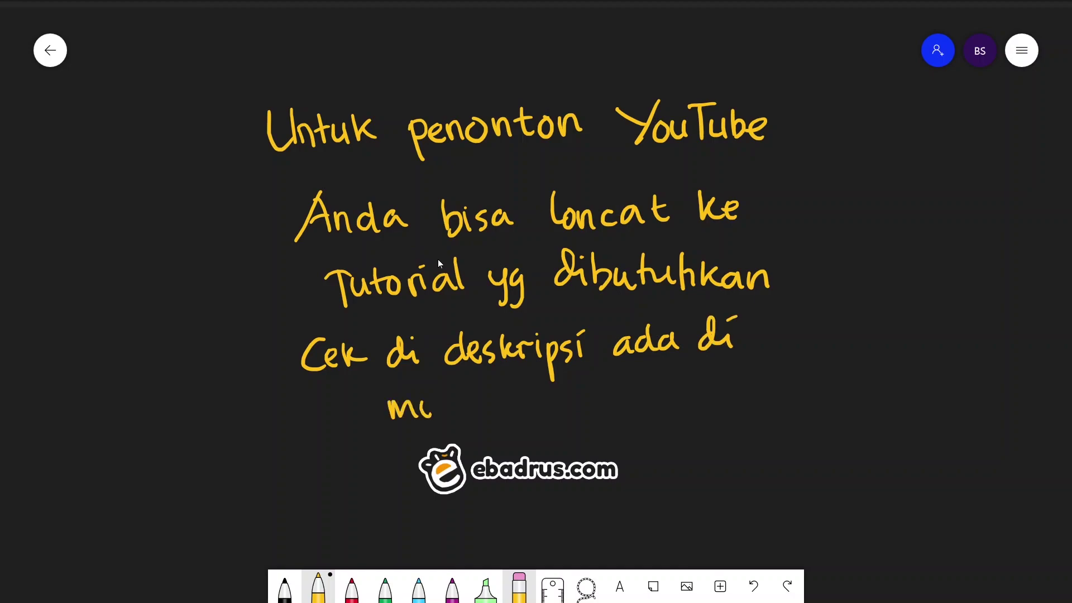
- Handwrite 'menit ke berapa...' in yellow and draw a line under 'Tutorial yg dibutuhkan'
left_click_drag(460, 388, 475, 415)
mouse_move(508, 393)
left_mouse_down()
mouse_move(523, 412)
mouse_move(569, 412)
left_mouse_up()
left_click_drag(636, 399, 645, 437)
left_click_drag(696, 412, 704, 412)
left_click_drag(712, 412, 730, 410)
left_click_drag(225, 326, 830, 307)
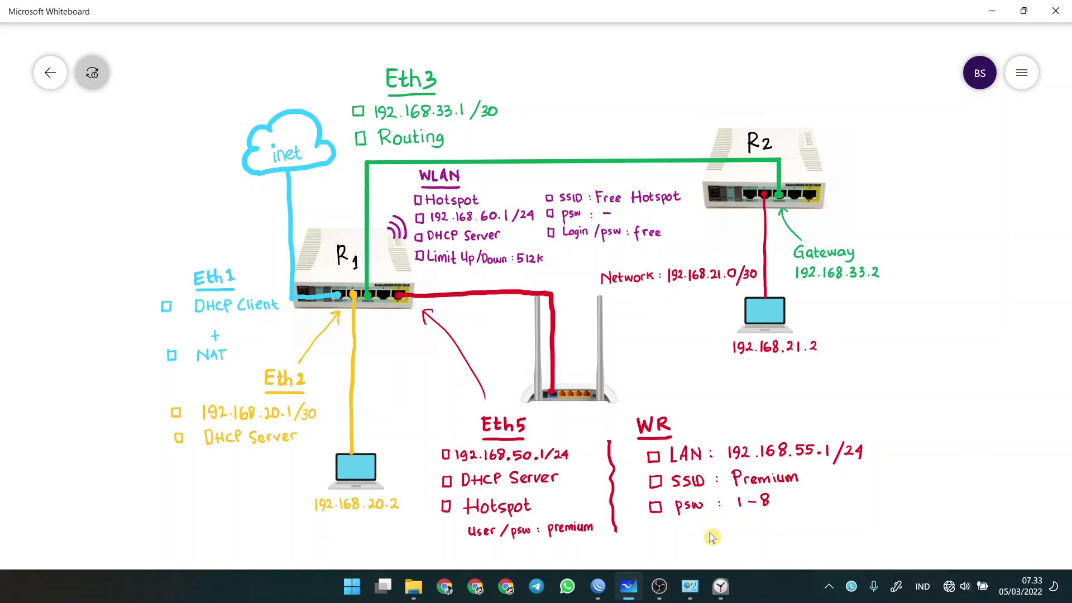
- Confirm Ether 2's IPv4 properties are set to obtain an address automatically
left_click(952, 595)
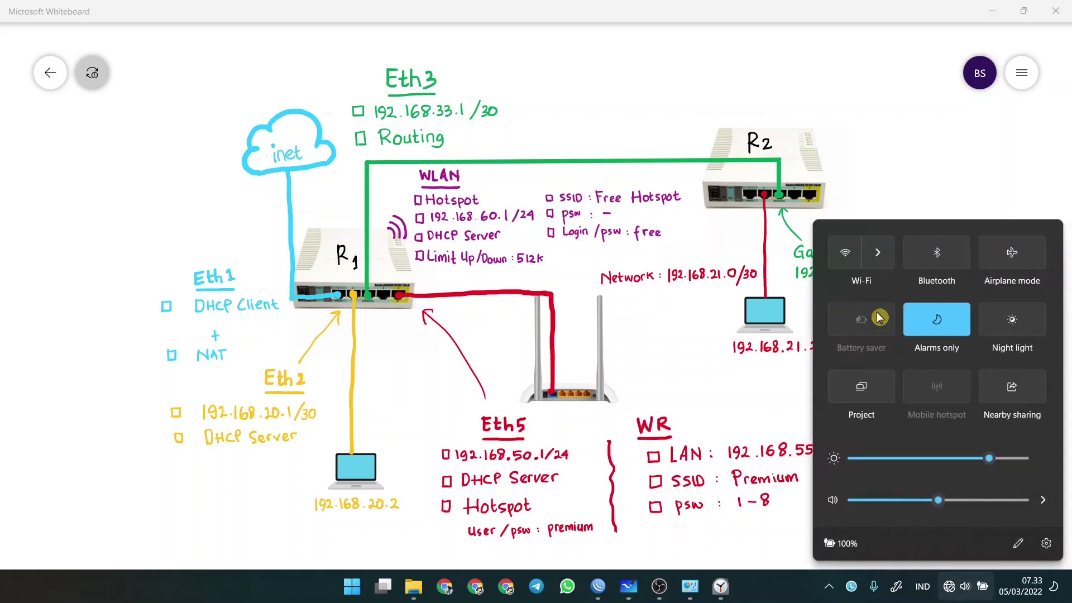
left_click(947, 589)
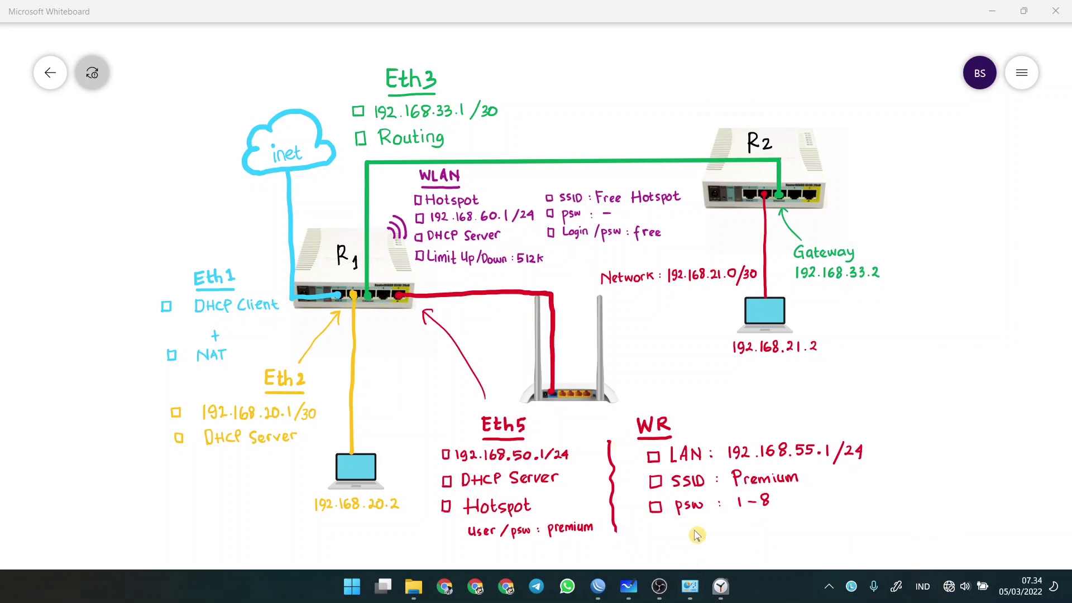
left_click(690, 587)
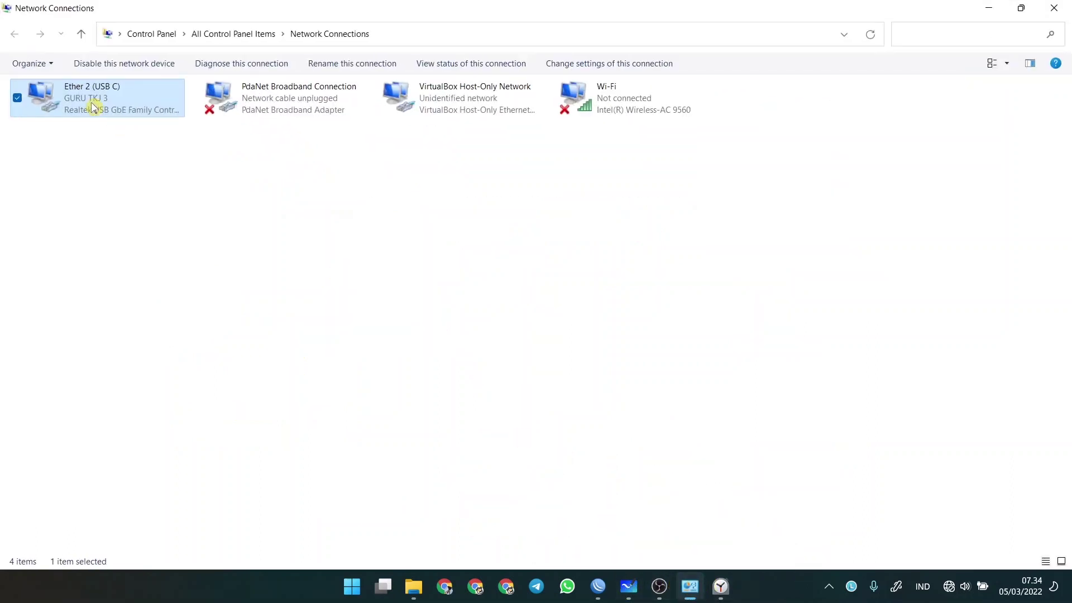
double_click(89, 101)
left_click(458, 424)
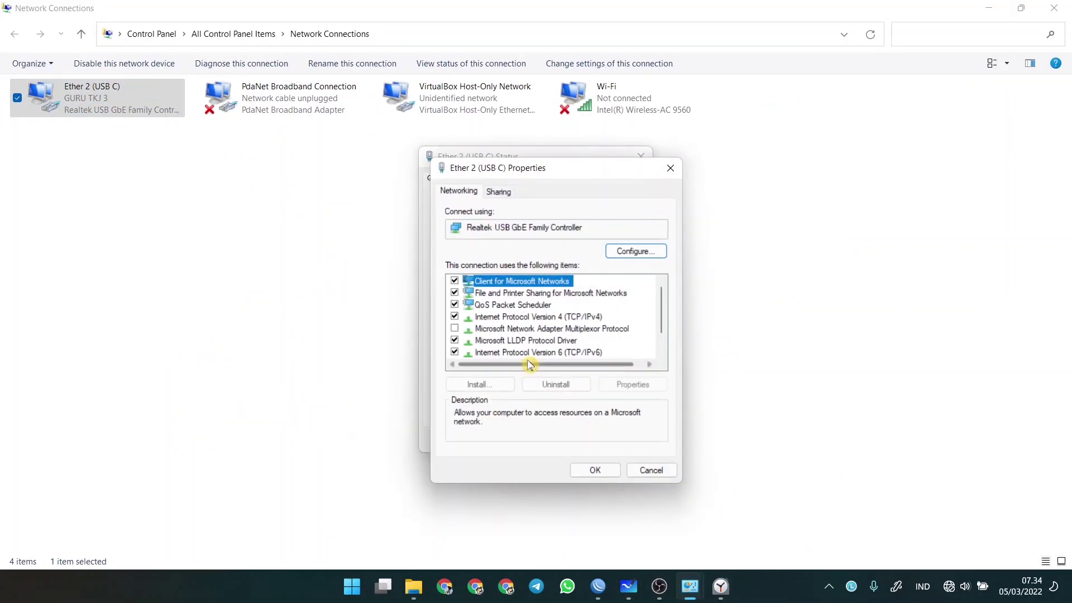
double_click(559, 318)
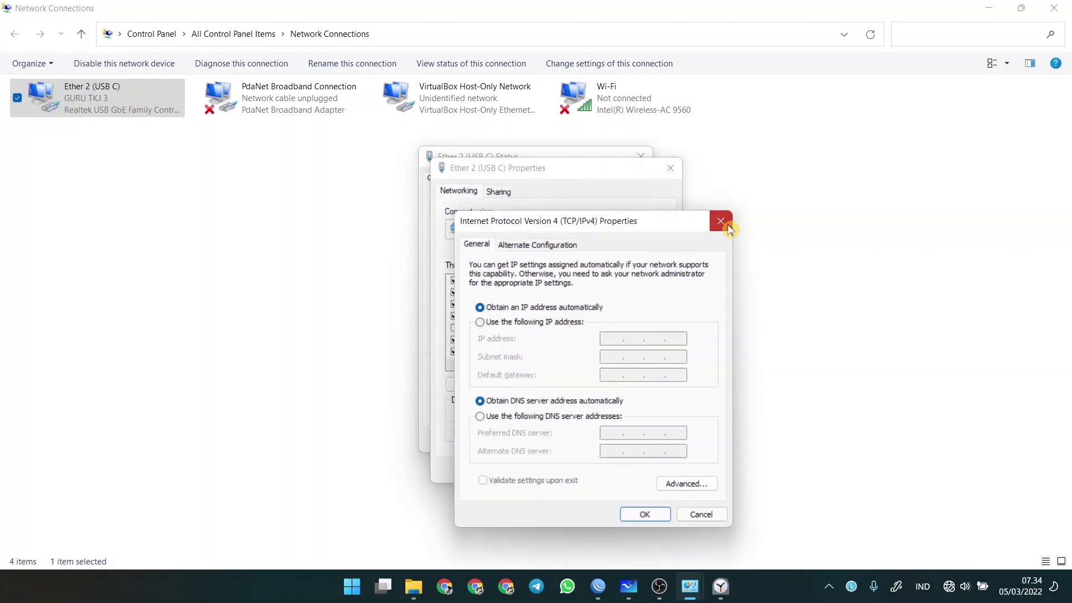
left_click(725, 222)
- Close the Ether 2 properties and status dialogs, minimize Network Connections, and bring WinBox forward
left_click(664, 169)
left_click(640, 157)
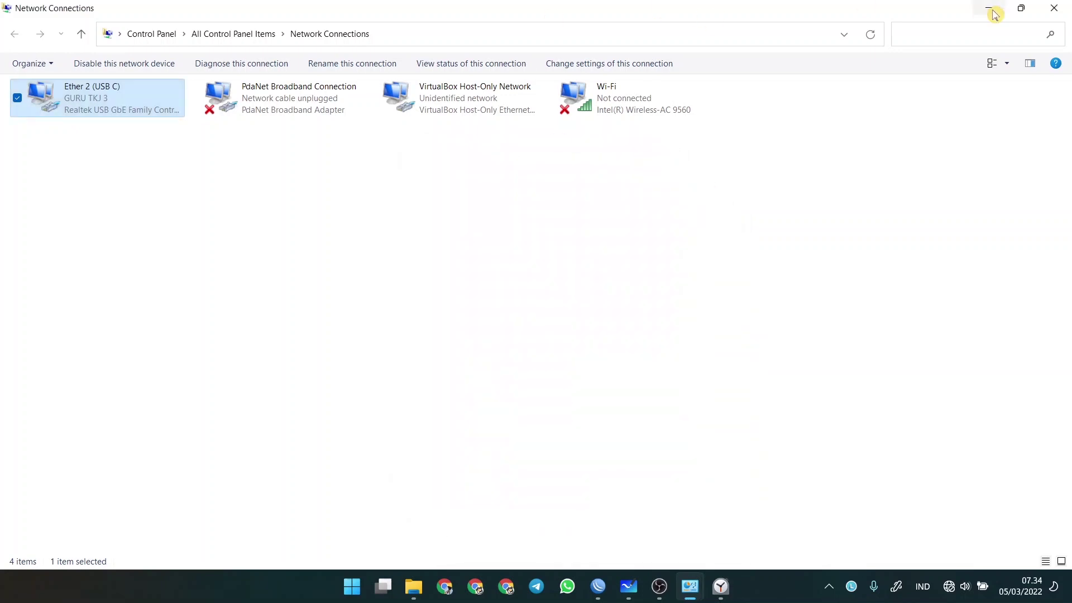
left_click(990, 9)
left_click(598, 586)
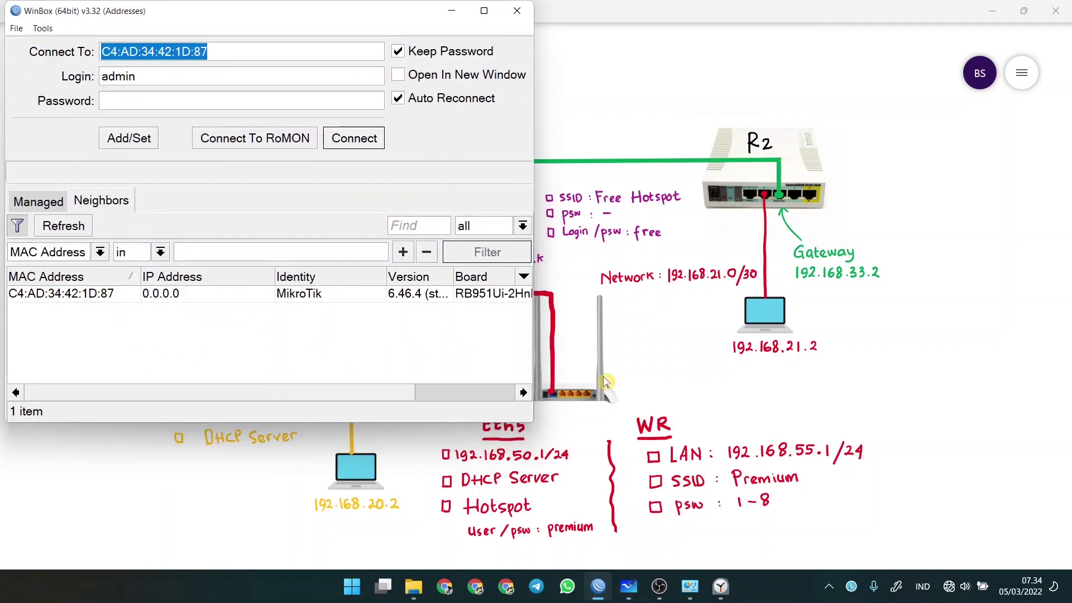
- Select the RB951Ui-2HnD neighbour by its MAC address and connect to it
left_click(452, 10)
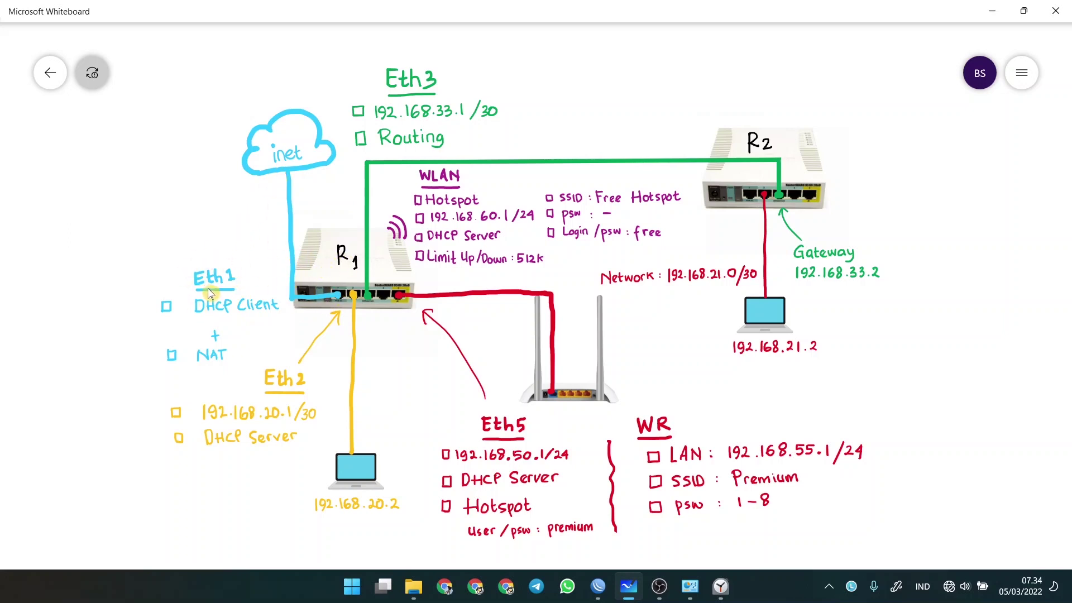
left_click(598, 586)
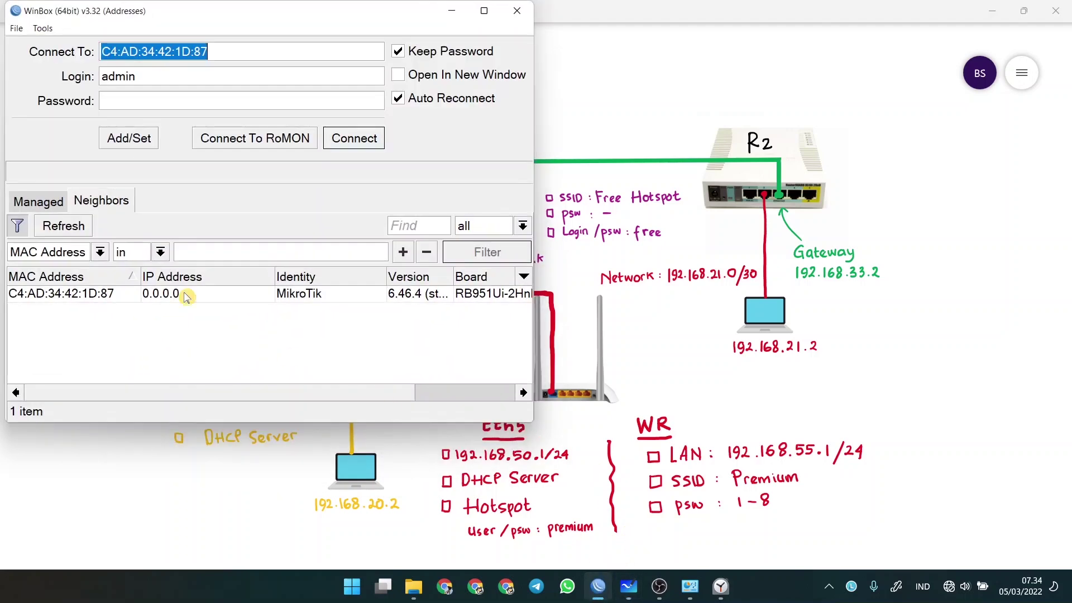
left_click(81, 293)
left_click(373, 139)
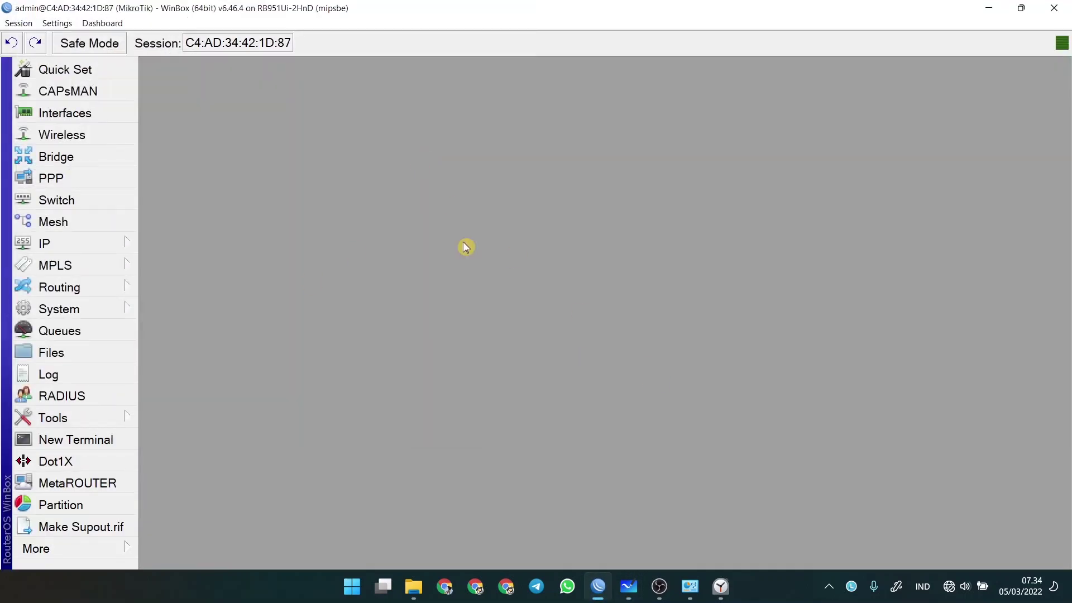
- Start the stopwatch to time the router configuration
left_click(717, 581)
left_click(533, 509)
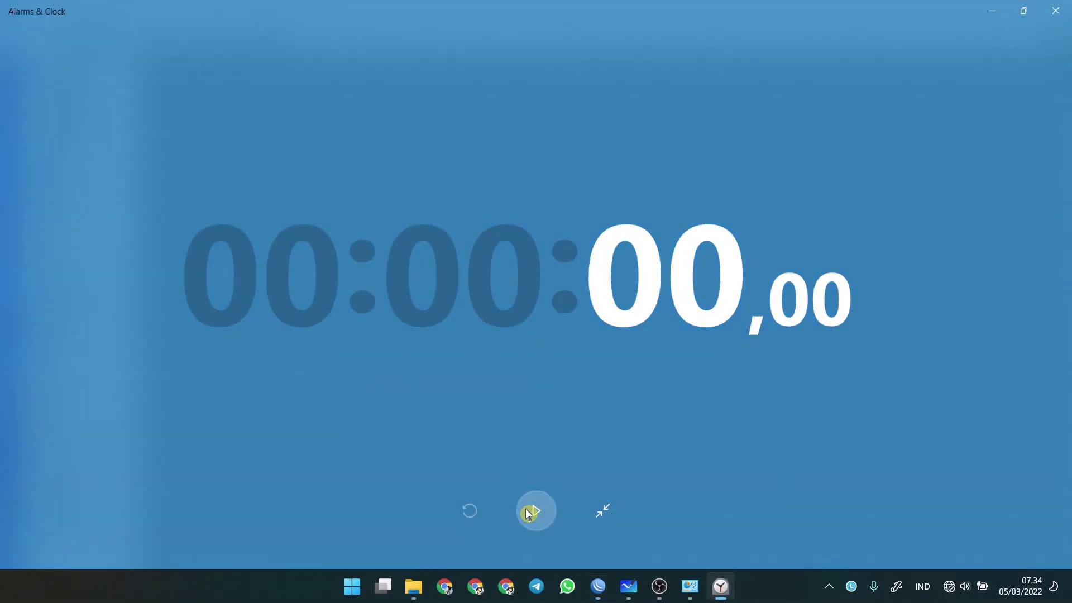
left_click(598, 587)
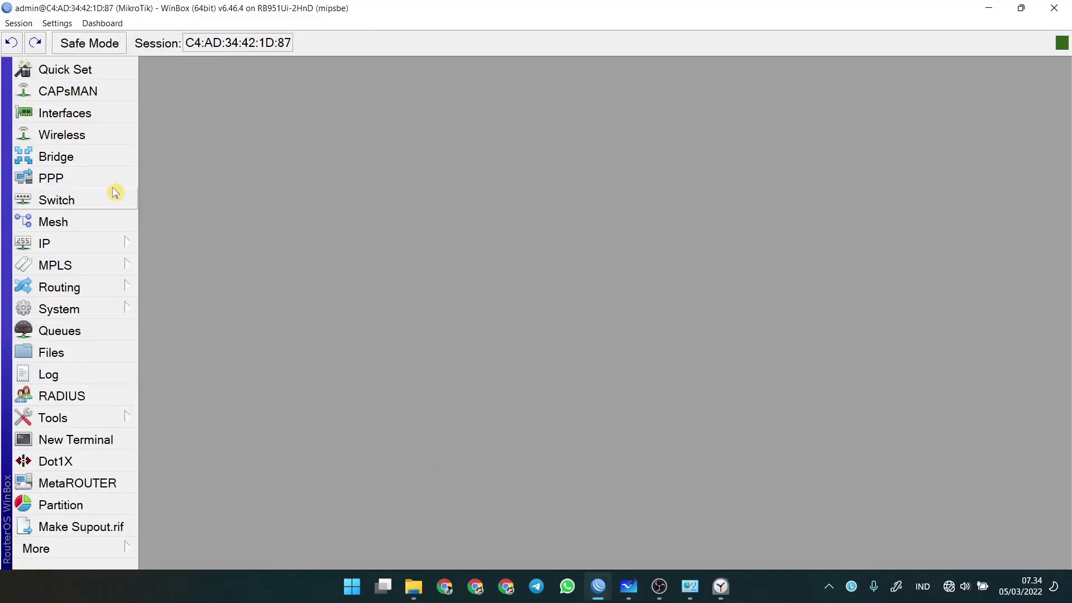
- Add a DHCP client on ether1 and close the DHCP client list
left_click(68, 242)
left_click(184, 122)
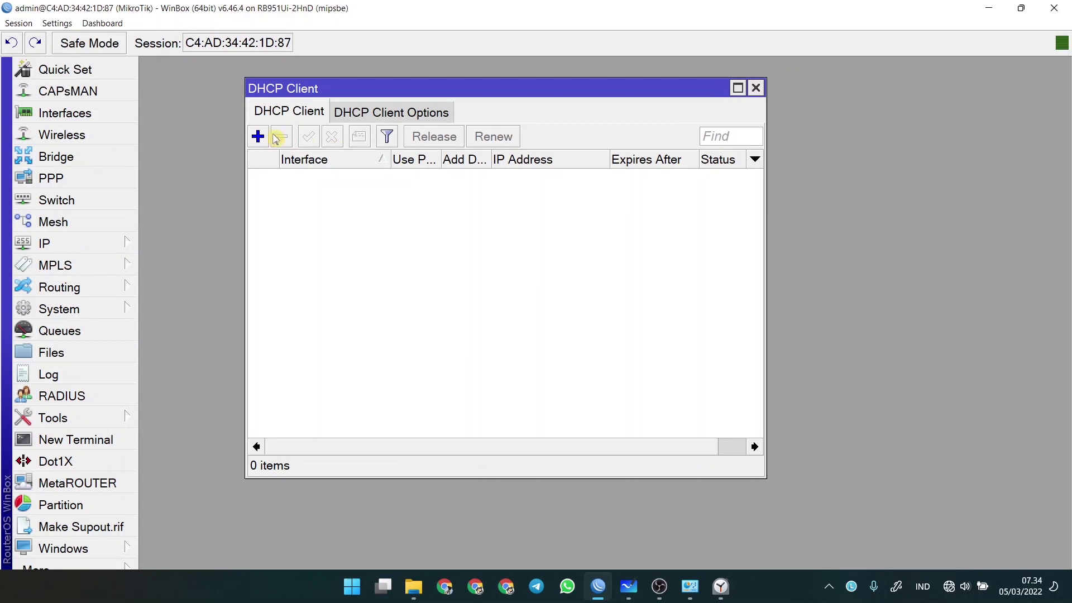
left_click(257, 136)
left_click(380, 188)
left_click(368, 205)
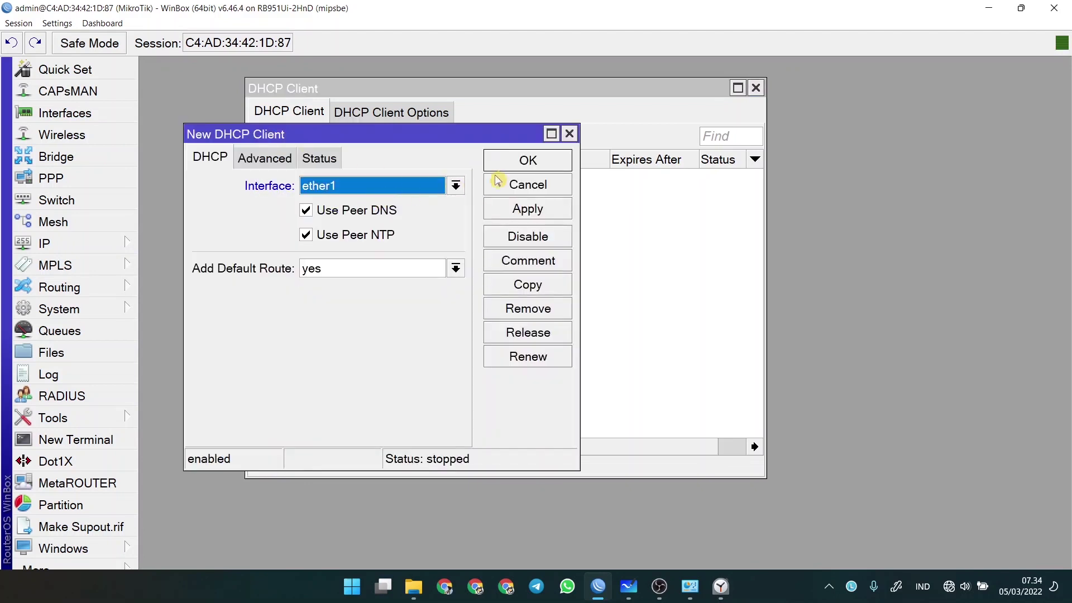
left_click(513, 162)
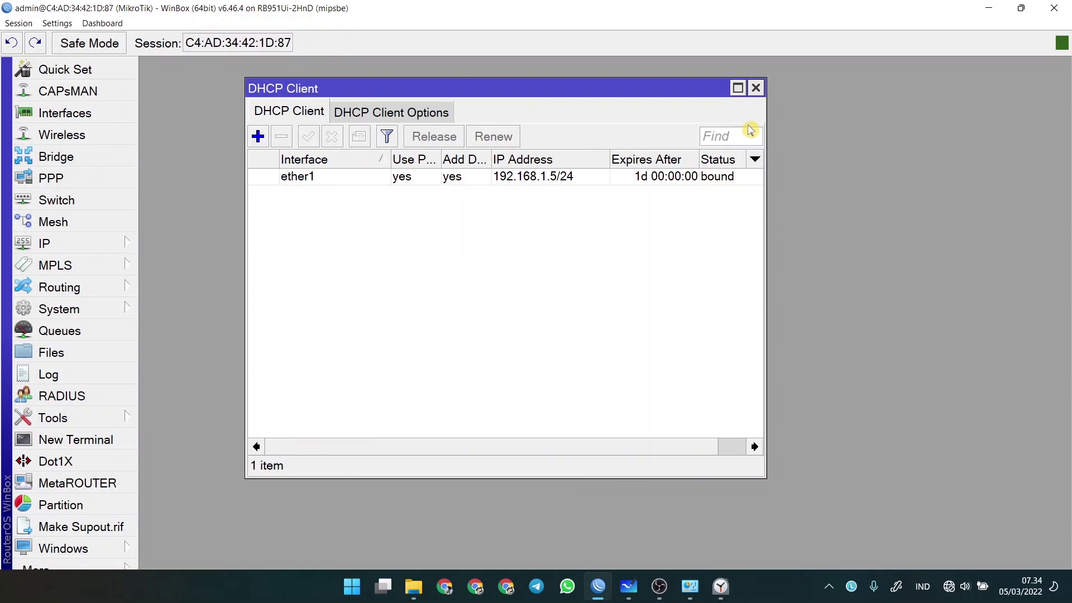
left_click(756, 90)
- Add a srcnat NAT rule with out-interface ether1 and action masquerade
left_click(44, 246)
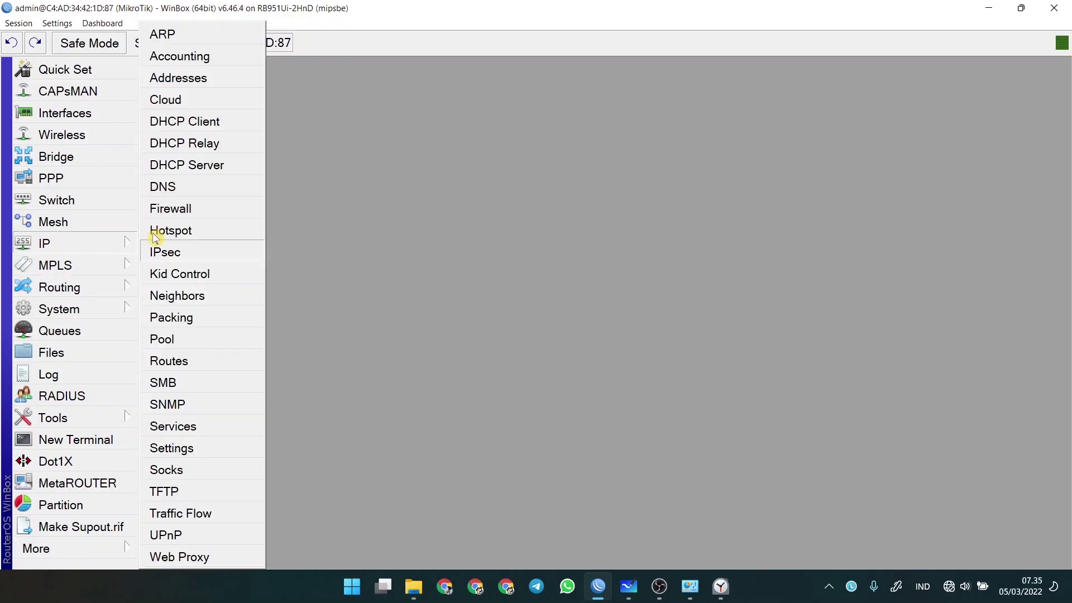
left_click(168, 206)
left_click(152, 115)
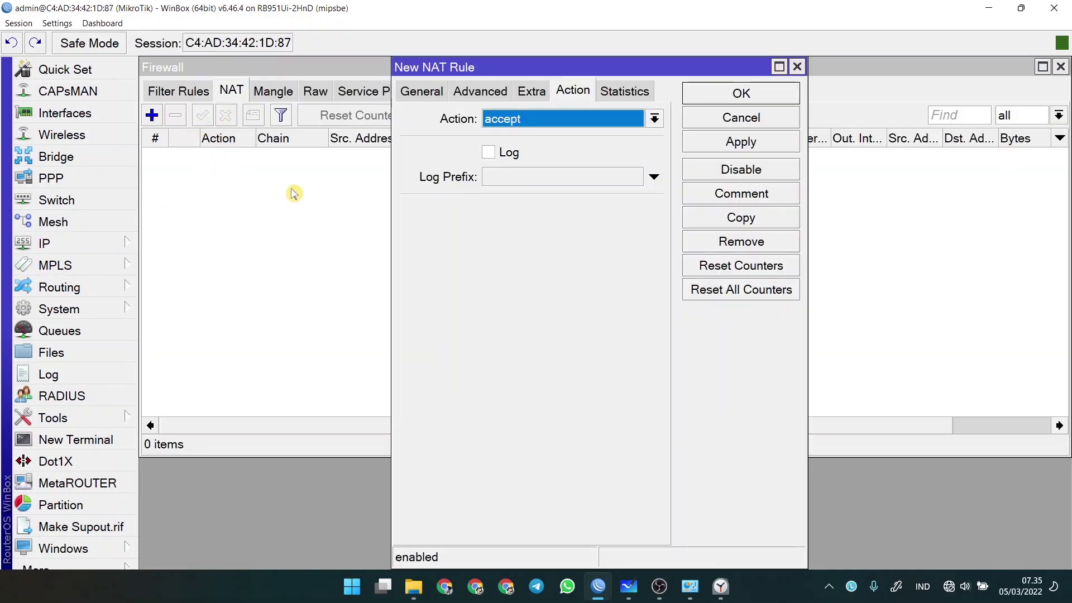
left_click(410, 91)
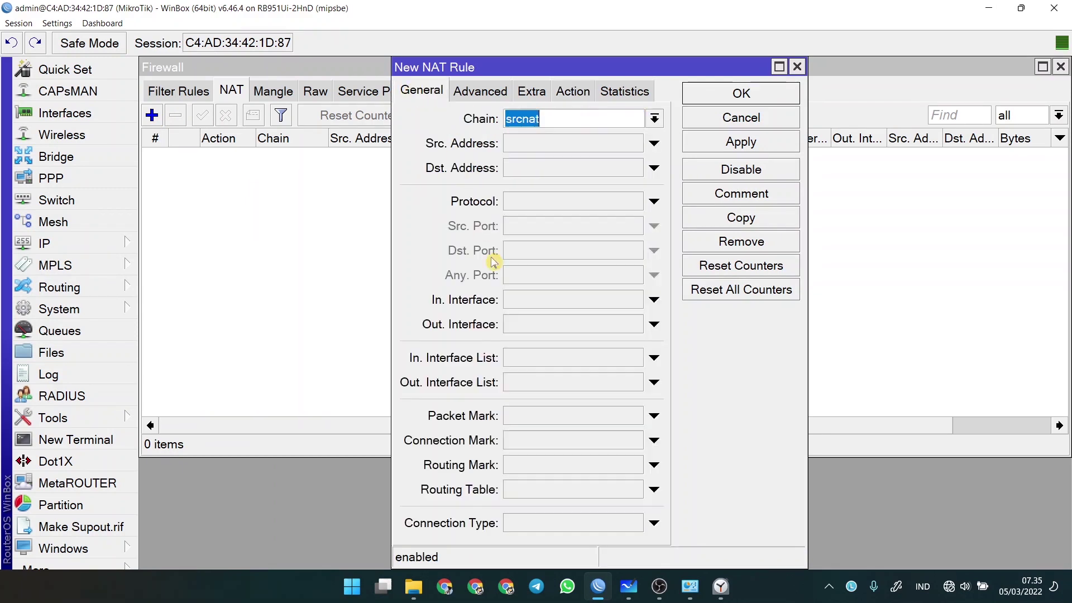
left_click(533, 323)
left_click(574, 328)
left_click(584, 402)
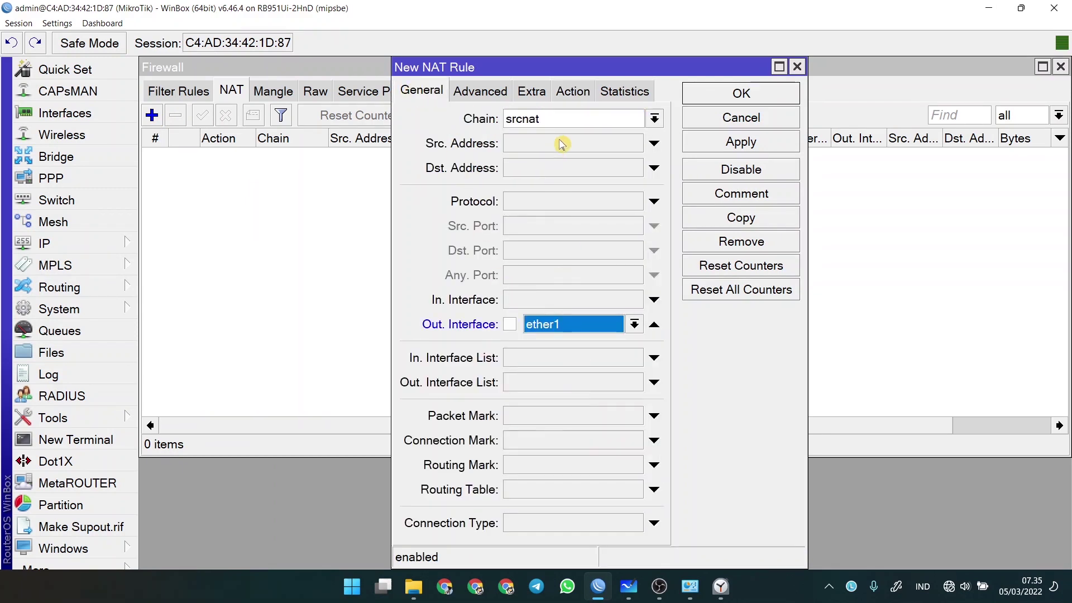
left_click(573, 91)
left_click(539, 125)
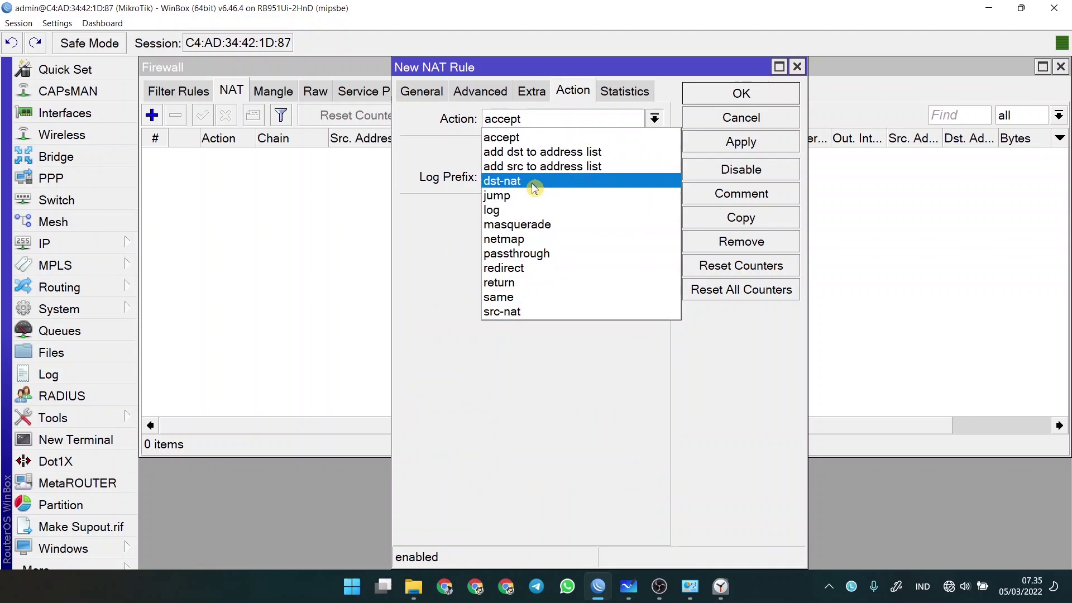
left_click(523, 224)
left_click(422, 91)
left_click(736, 93)
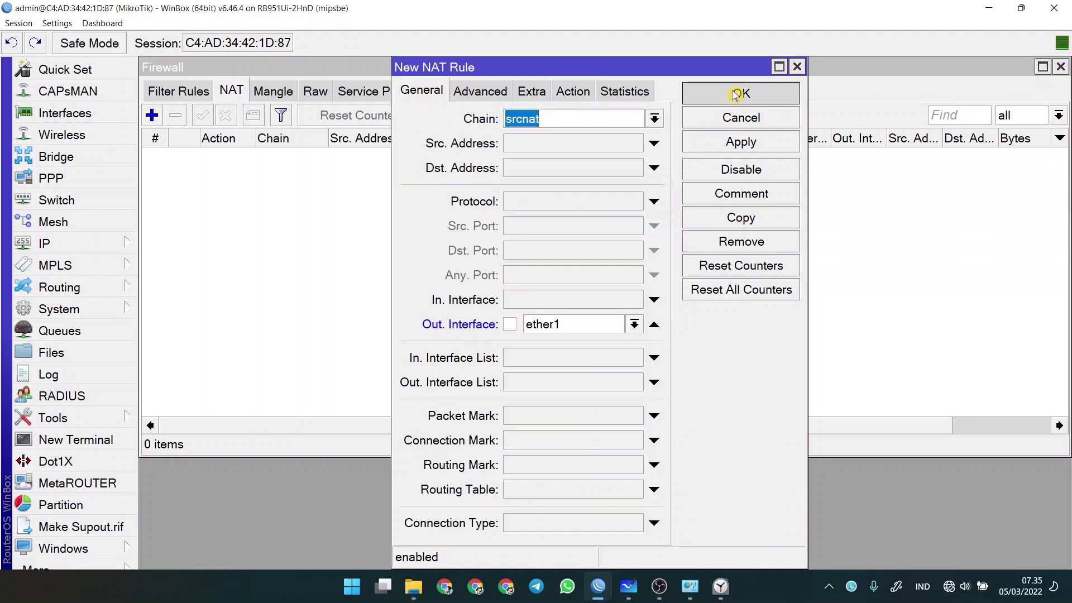
- Check the whiteboard diagram, then close the firewall window
left_click(628, 586)
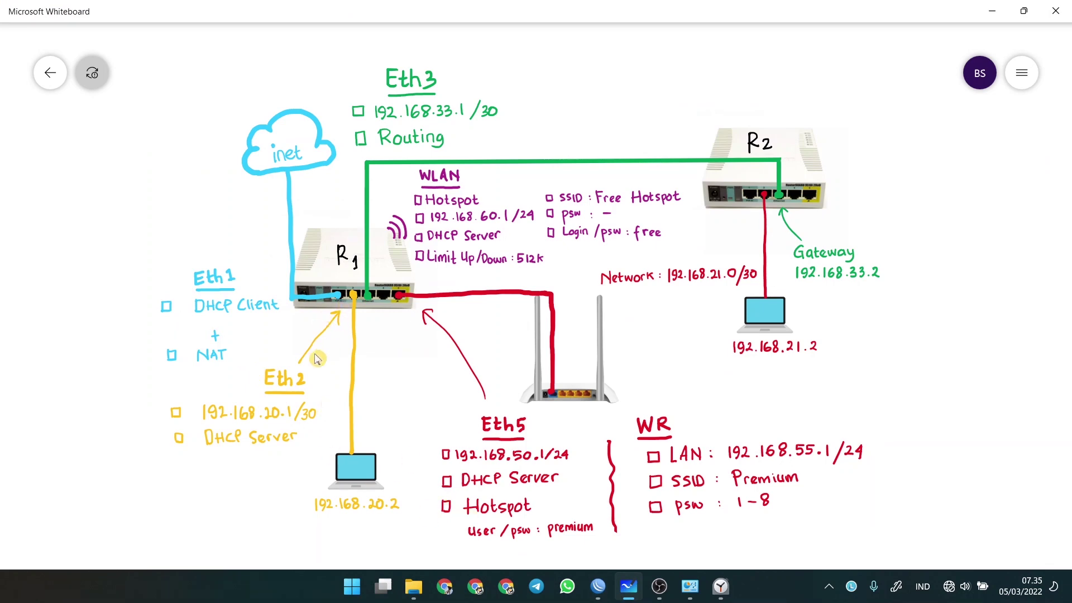
left_click(598, 586)
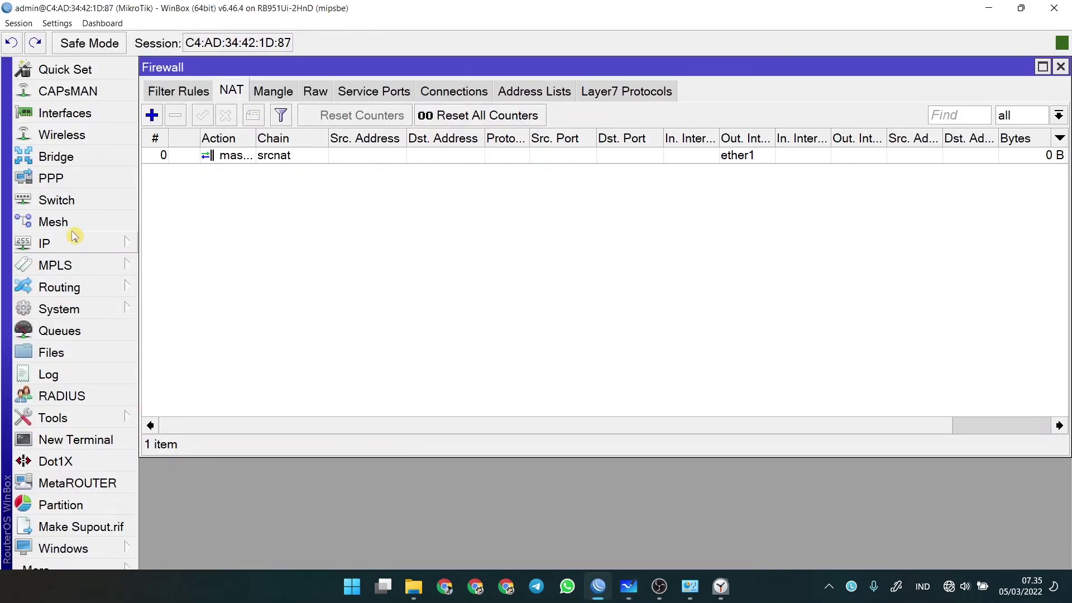
left_click(1061, 67)
left_click(48, 243)
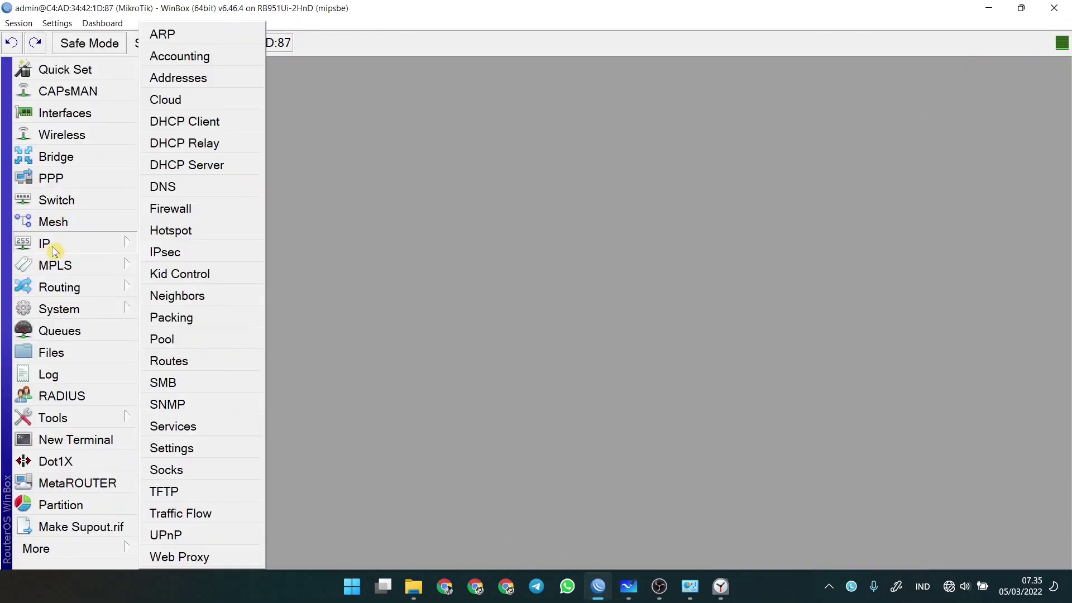
- Add IP address 192.168.20.1/30 on ether2, checking the whiteboard diagram for the values
left_click(196, 78)
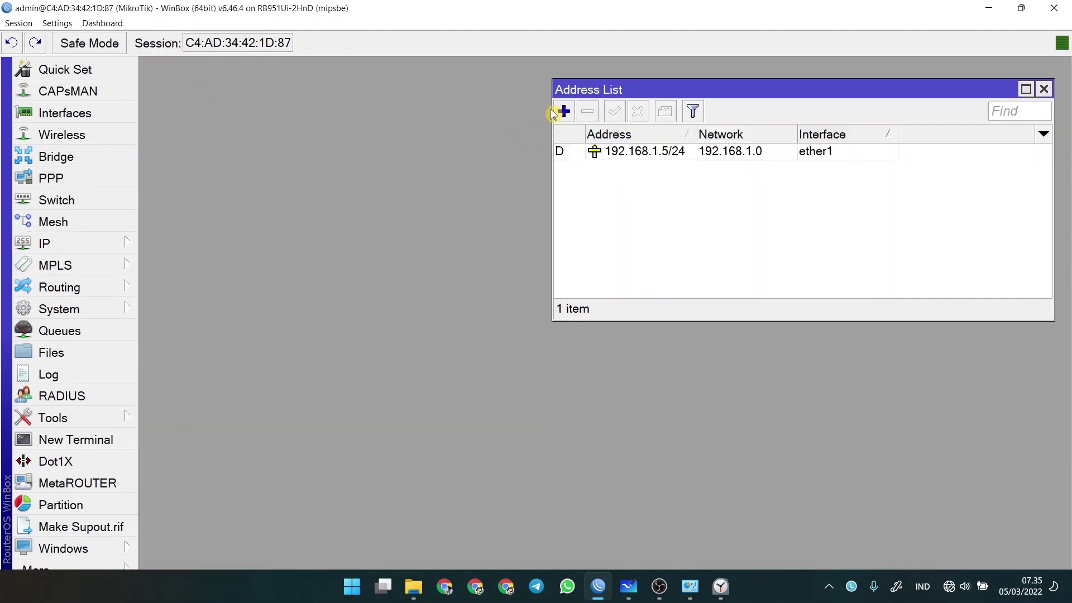
left_click(564, 111)
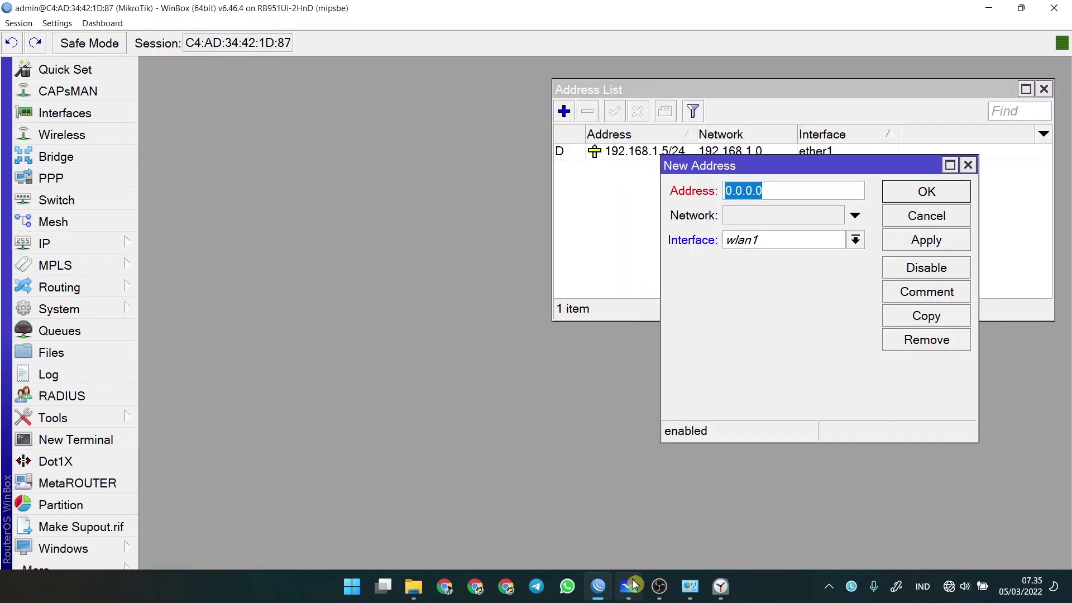
left_click(628, 586)
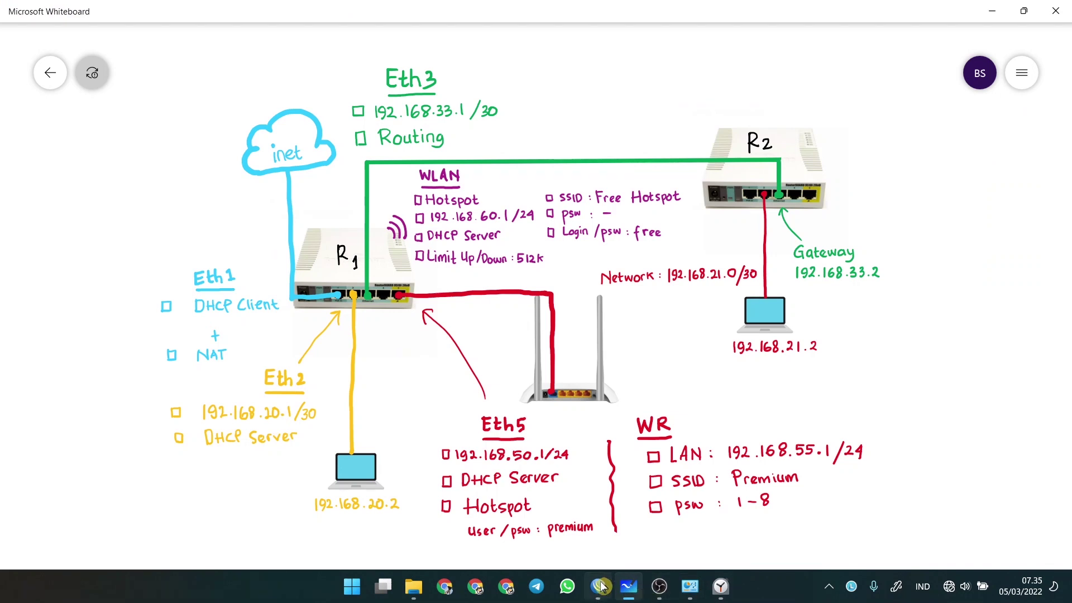
left_click(598, 586)
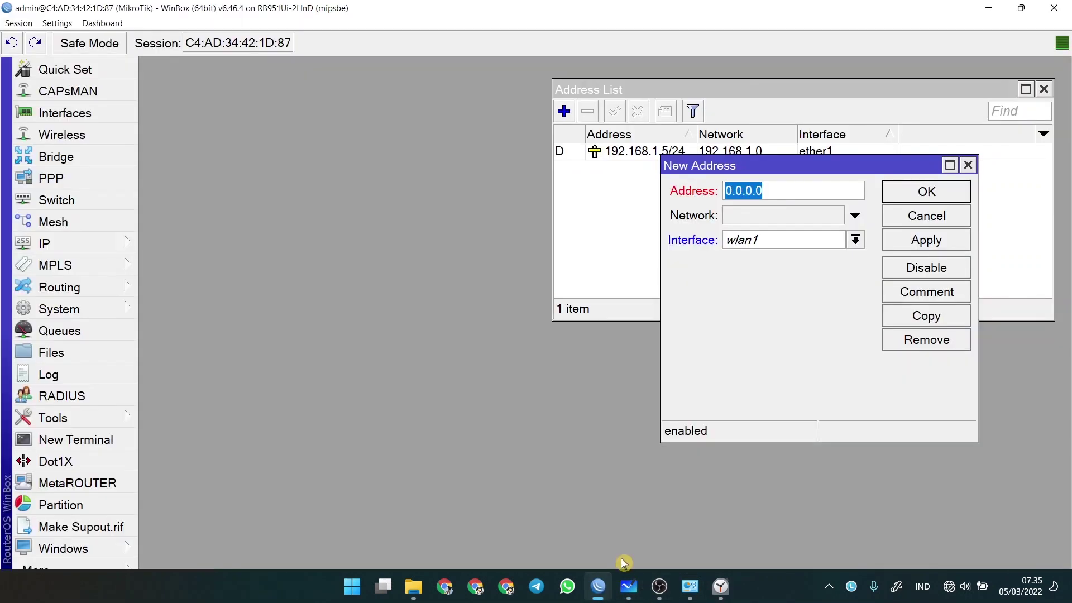
type("192.168.20.1/30")
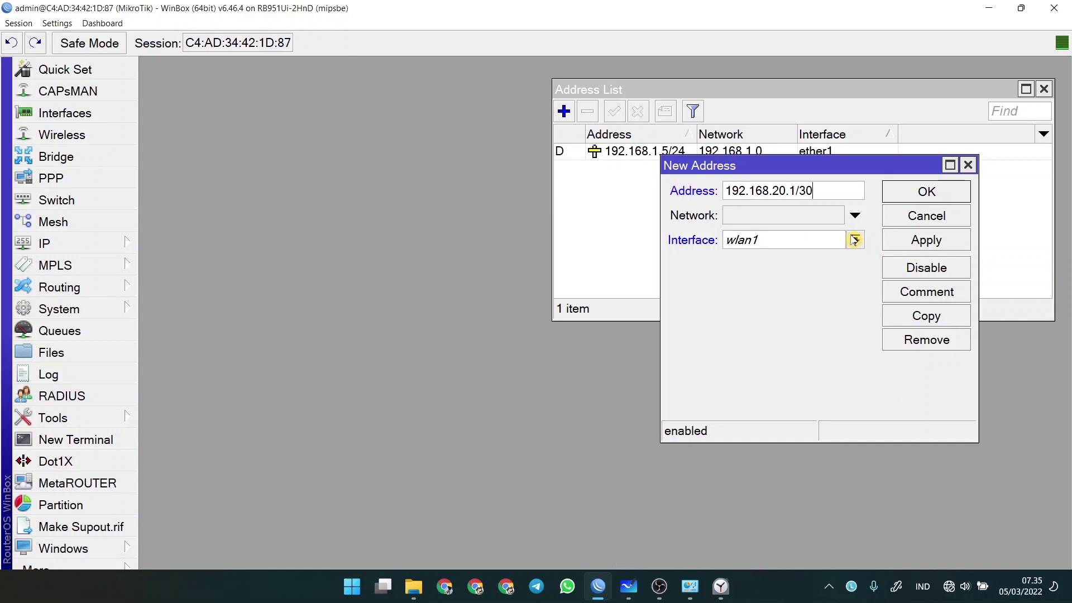
left_click(855, 240)
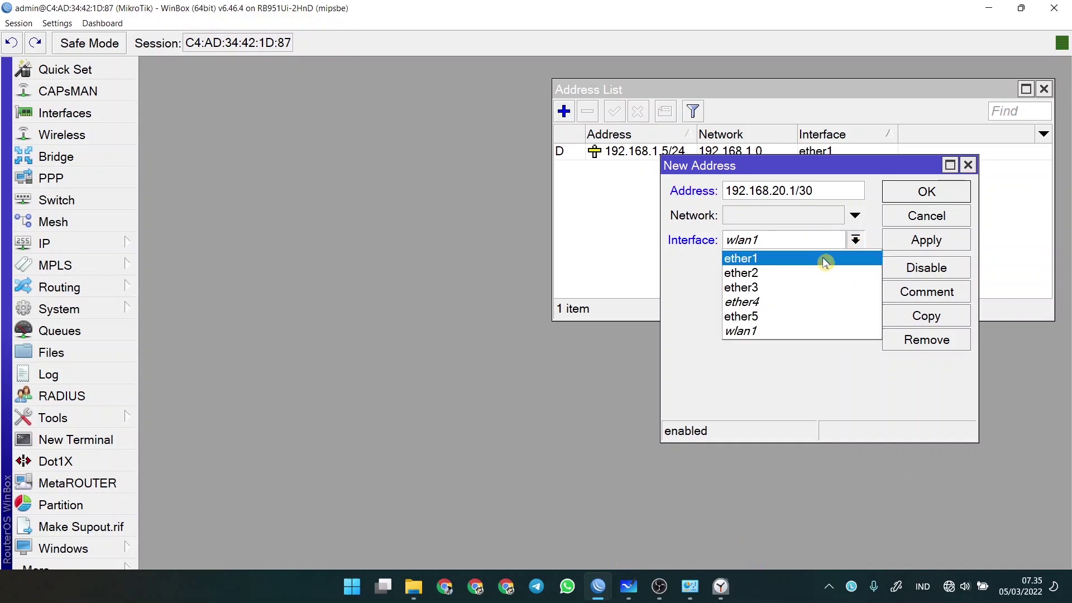
left_click(814, 270)
left_click(926, 191)
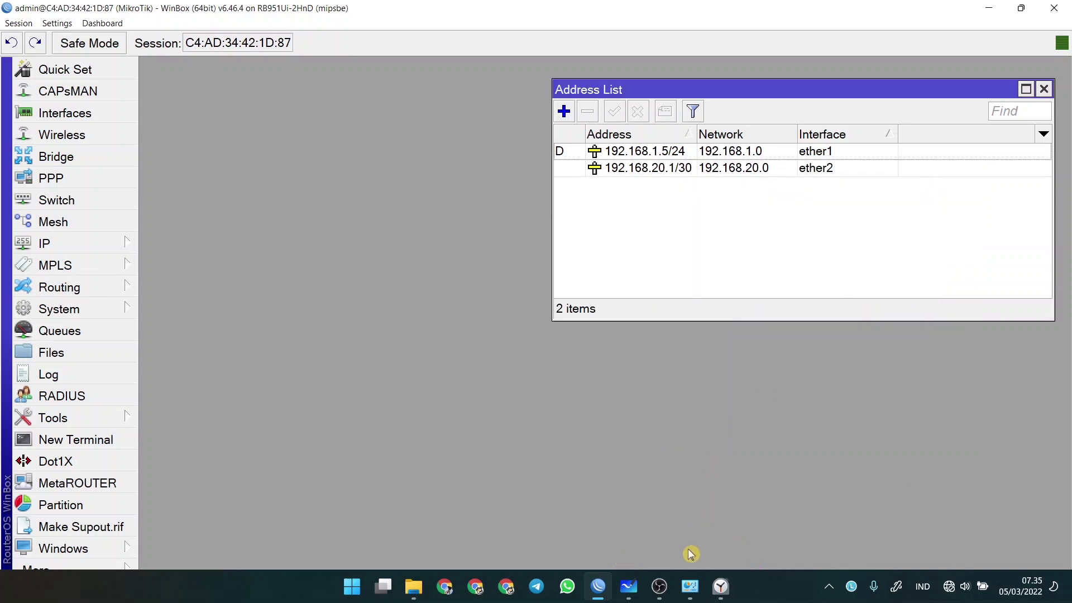
left_click(628, 586)
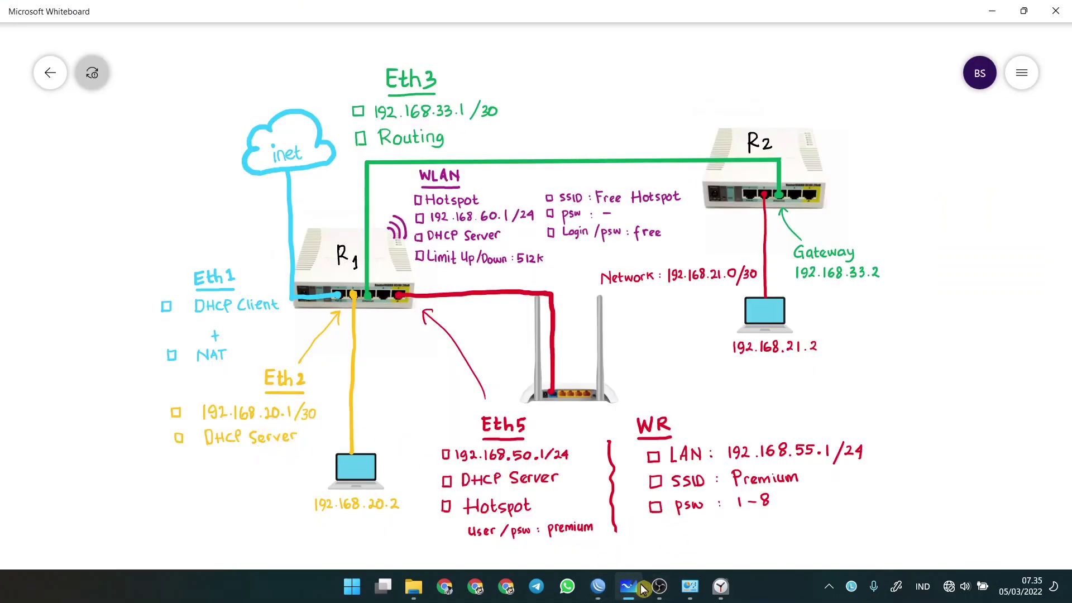
left_click(599, 521)
- Run DHCP Setup on ether2, accepting the 192.168.20.0/30 space, gateway, pool and default lease
left_click(77, 242)
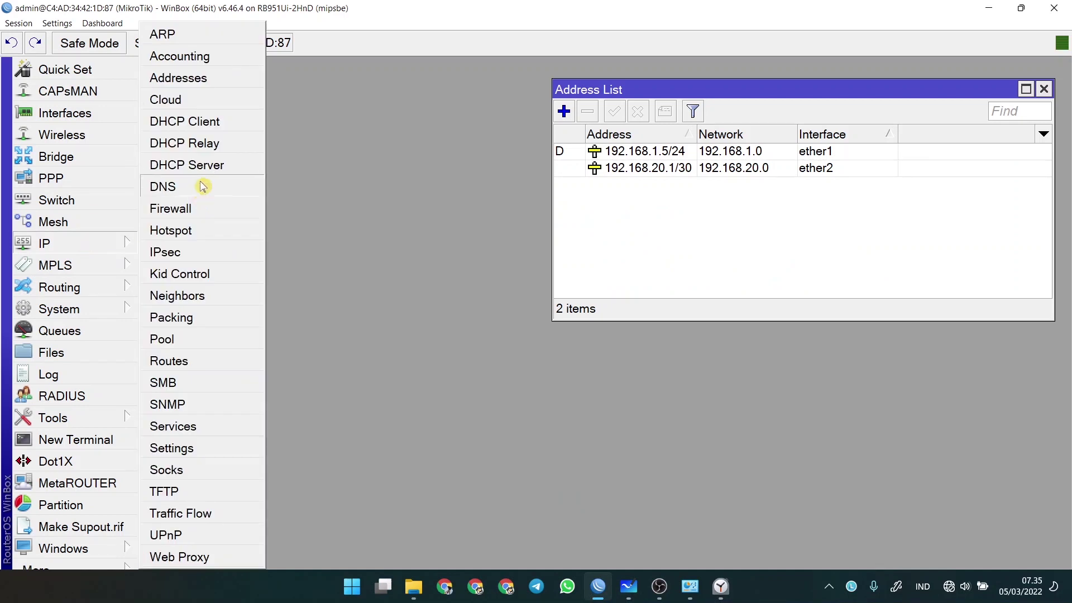
left_click(192, 165)
left_click(167, 205)
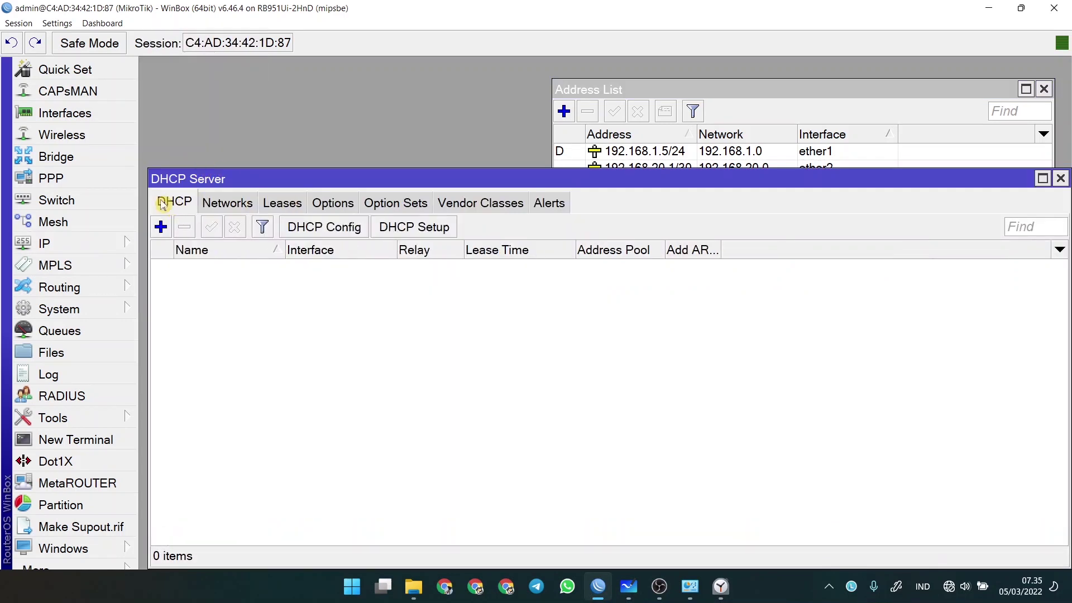
left_click(414, 229)
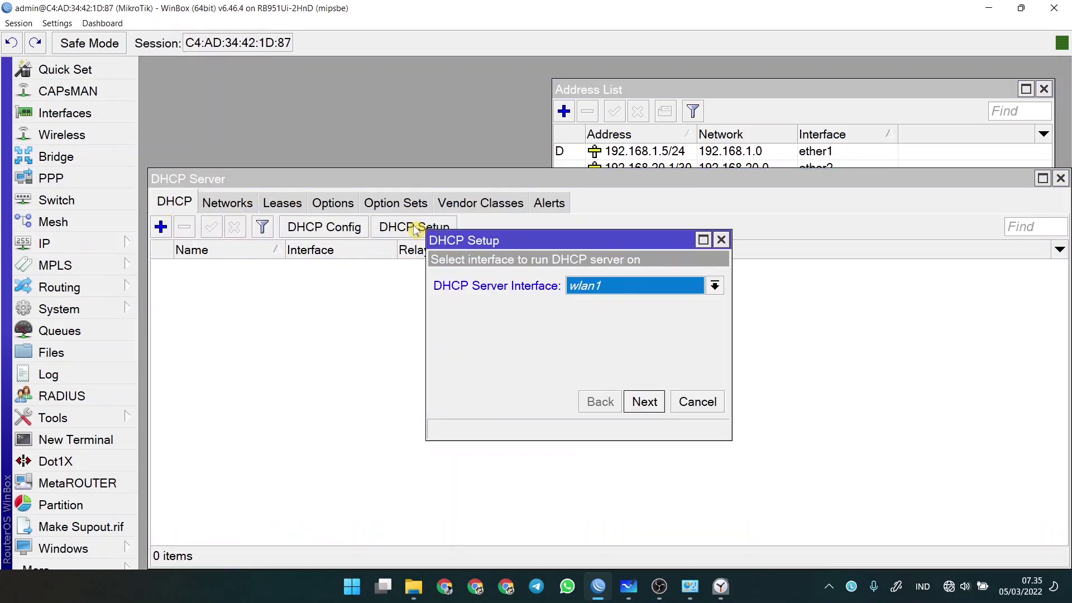
left_click(608, 284)
key("Escape")
left_click(645, 402)
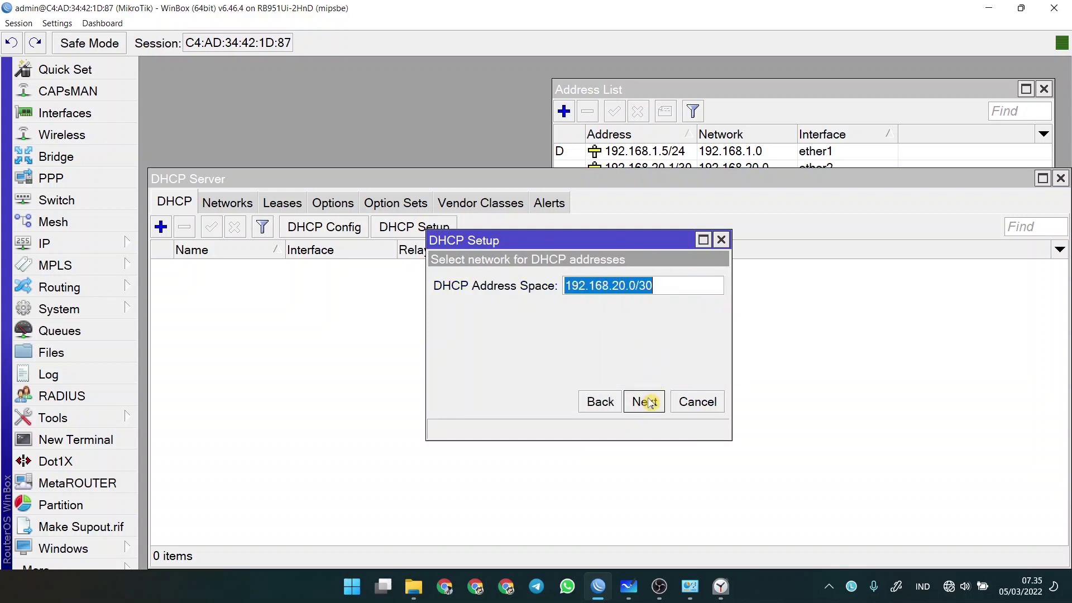
left_click(645, 402)
left_click(645, 402)
left_click(645, 402)
left_click(645, 402)
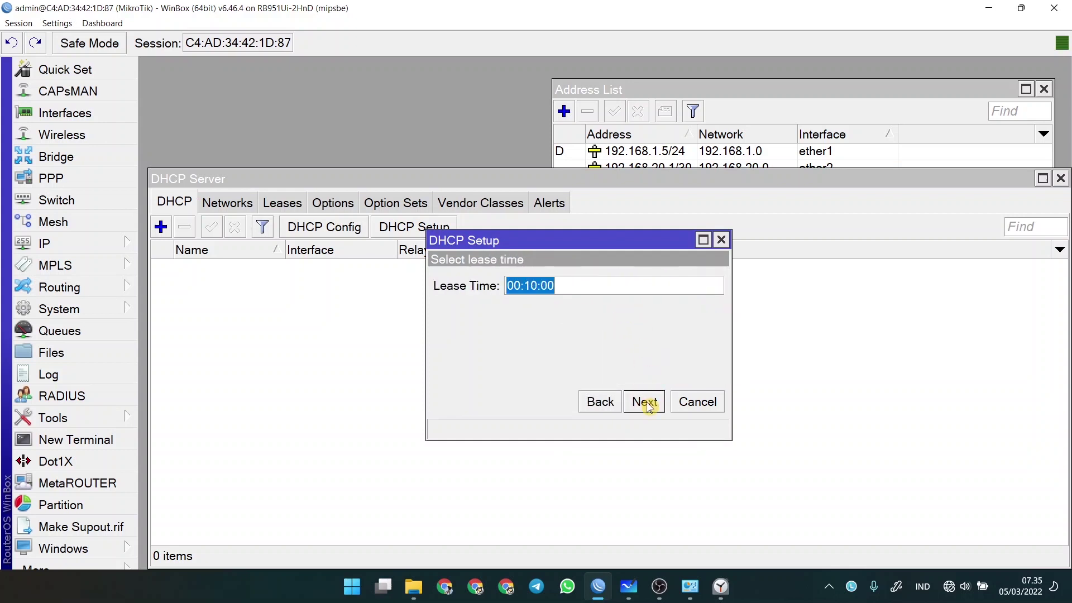
left_click(645, 402)
left_click(614, 308)
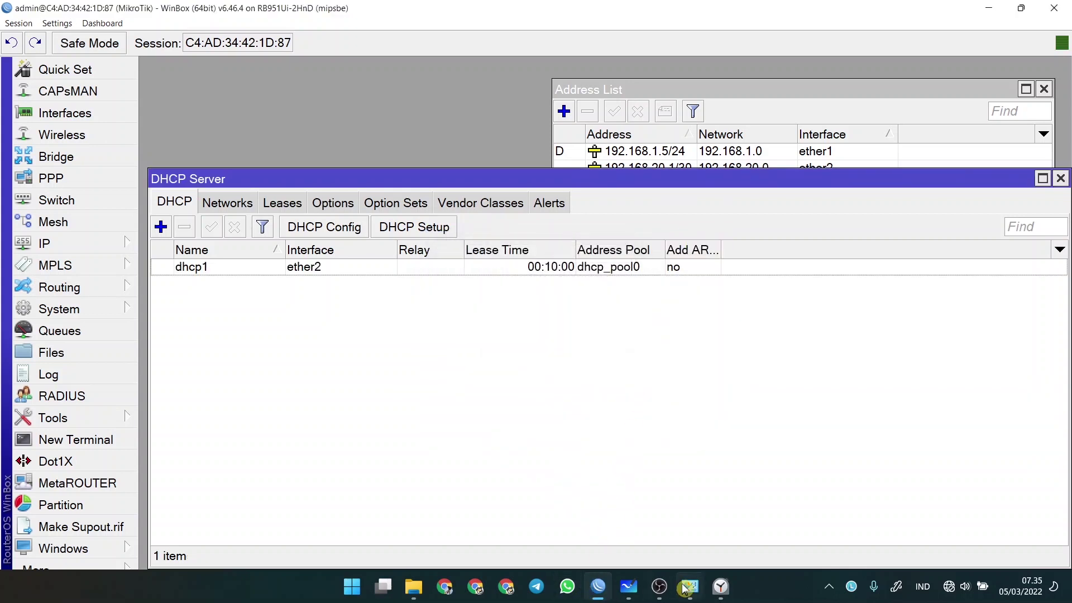
- Check the whiteboard diagram and minimize WinBox
left_click(629, 586)
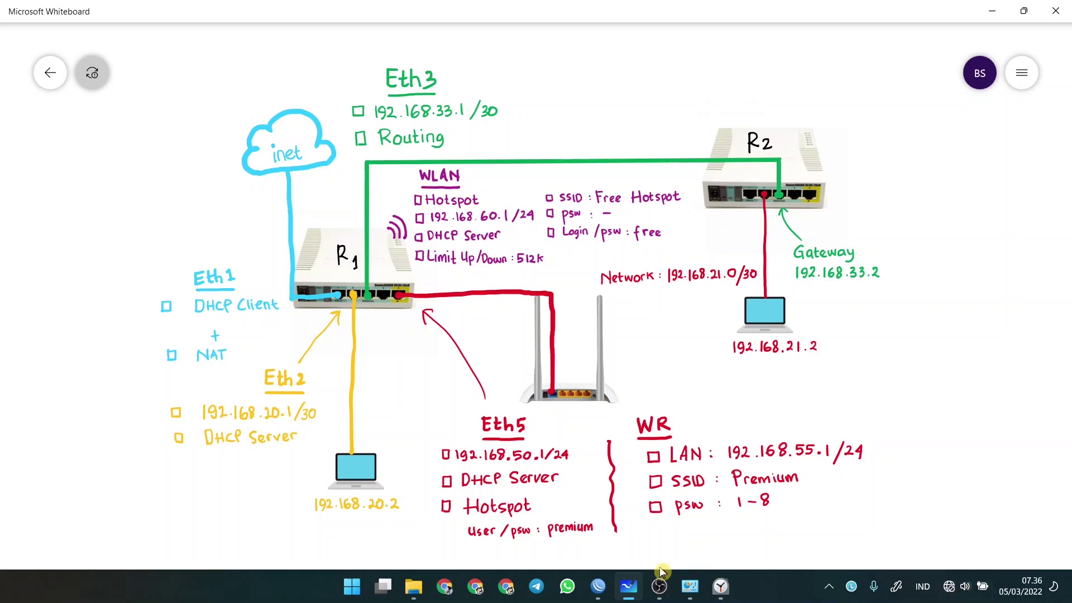
left_click(598, 586)
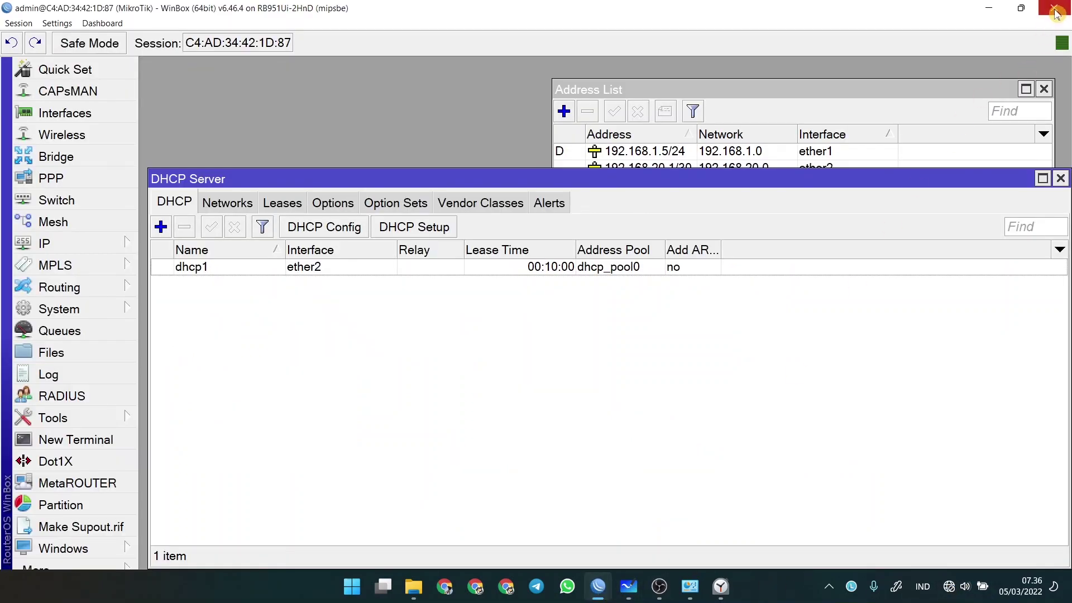
left_click(1055, 12)
- Disable, refresh and re-enable the Ether 2 (USB C) adapter, then return to WinBox login
left_click(690, 588)
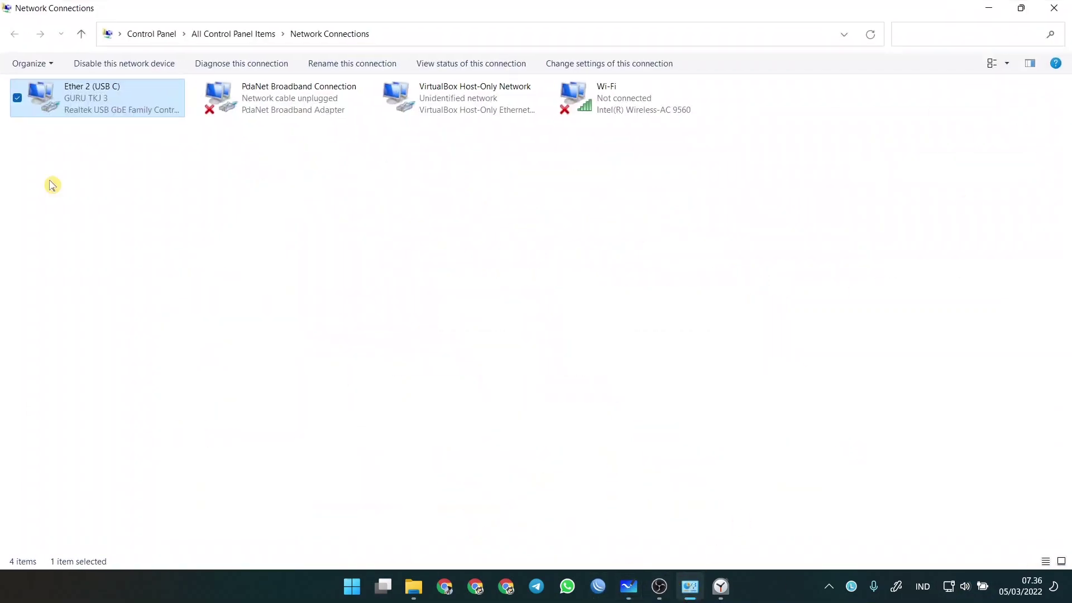
right_click(76, 92)
left_click(87, 99)
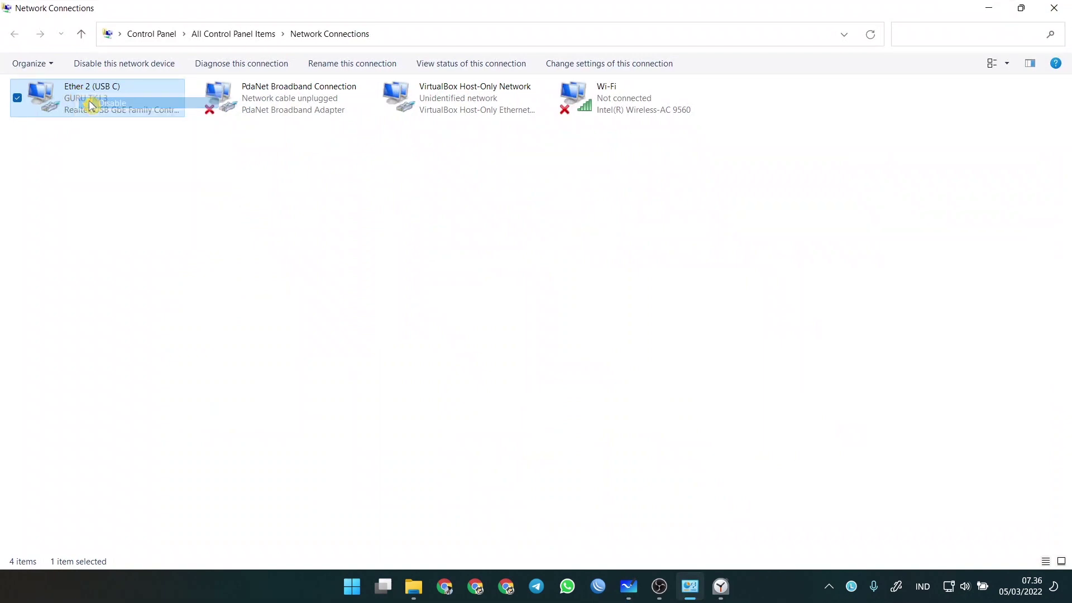
left_click(112, 158)
right_click(112, 155)
left_click(147, 209)
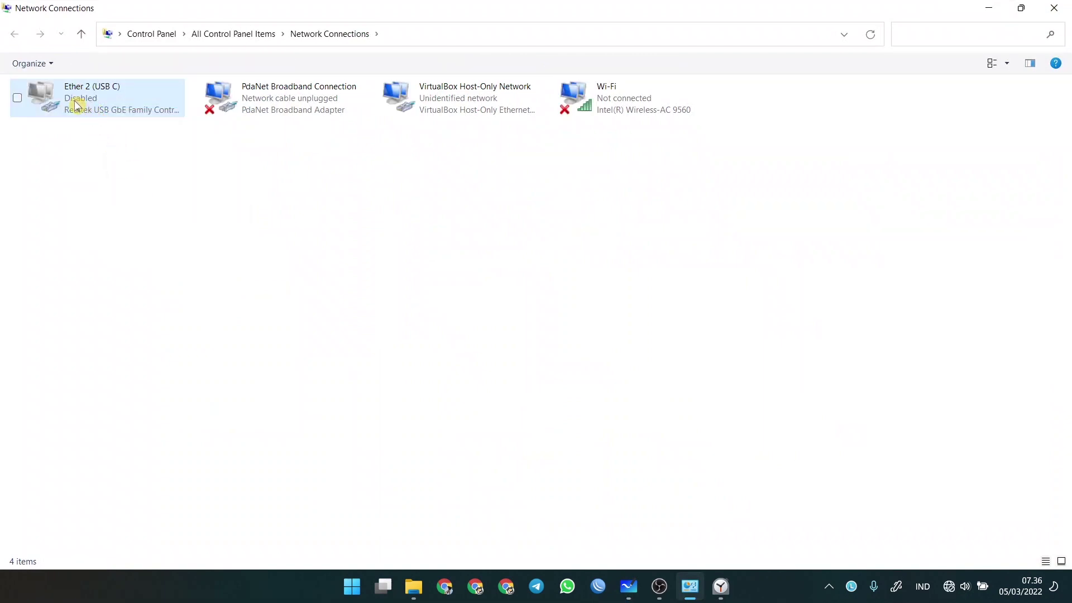
right_click(96, 107)
left_click(98, 111)
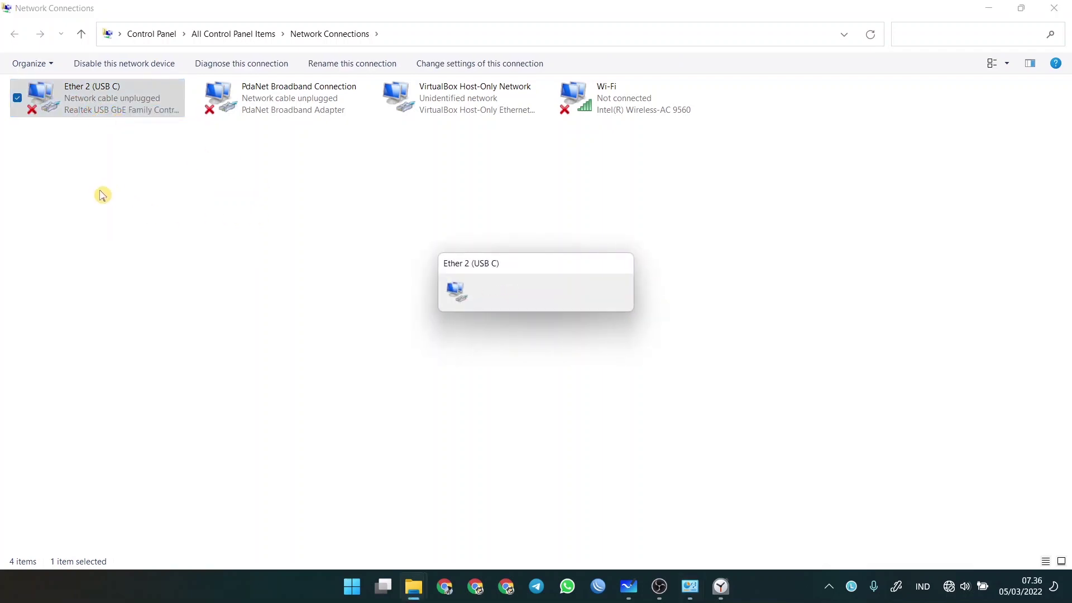
left_click(598, 585)
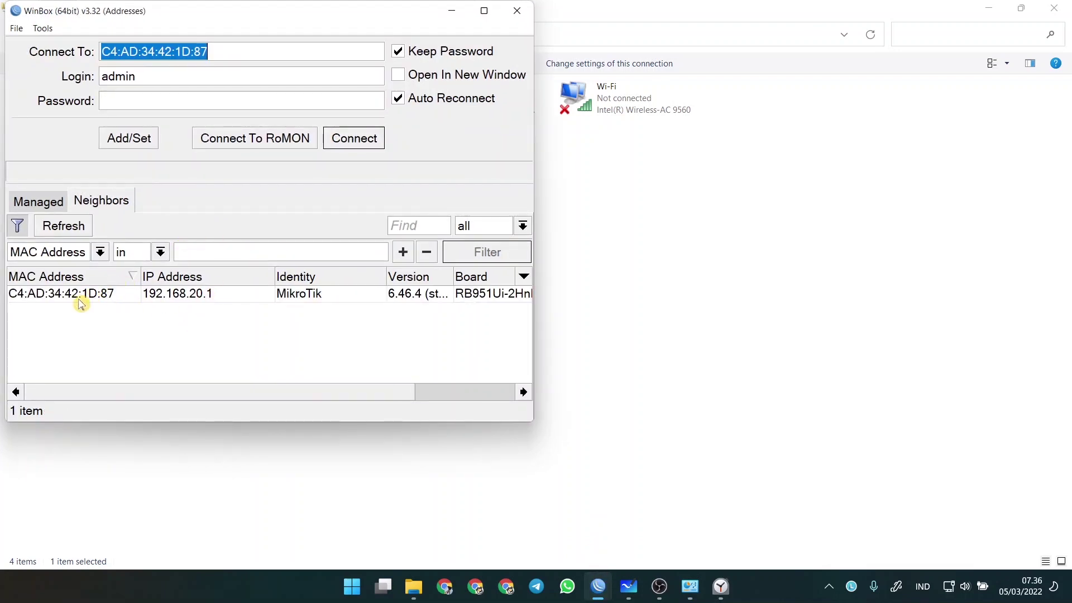
- Reconnect to the router at 192.168.20.1, close DHCP Server and Address List, then view the whiteboard
left_click(83, 295)
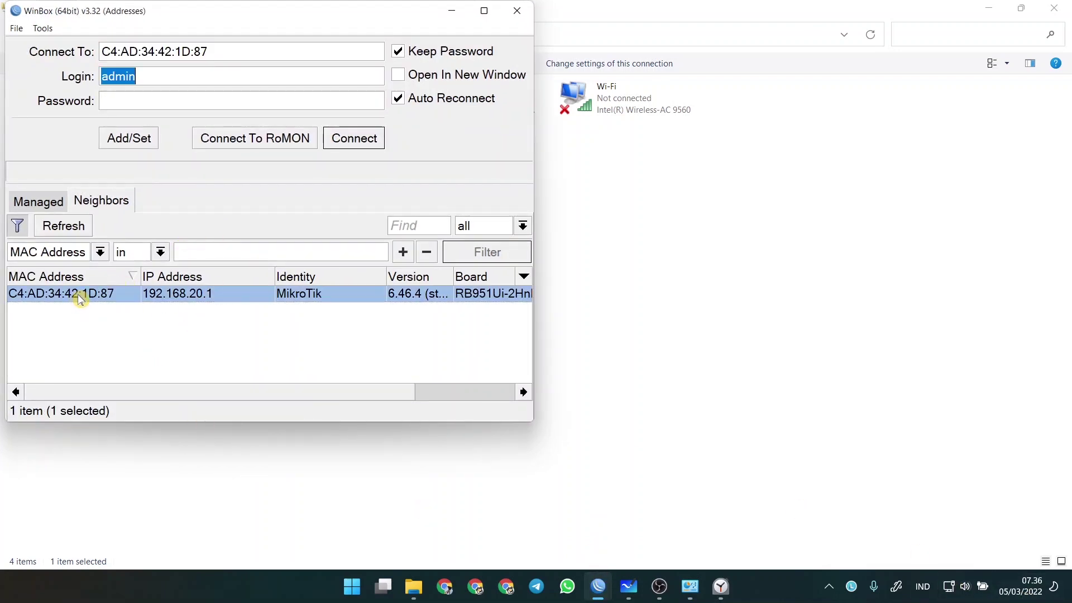
left_click(362, 144)
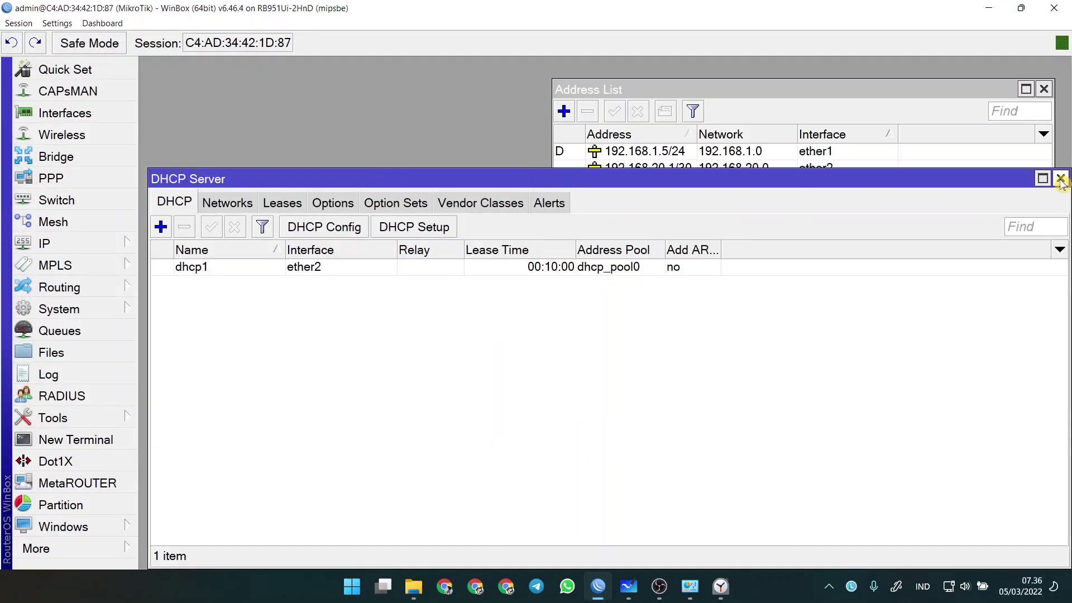
left_click(1060, 178)
left_click(1043, 89)
left_click(630, 585)
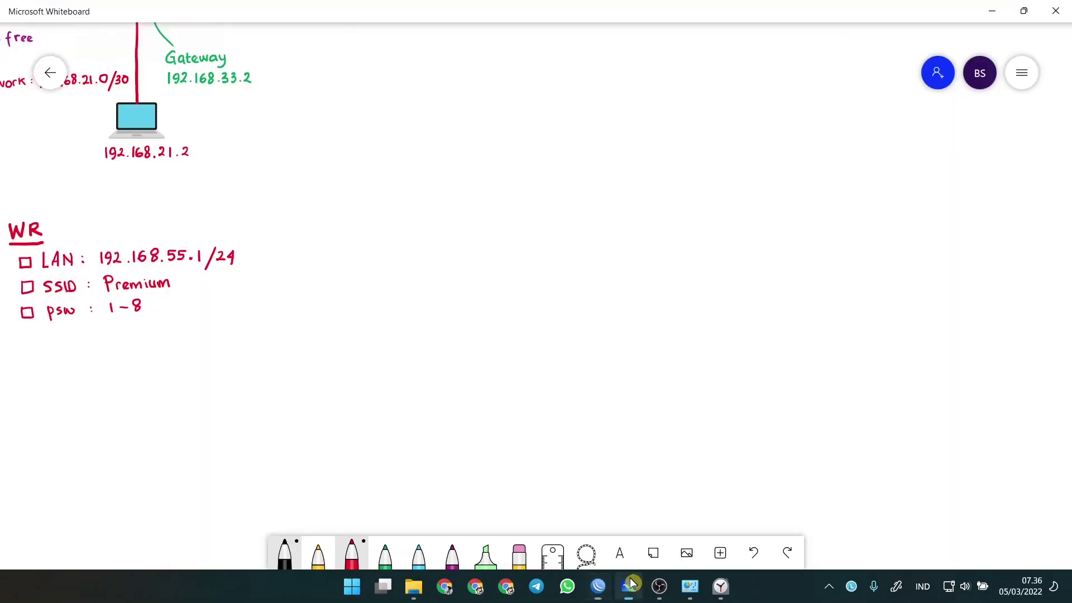
- Pan the whiteboard to inspect the R1–R2 Eth3 link notes (192.168.33.1/30, routing)
left_click_drag(306, 320, 725, 469)
left_click_drag(496, 311, 170, 127)
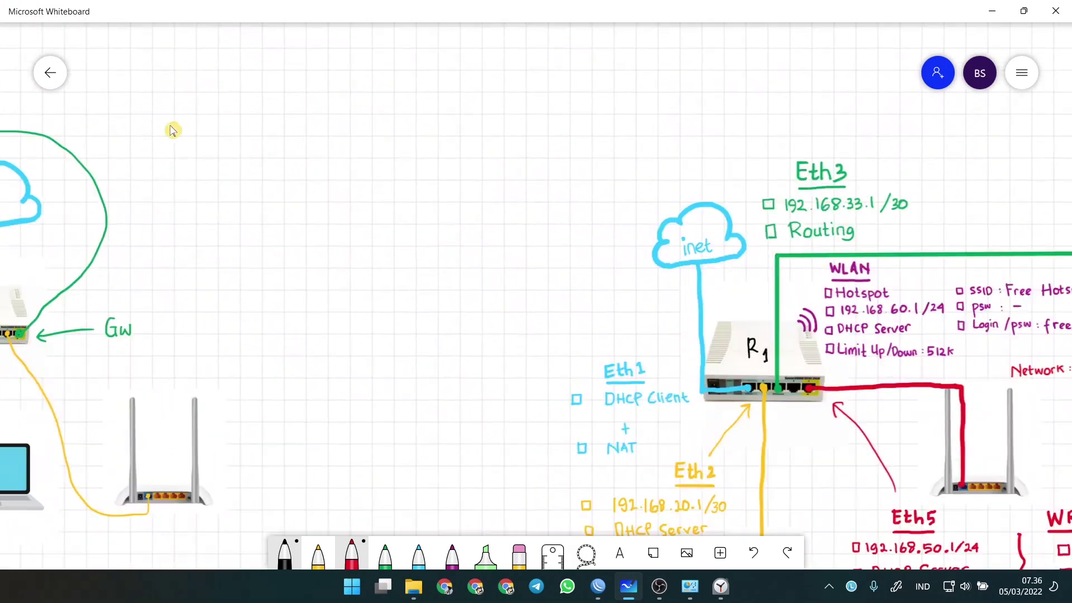
scroll(171, 130, "right", 10)
scroll(419, 434, "down", 3)
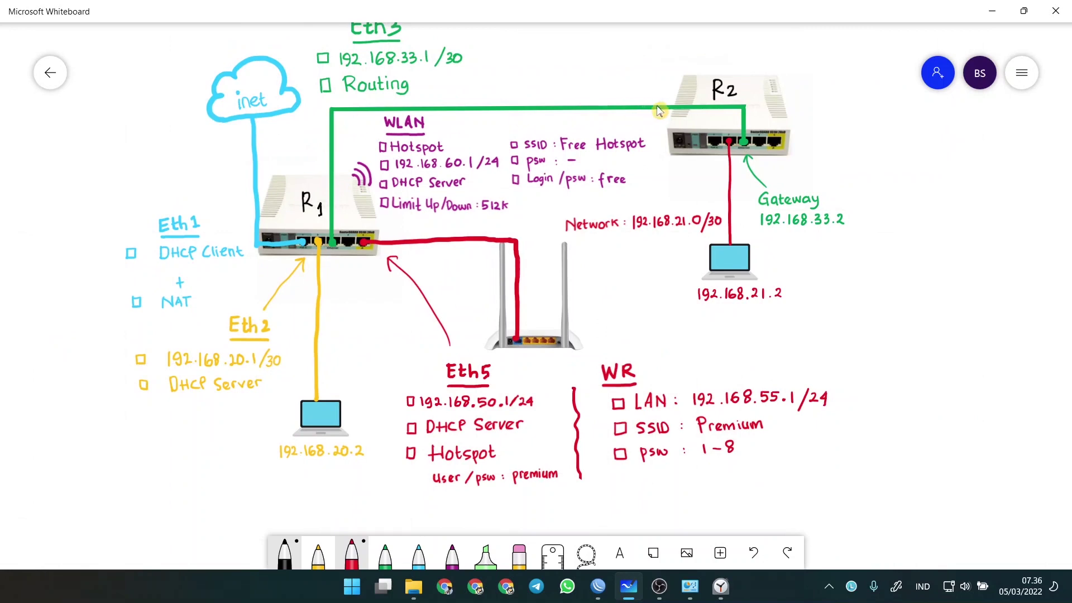
scroll(590, 103, "up", 1)
scroll(590, 103, "up", 3)
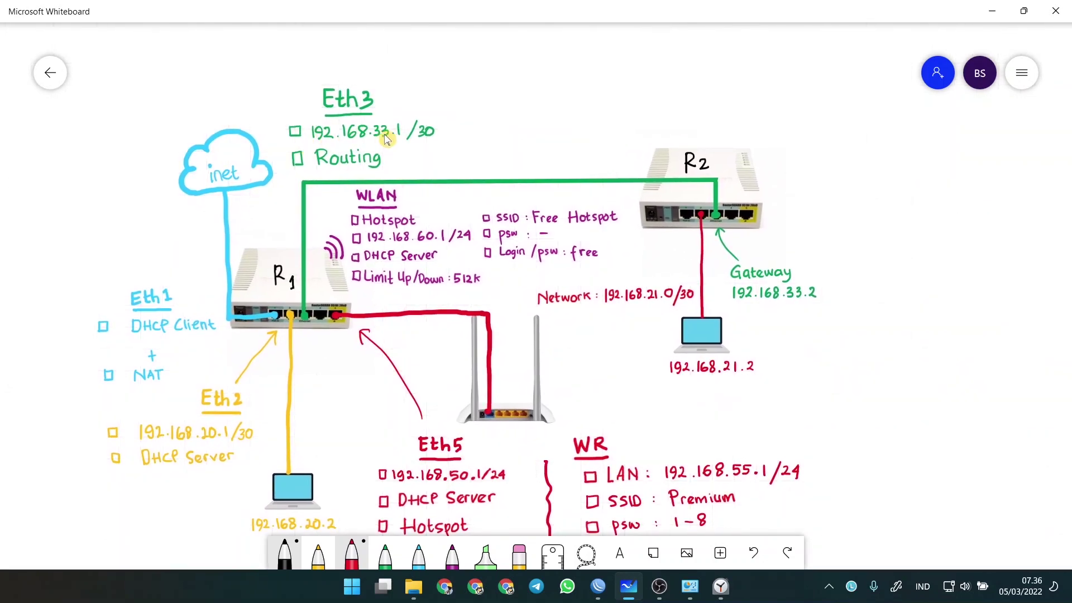
left_click(596, 591)
- Add IP address 192.168.33.1/30 on ether3 and close the Address List window
left_click(99, 243)
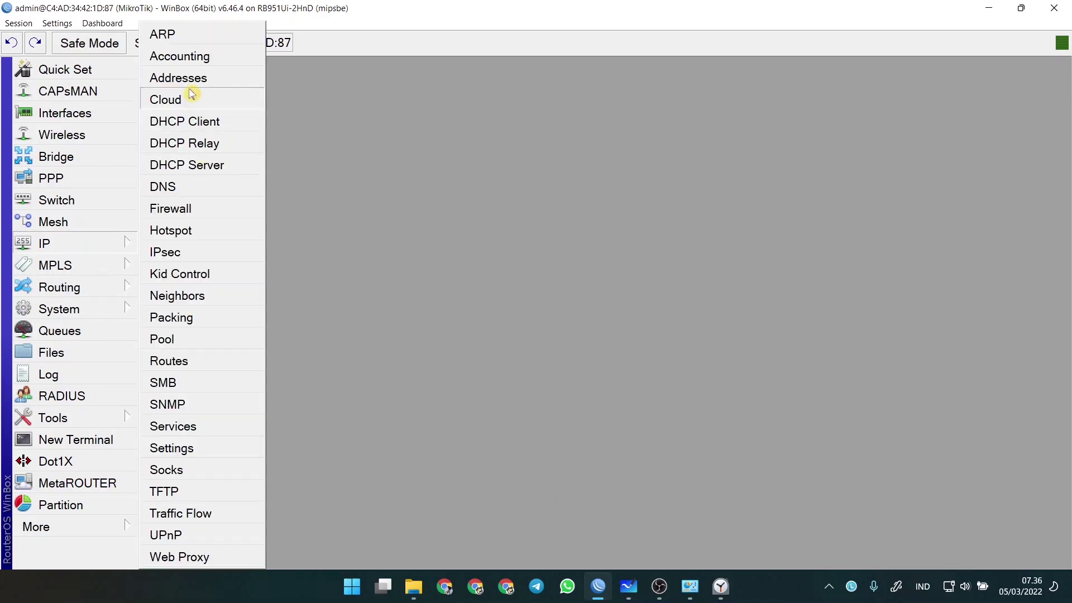
left_click(228, 78)
left_click_drag(626, 78, 291, 150)
left_click(234, 182)
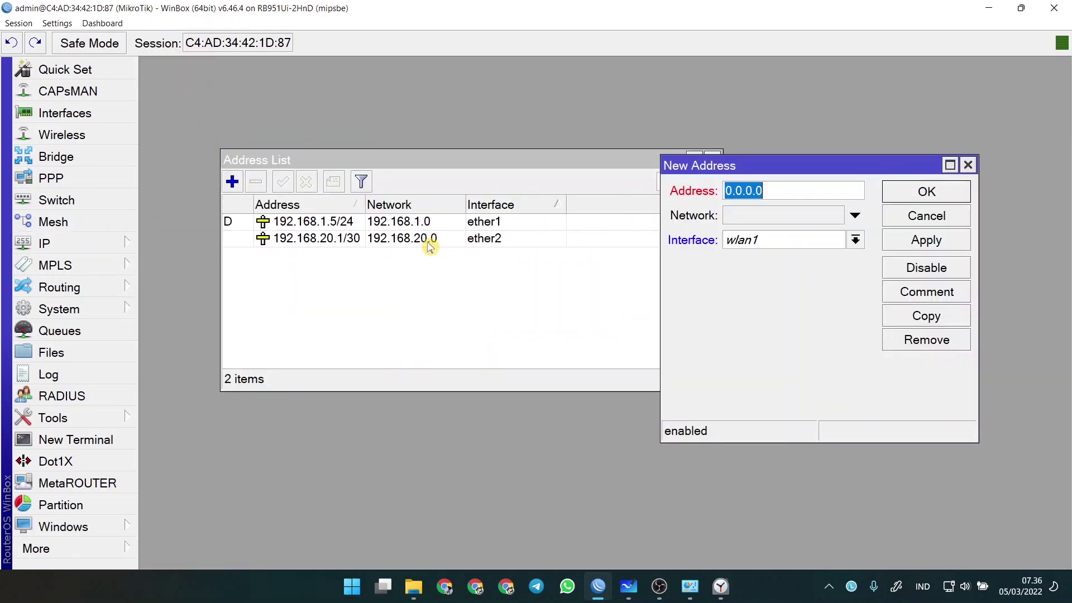
type("192.168.33.1/30")
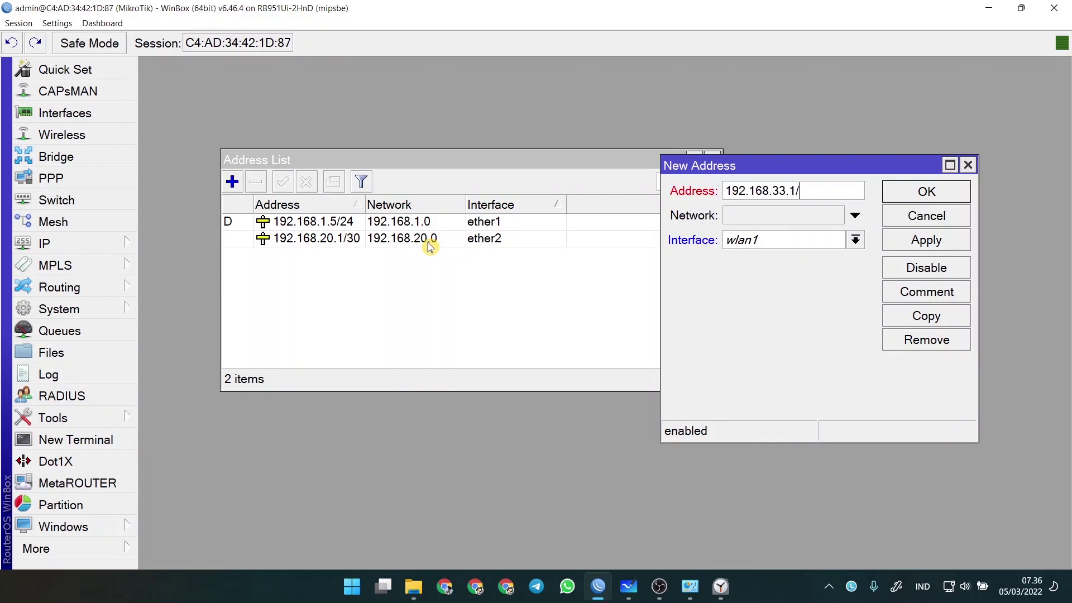
left_click(850, 240)
left_click(822, 287)
left_click(926, 191)
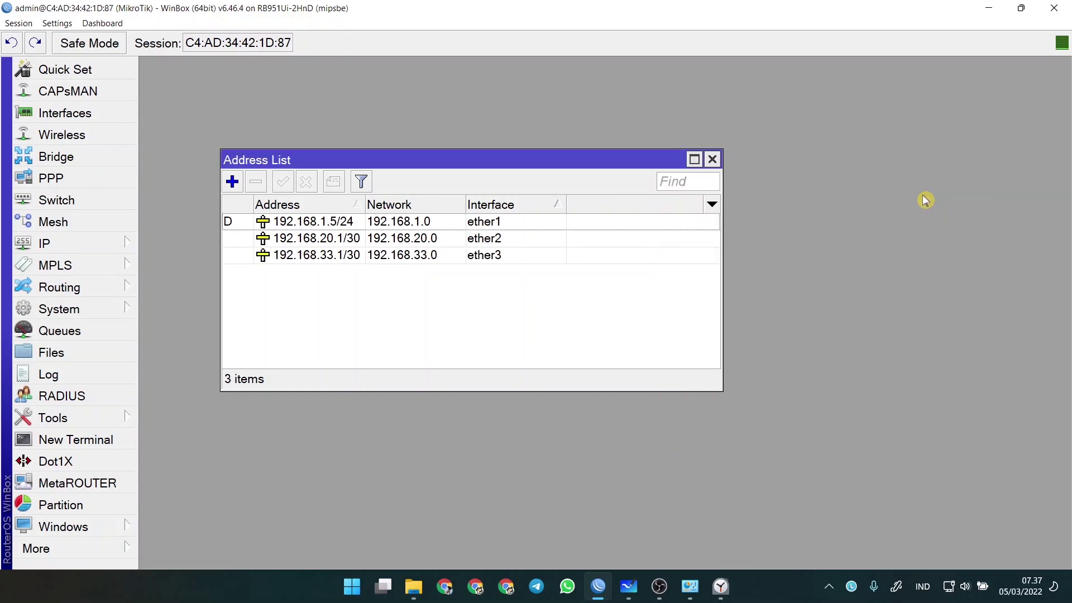
left_click(712, 159)
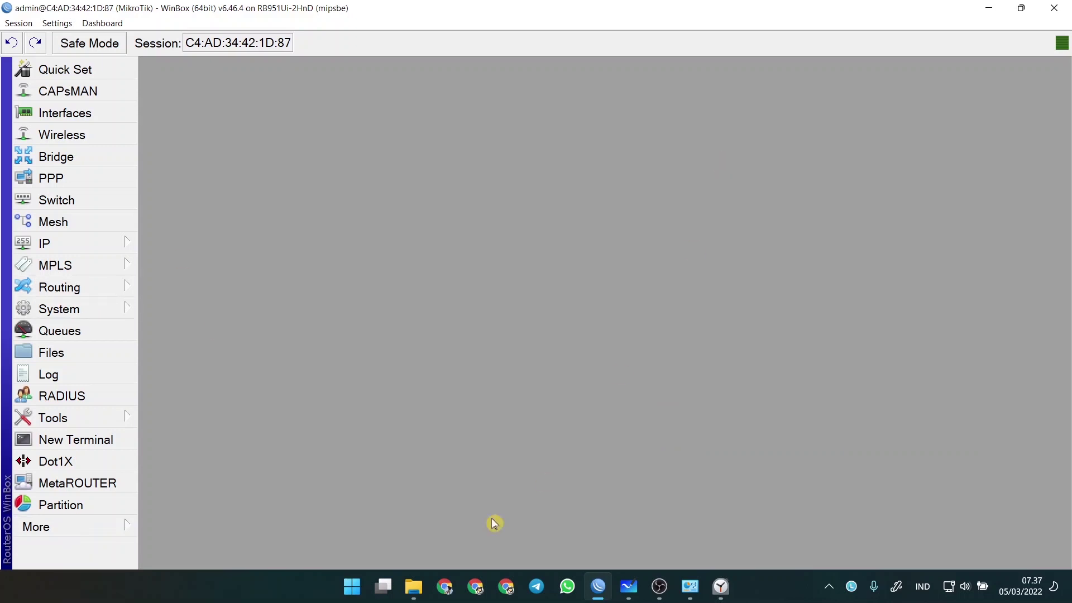
- Hide WinBox and scroll the whiteboard to Eth3's link to R2 (gateway 192.168.33.2, 192.168.21.0/30)
left_click(597, 586)
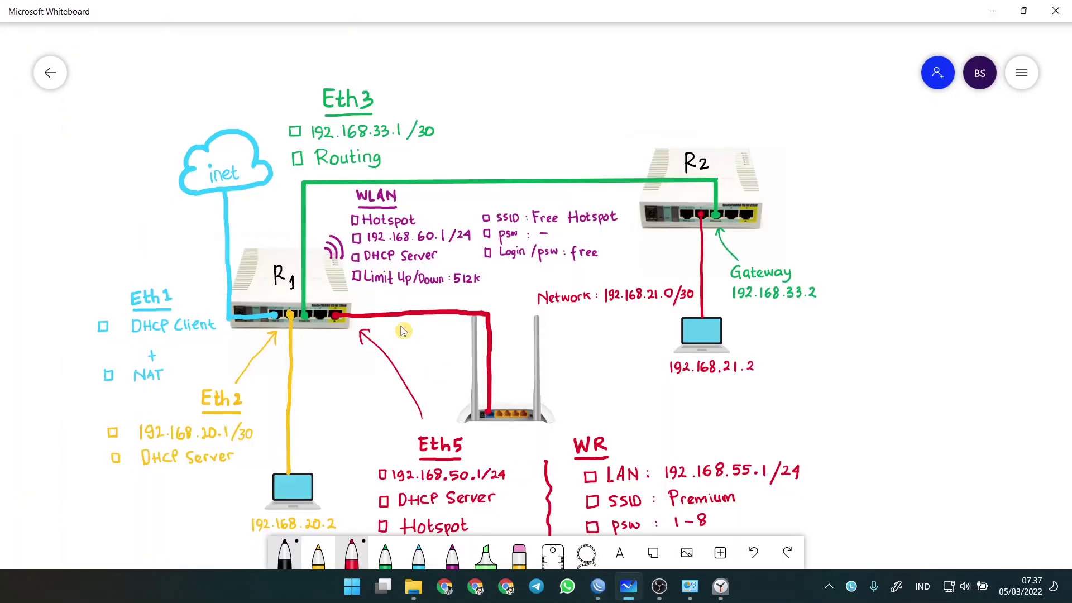
scroll(340, 374, "down", 1)
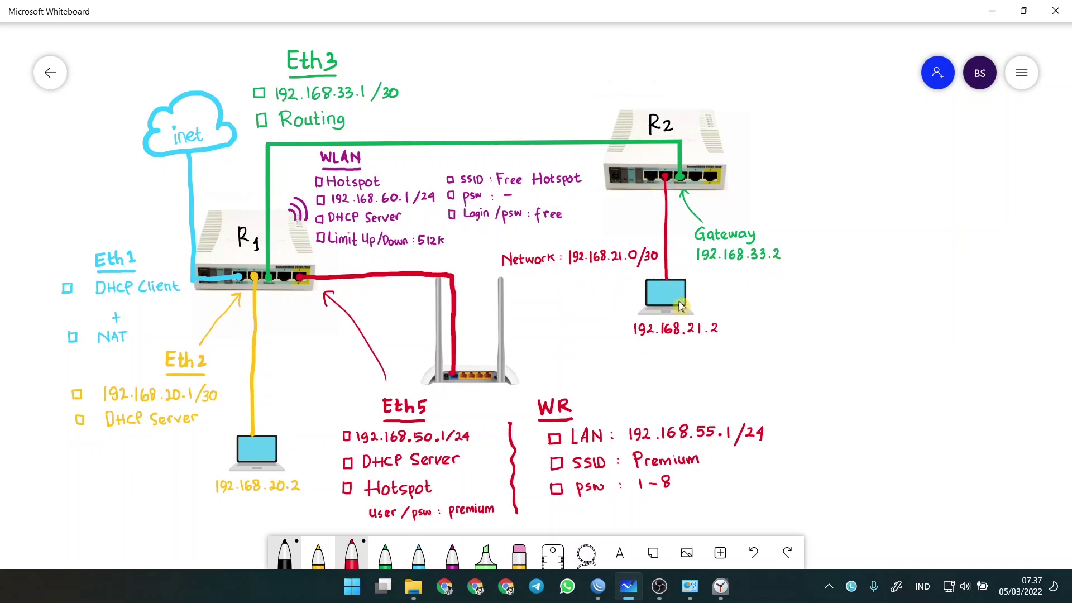
left_click(596, 583)
- In IP > Routes, start a new route with destination 192.168.21.0/30
left_click(67, 246)
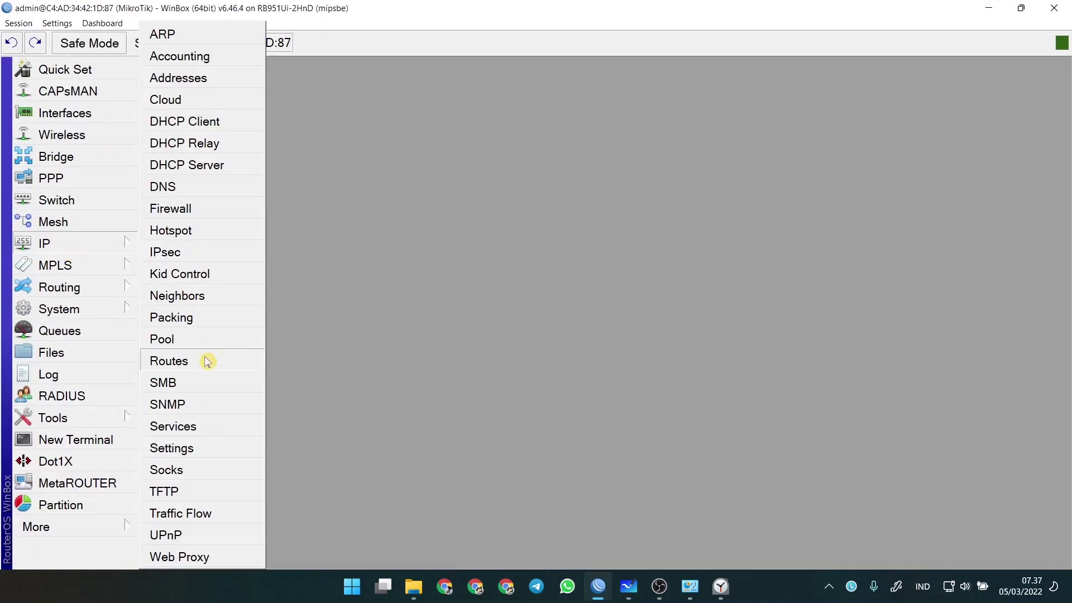
left_click(181, 369)
left_click(170, 226)
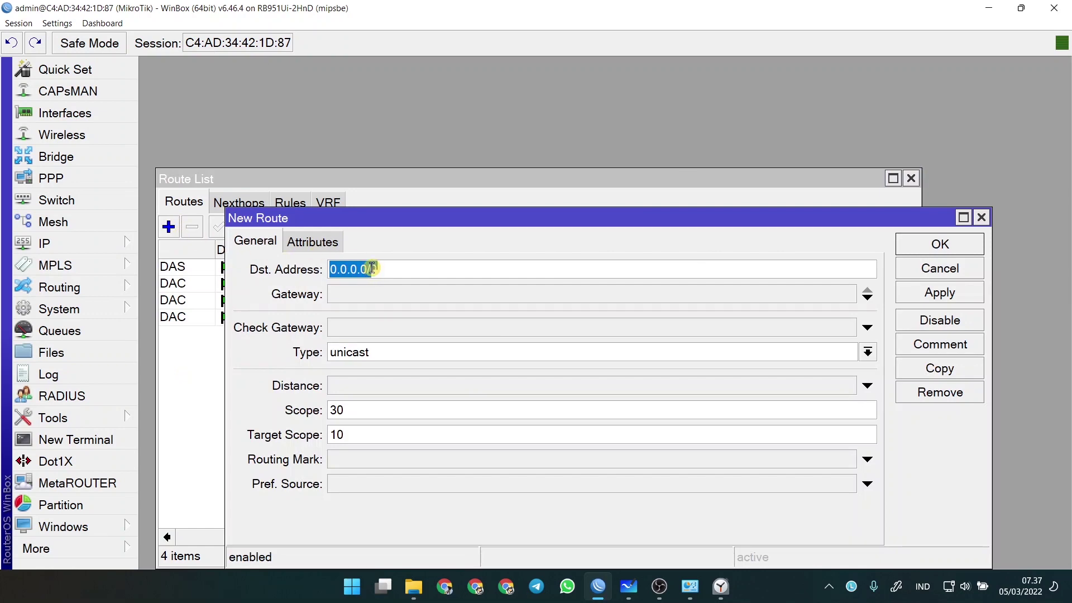
type("192")
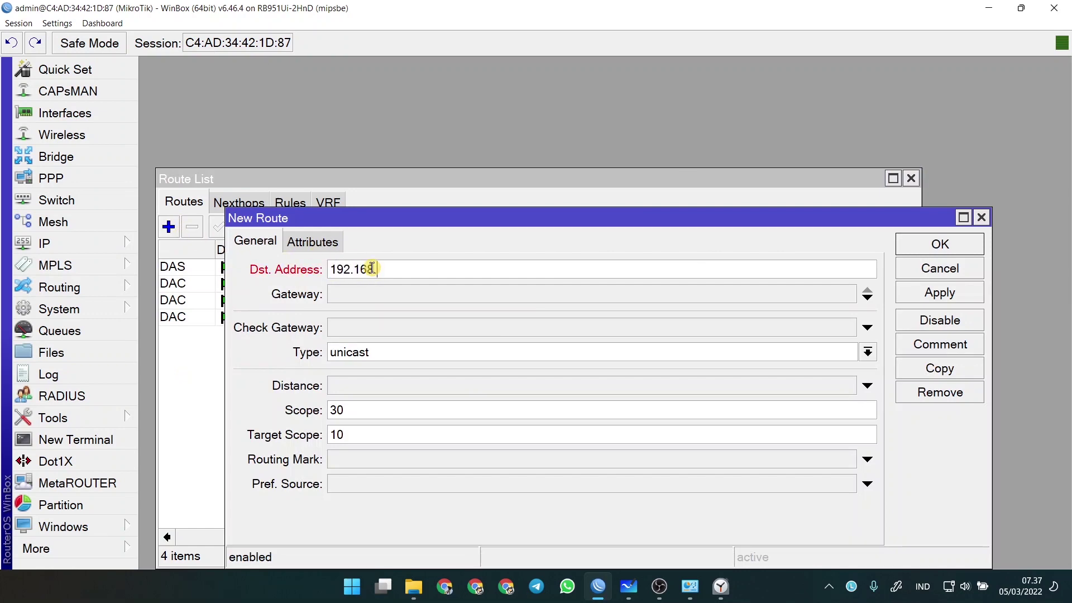
type(".168")
left_click(628, 586)
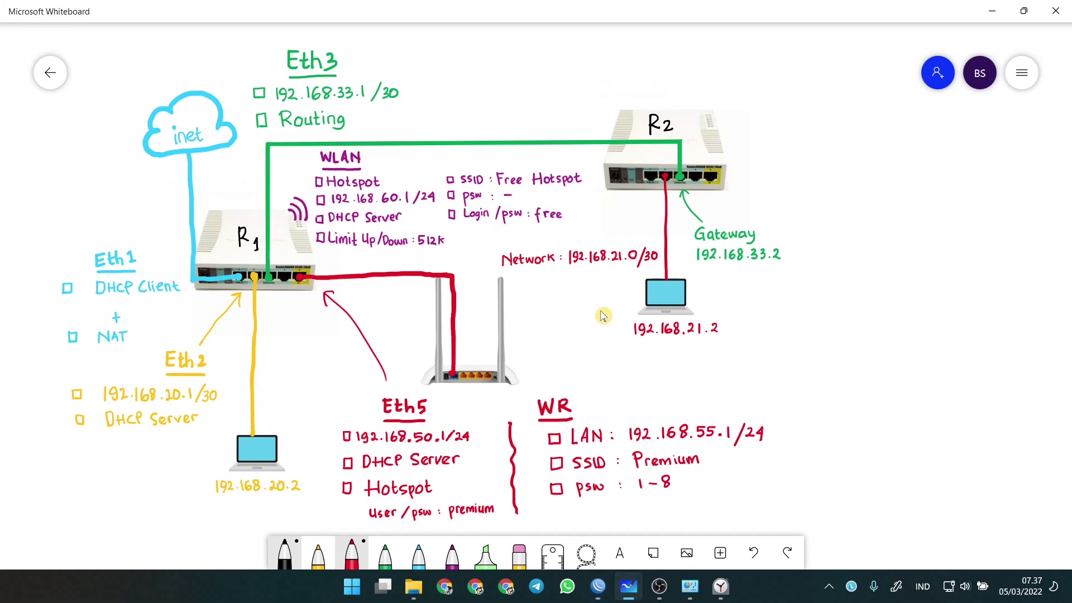
left_click(598, 587)
key("End")
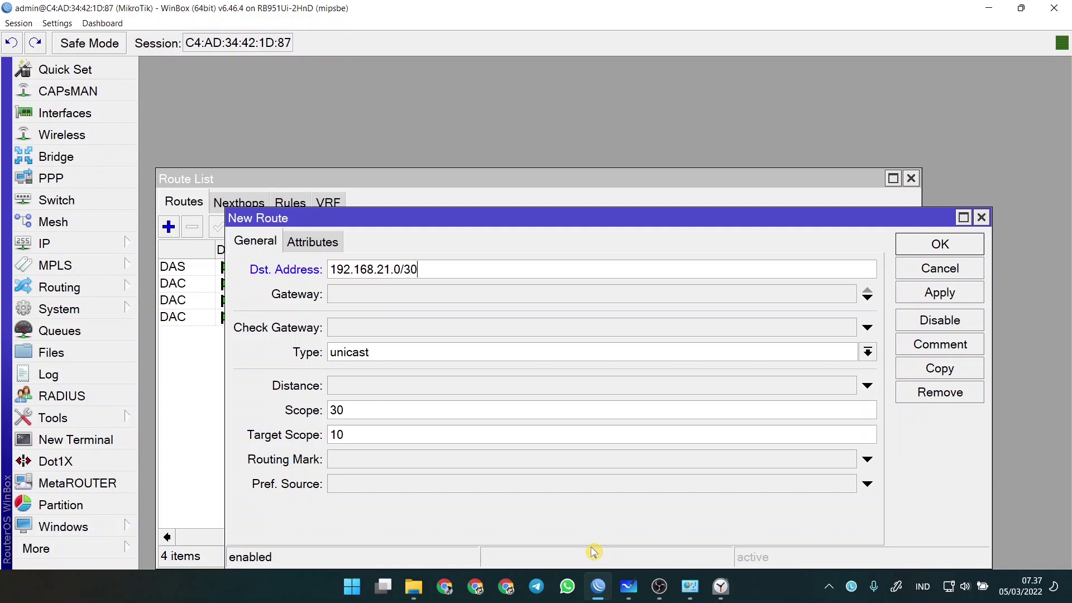
- Set the route's gateway to 192.168.33.2, save it, and close the Route List
left_click(375, 294)
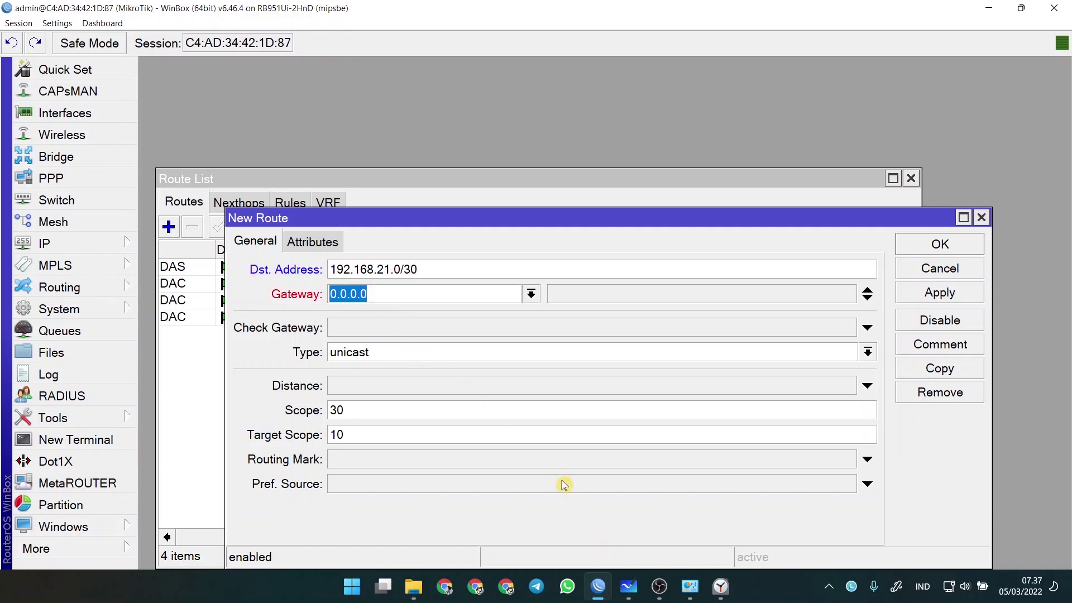
left_click(617, 584)
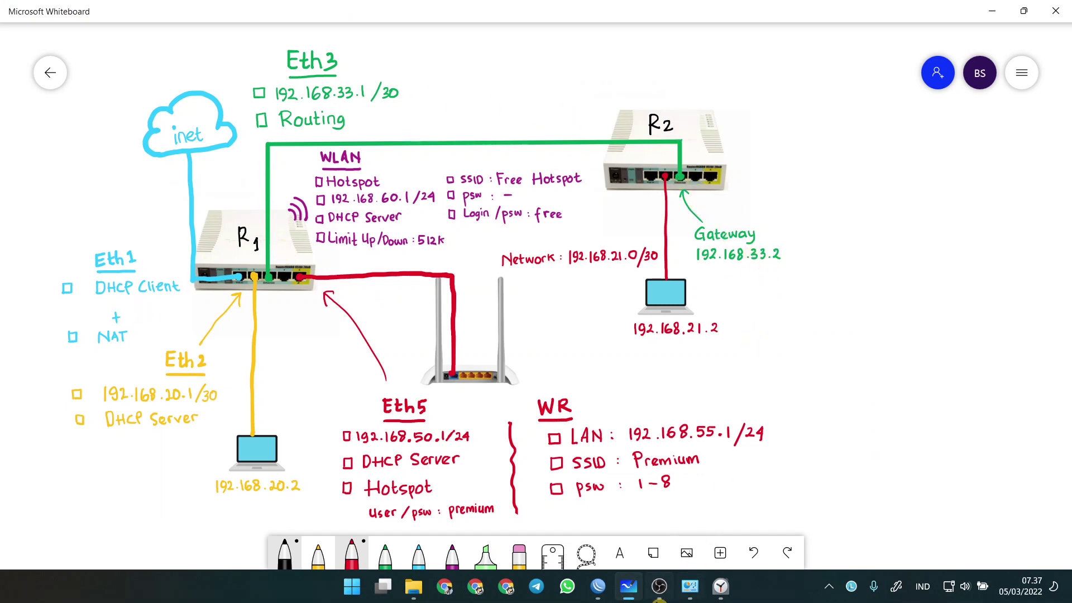
left_click(628, 586)
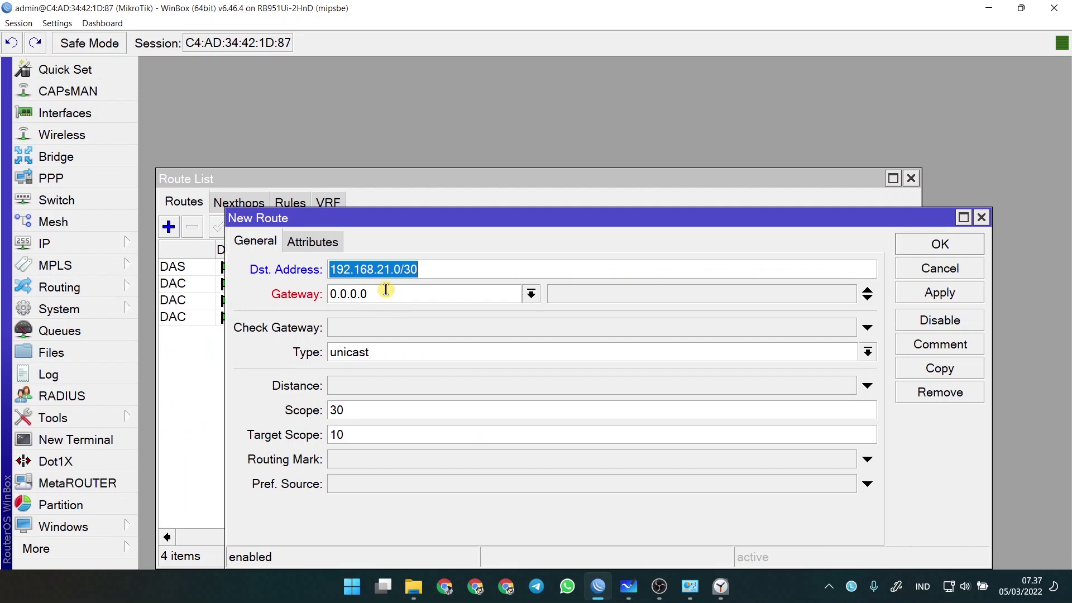
key("Tab")
type("192")
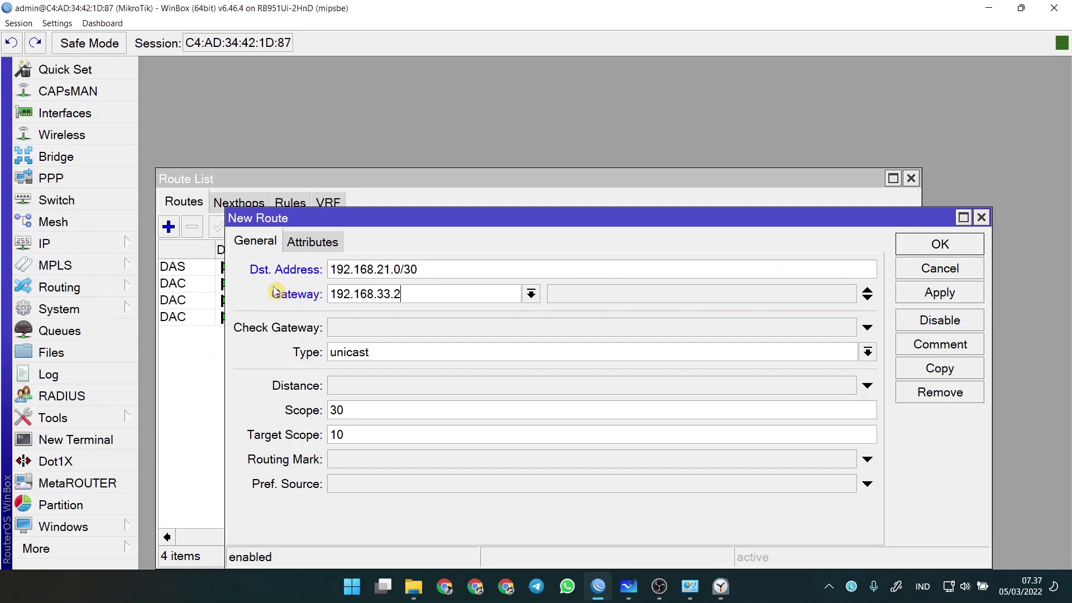
left_click(960, 244)
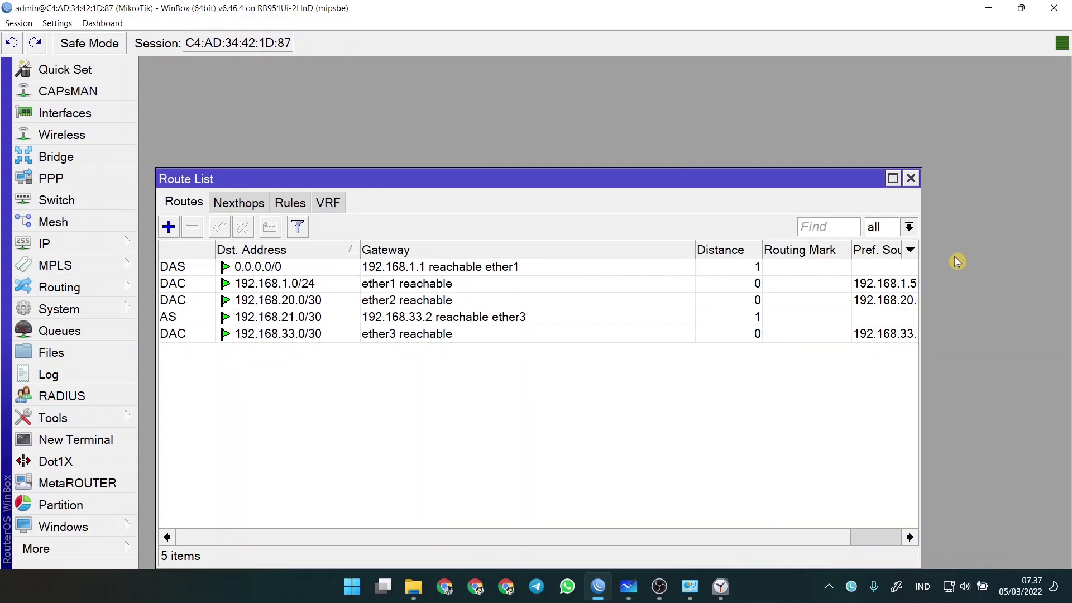
left_click(911, 180)
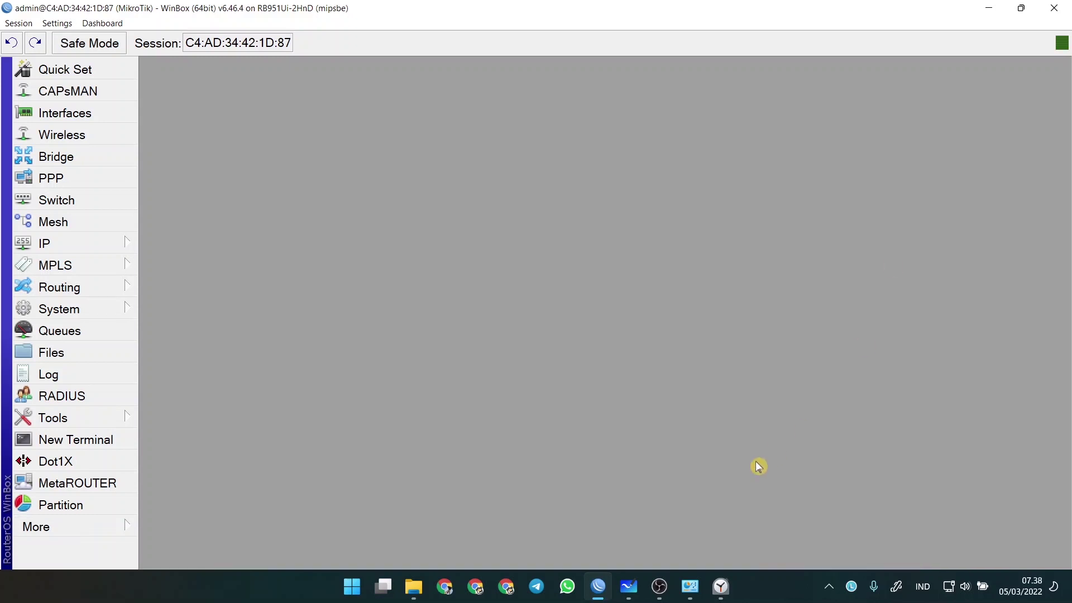
left_click(628, 586)
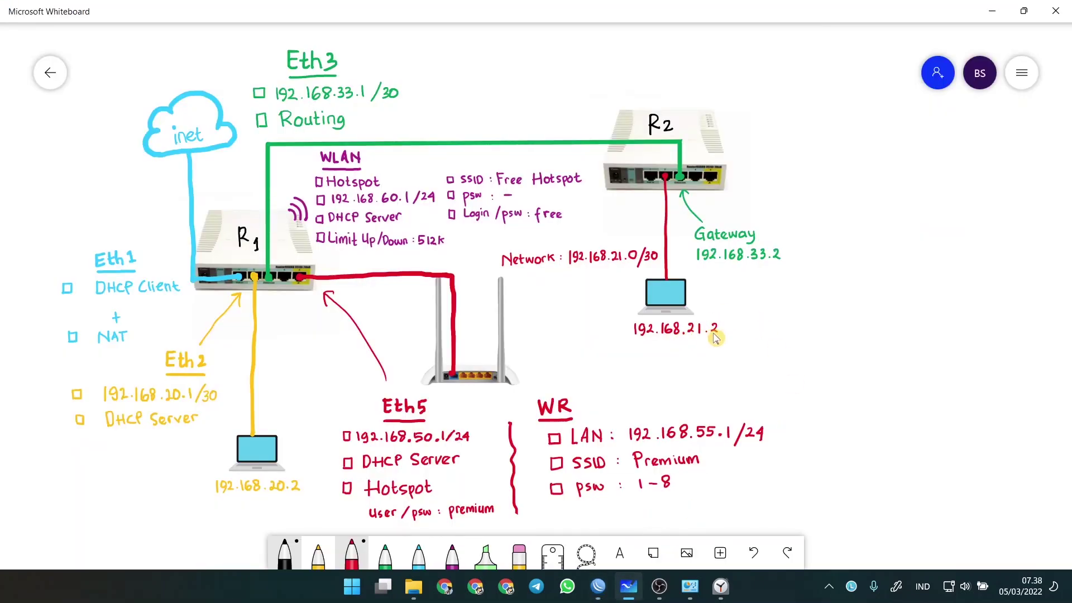
- Run ping 192.168.21.2 in Command Prompt and stop it after it times out
key("super+r")
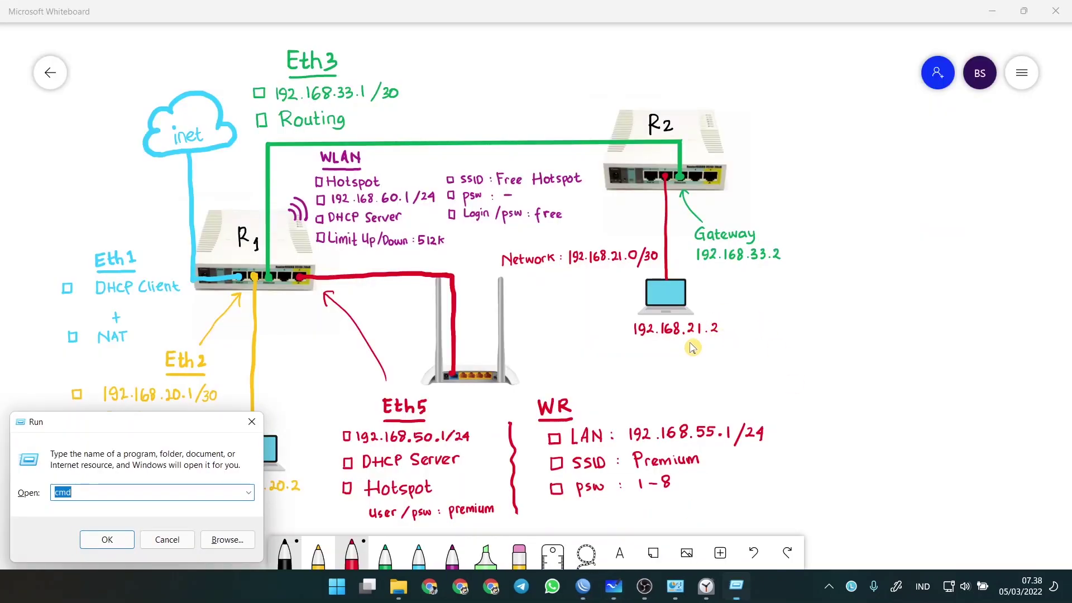
key("Return")
type("ping 192.168.")
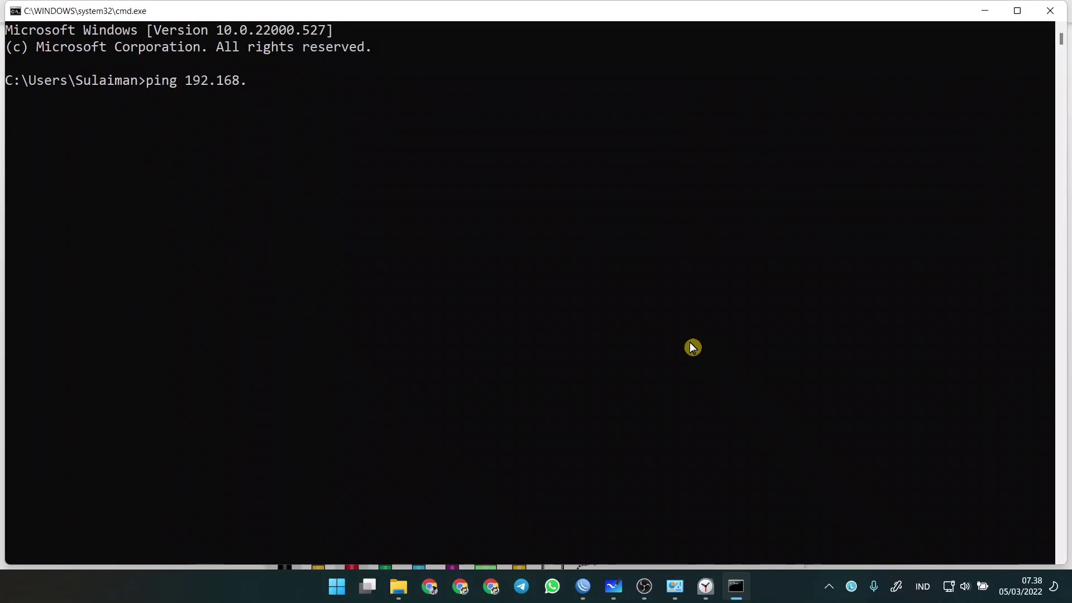
key("alt+Tab")
key("alt+Tab")
type("ng 192.168.21.2")
key("Return")
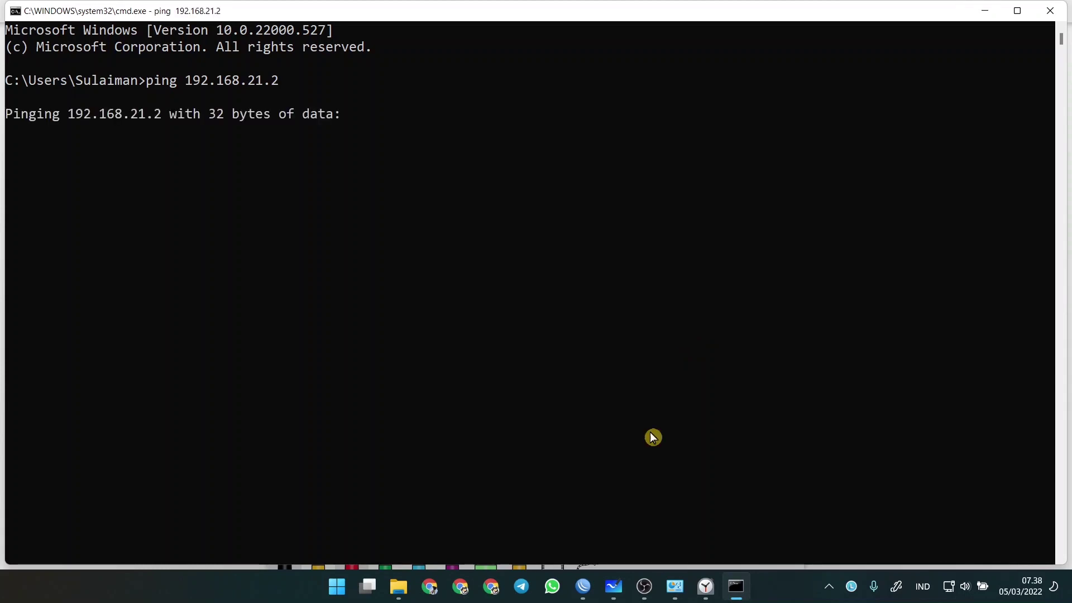
mouse_move(614, 582)
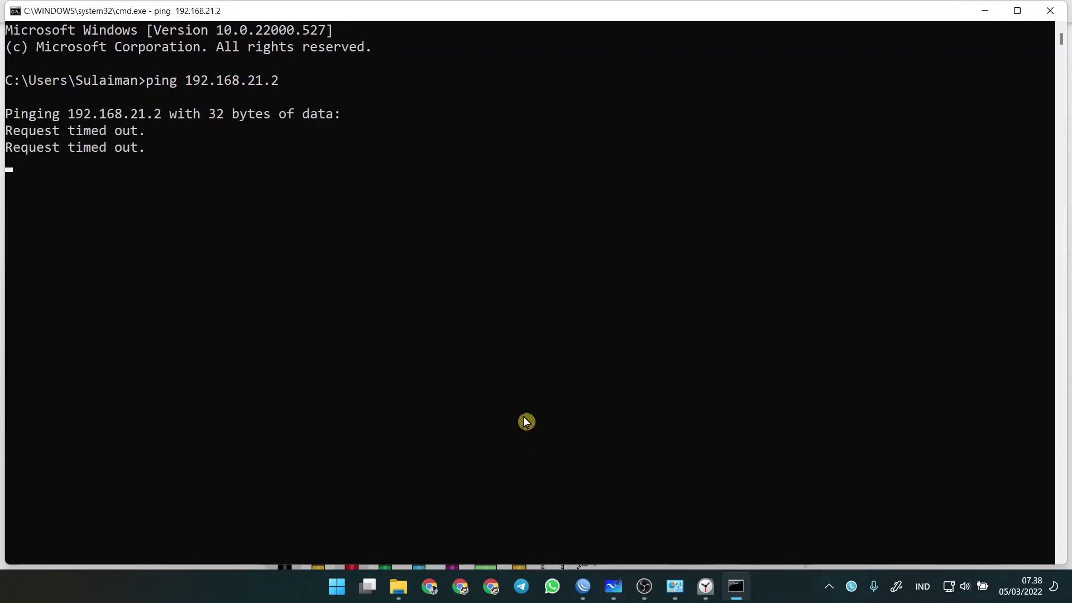
key("ctrl+c")
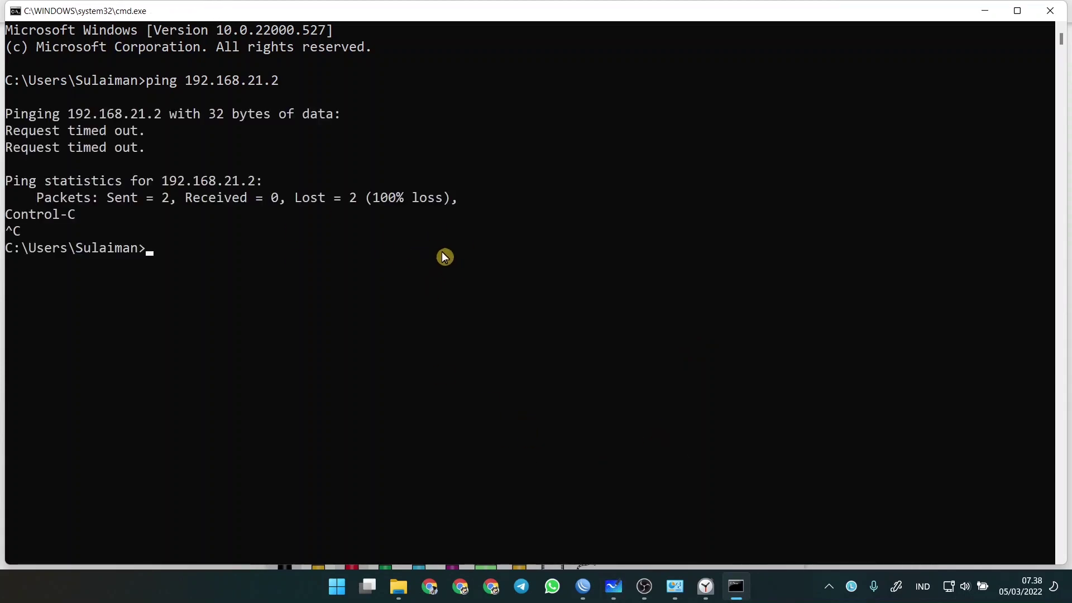
- Switch through WinBox and the diagram, ending on OBS Studio
left_click(583, 586)
left_click(614, 586)
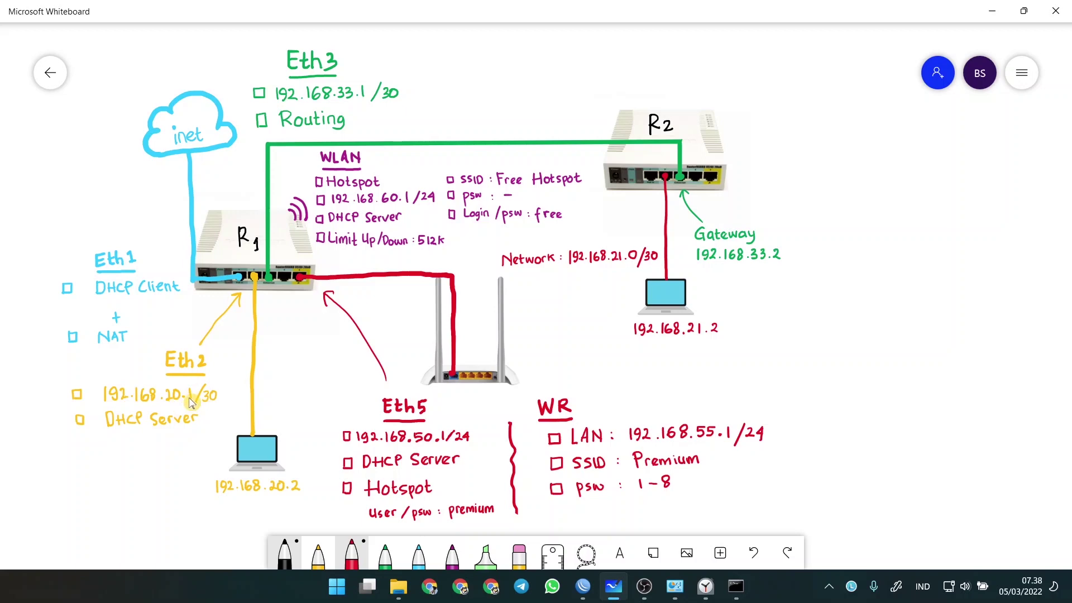
left_click(644, 584)
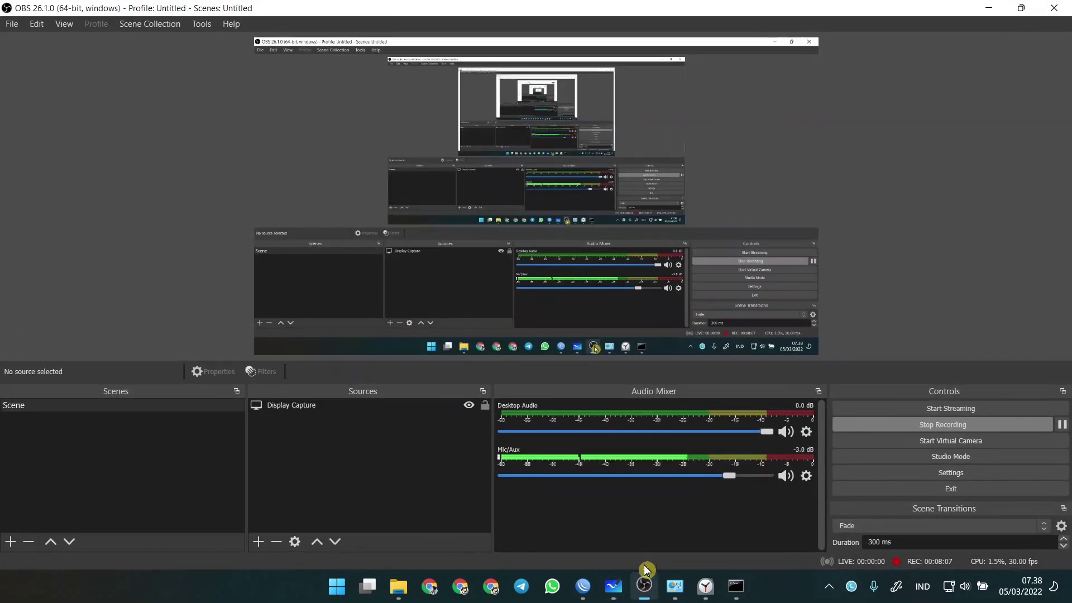
- Pause the OBS recording and glance back at the ping output and diagram
left_click(1065, 426)
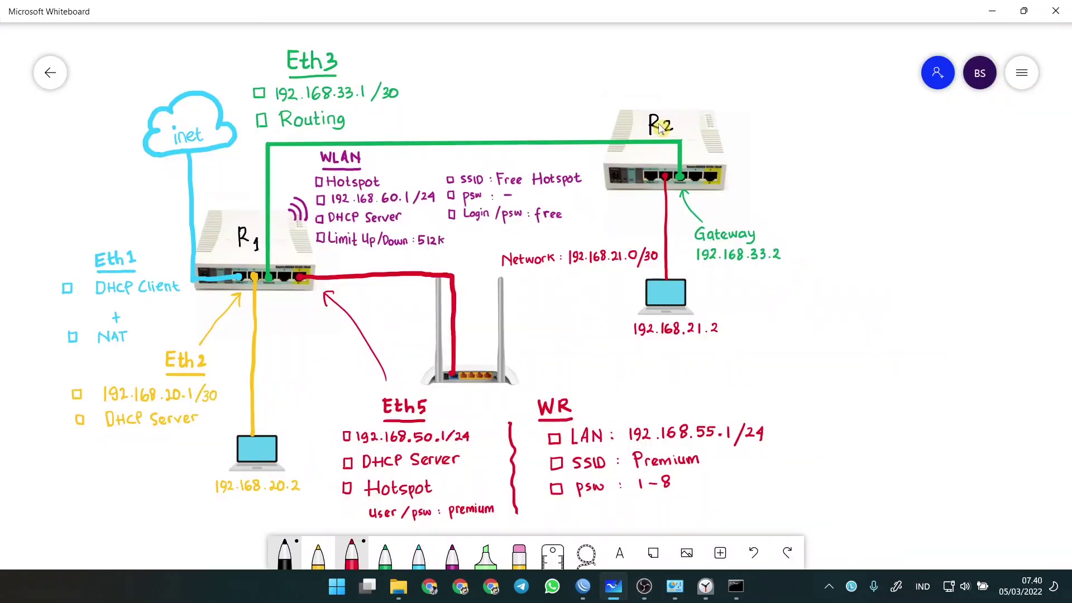
mouse_move(736, 588)
left_click(735, 586)
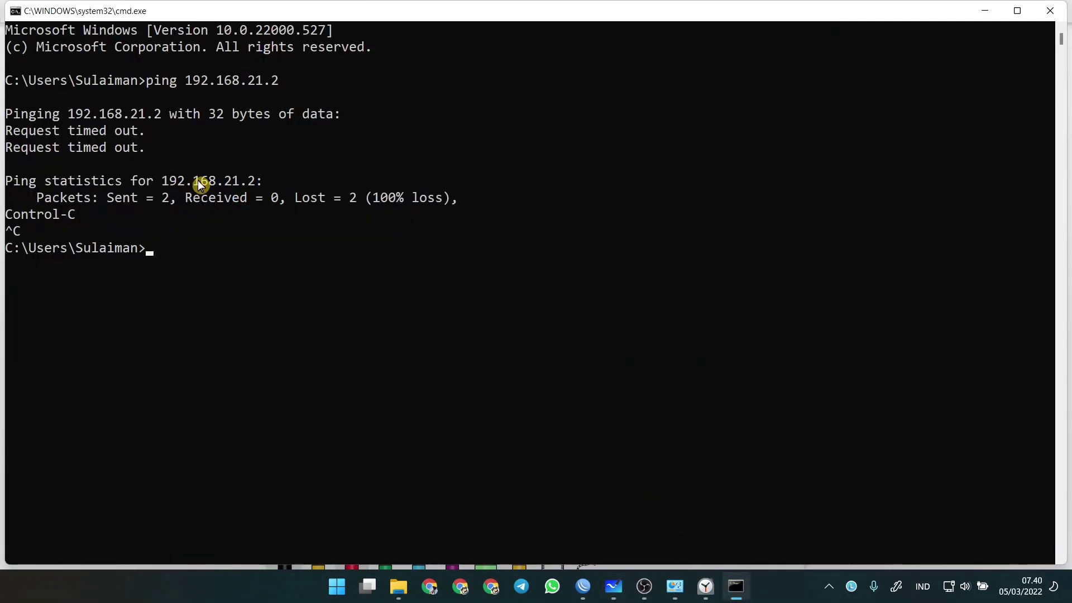
left_click(736, 586)
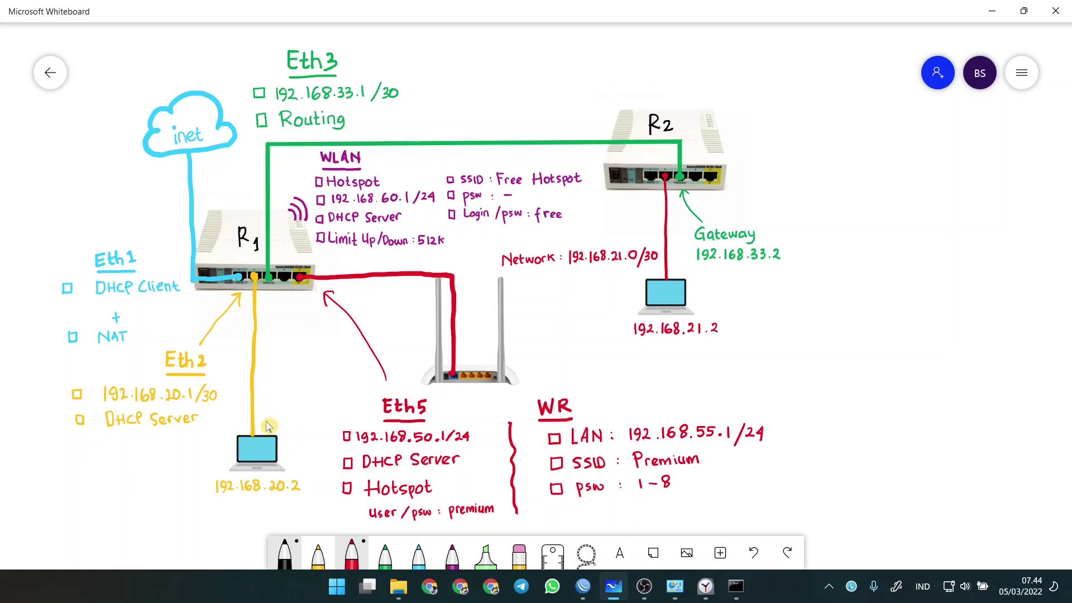
- Search 'fire' and launch Windows Defender Firewall with Advanced Security
key("super")
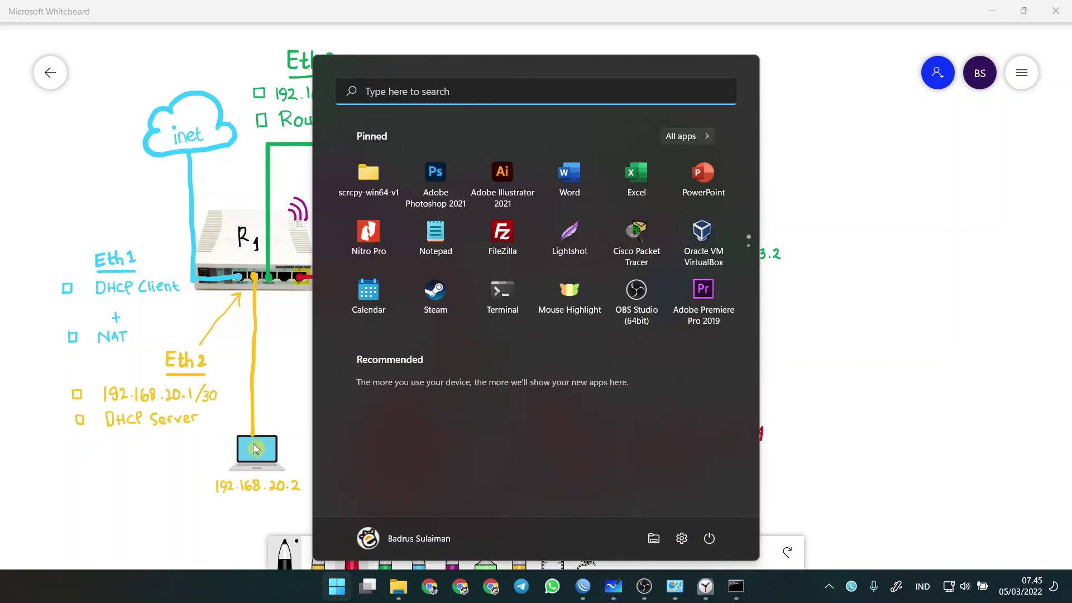
type("fire")
key("Down")
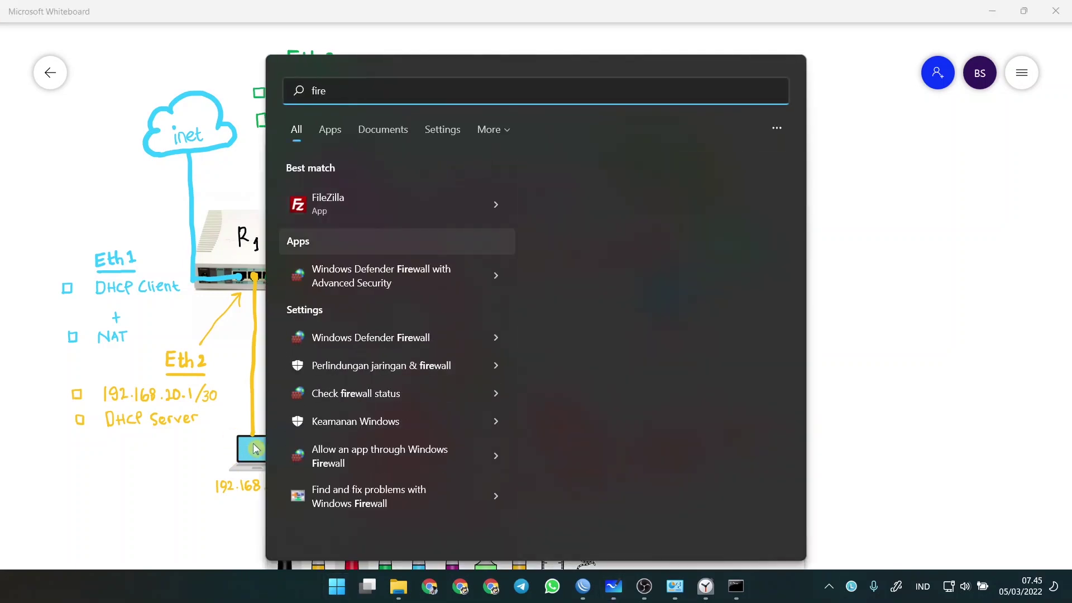
key("Escape")
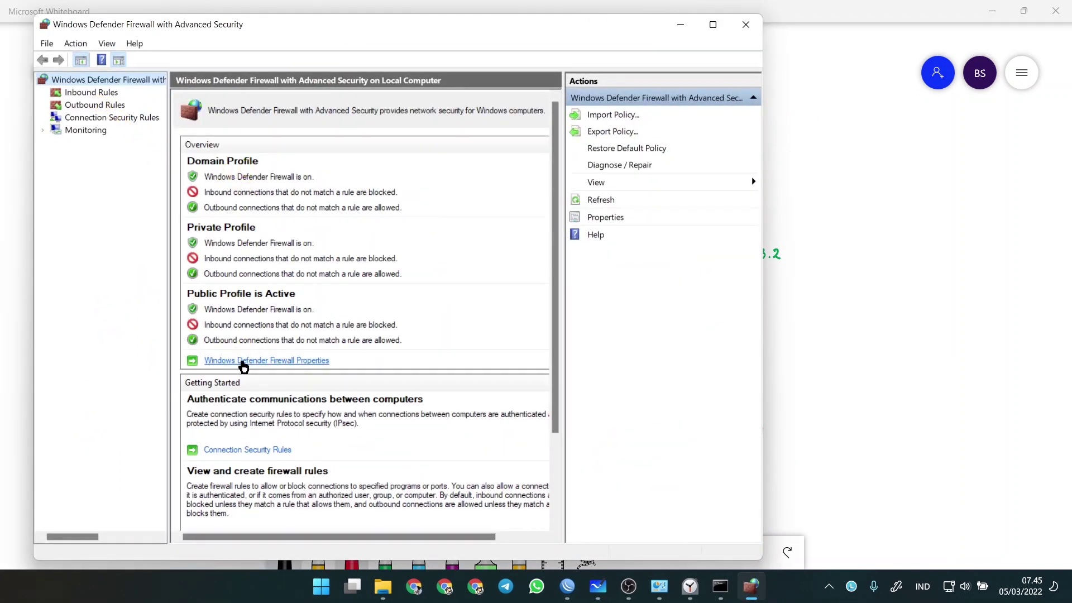
- Set Firewall state to Off for the Domain, Private and Public profiles and apply
left_click(286, 362)
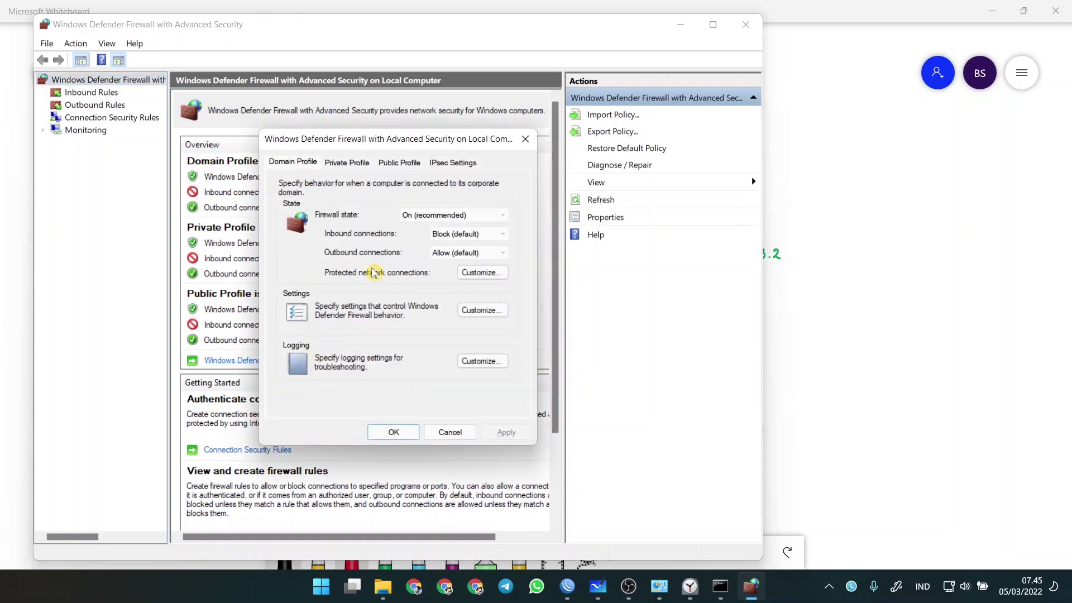
left_click(414, 215)
left_click(428, 242)
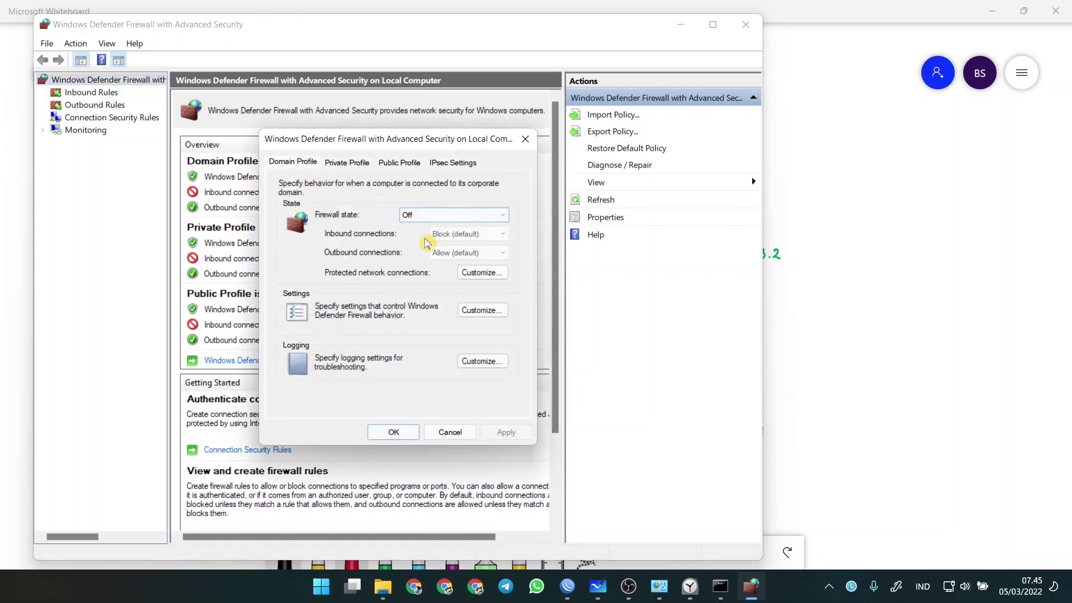
left_click(341, 162)
left_click(414, 215)
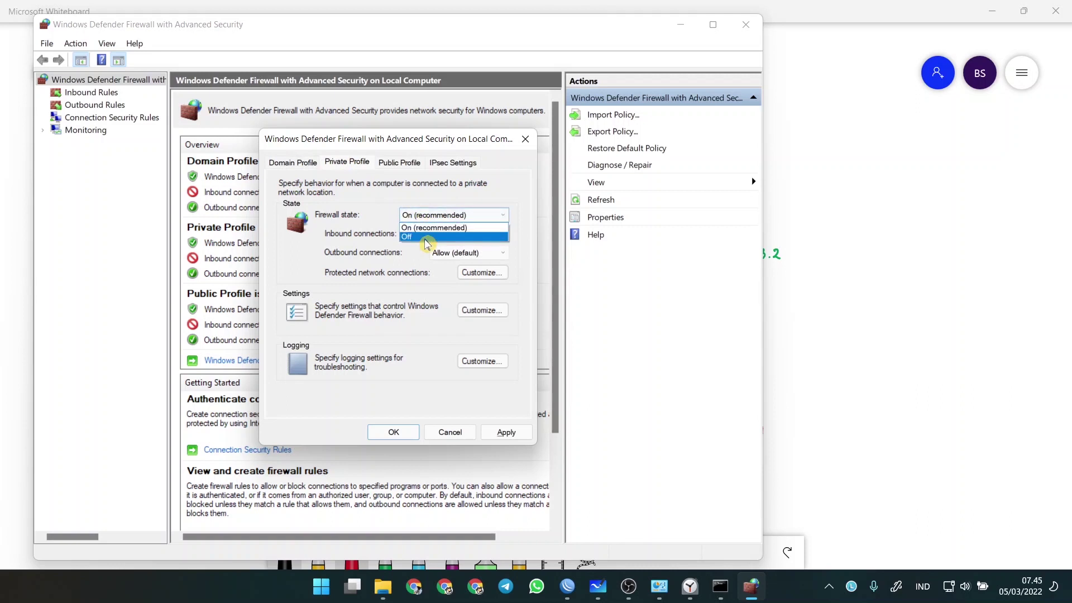
left_click(426, 237)
left_click(399, 163)
left_click(430, 215)
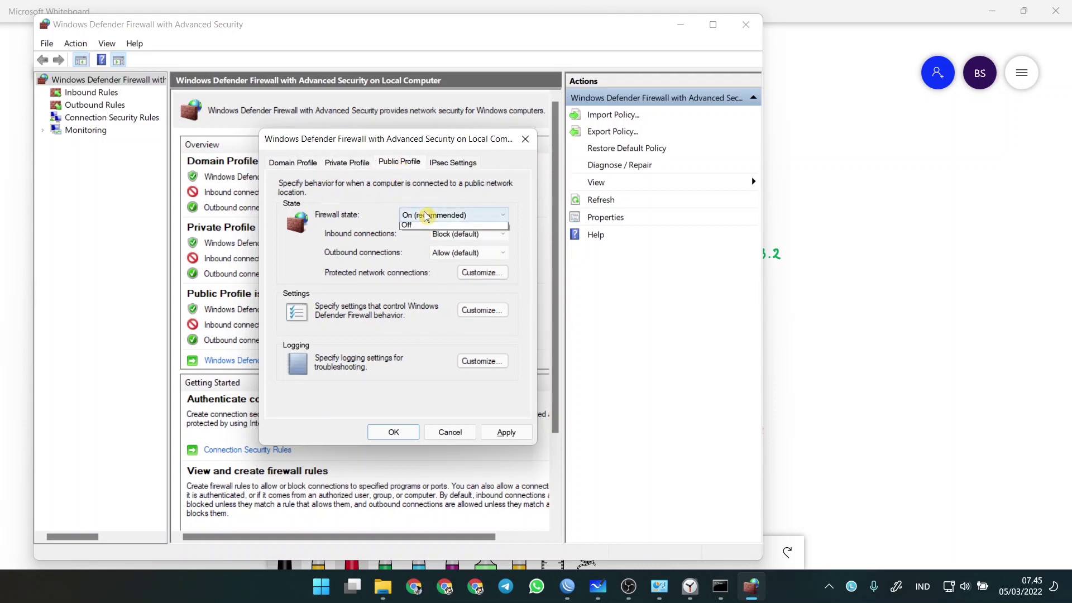
left_click(431, 237)
left_click(393, 432)
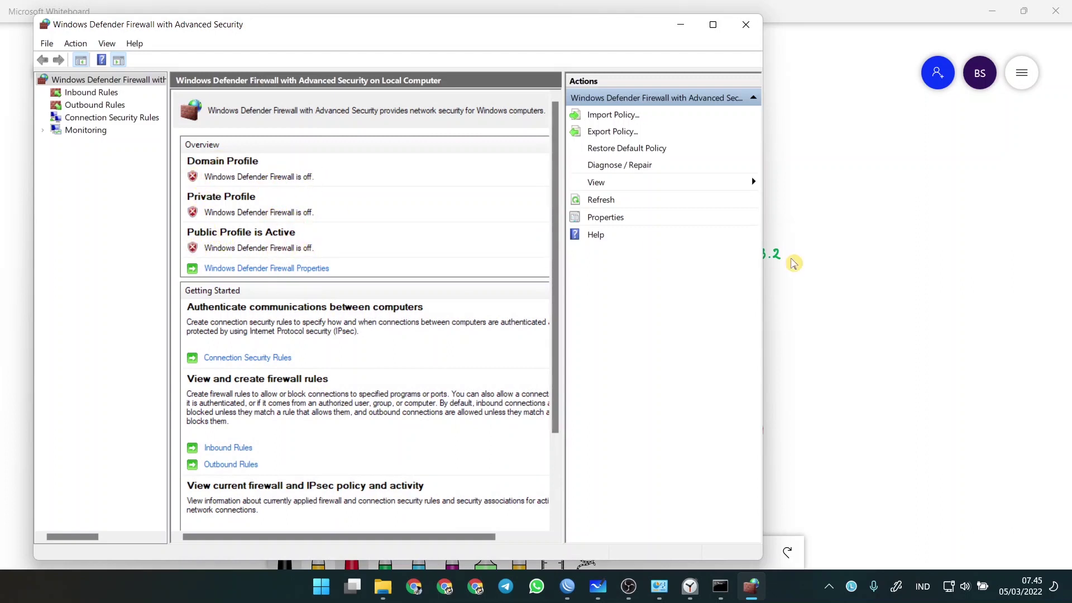
left_click(822, 231)
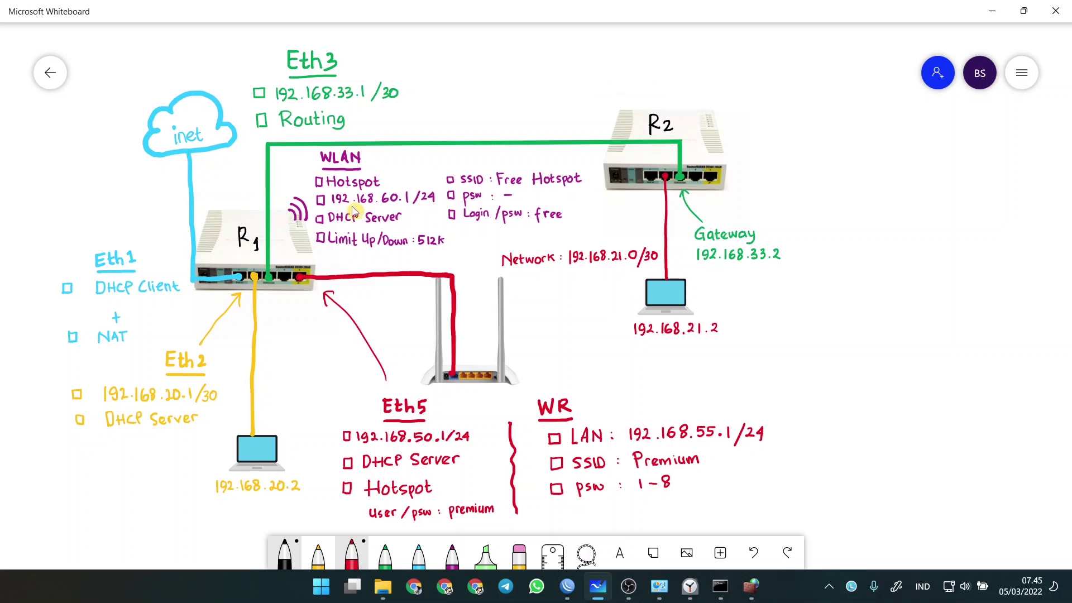
- Rerun ping 192.168.21.2, now 4/4 replies, and check the 192.168.21.0/30 route in WinBox
left_click(719, 586)
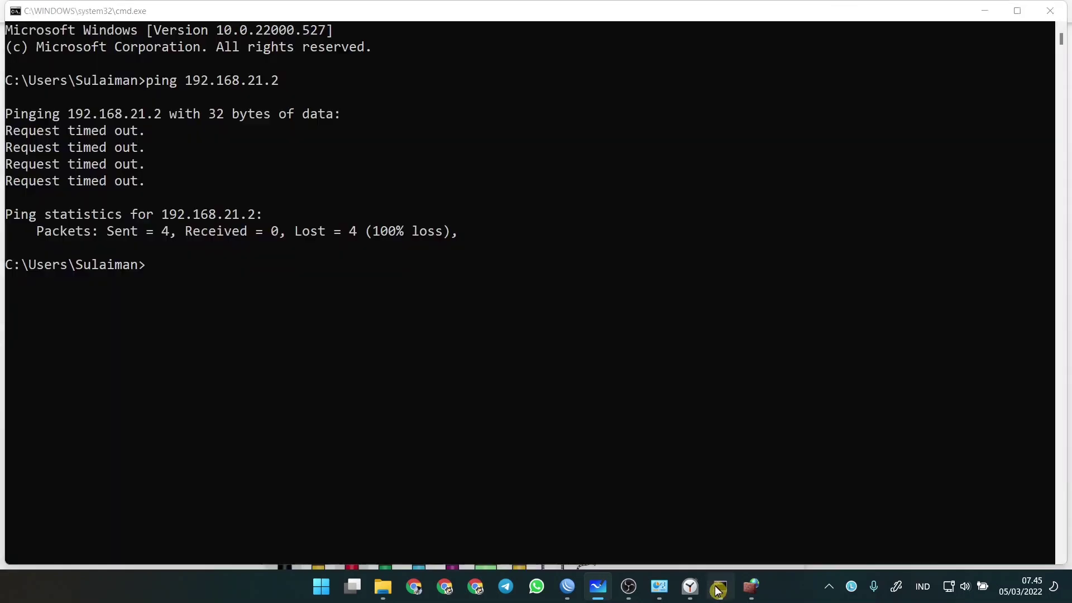
key("Up")
key("Return")
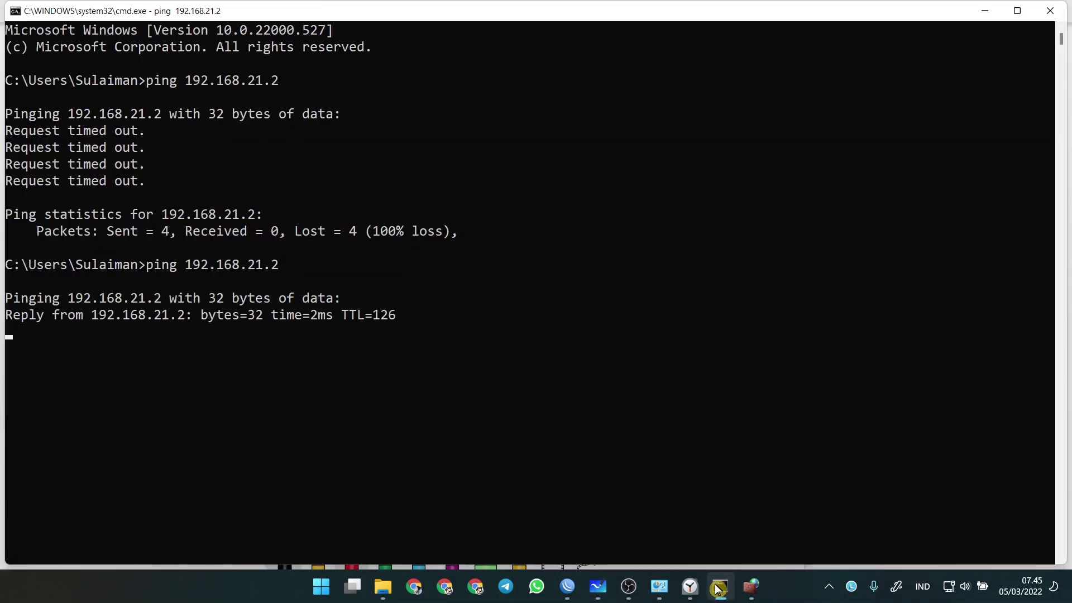
left_click(570, 588)
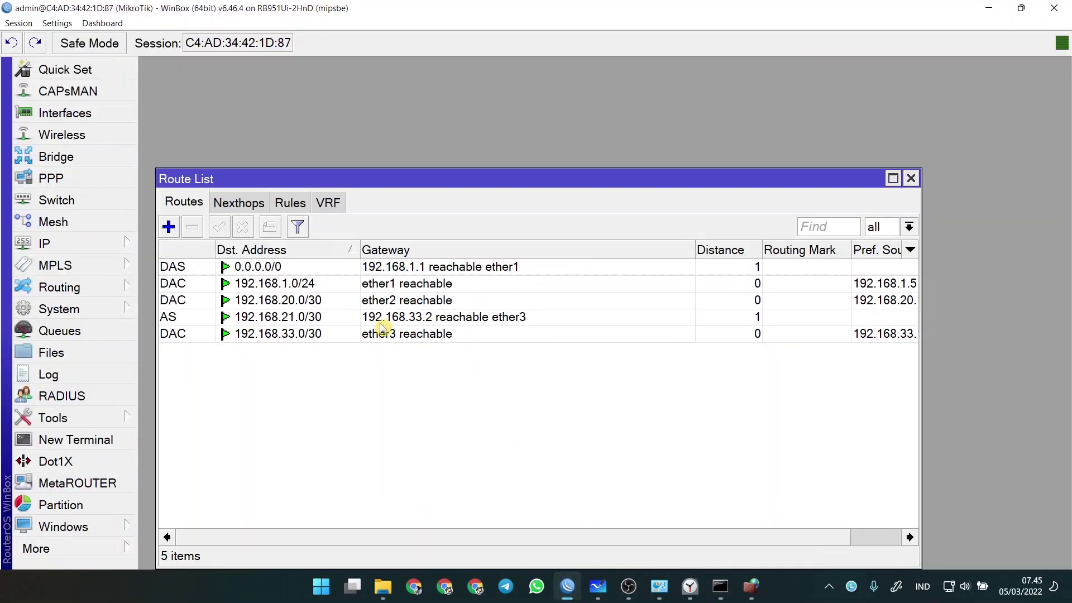
left_click(504, 317)
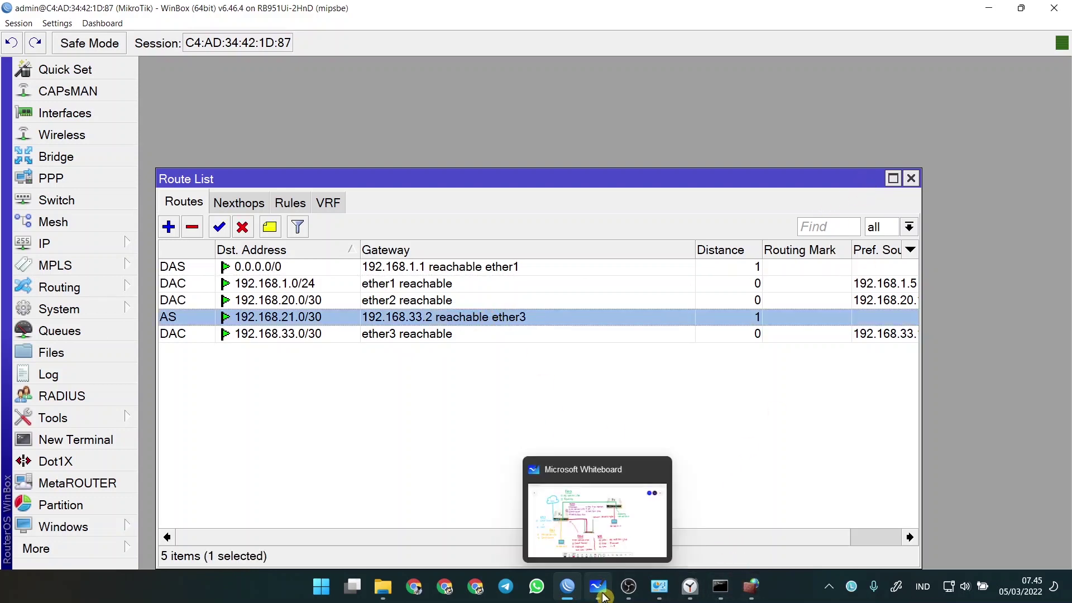
left_click(720, 586)
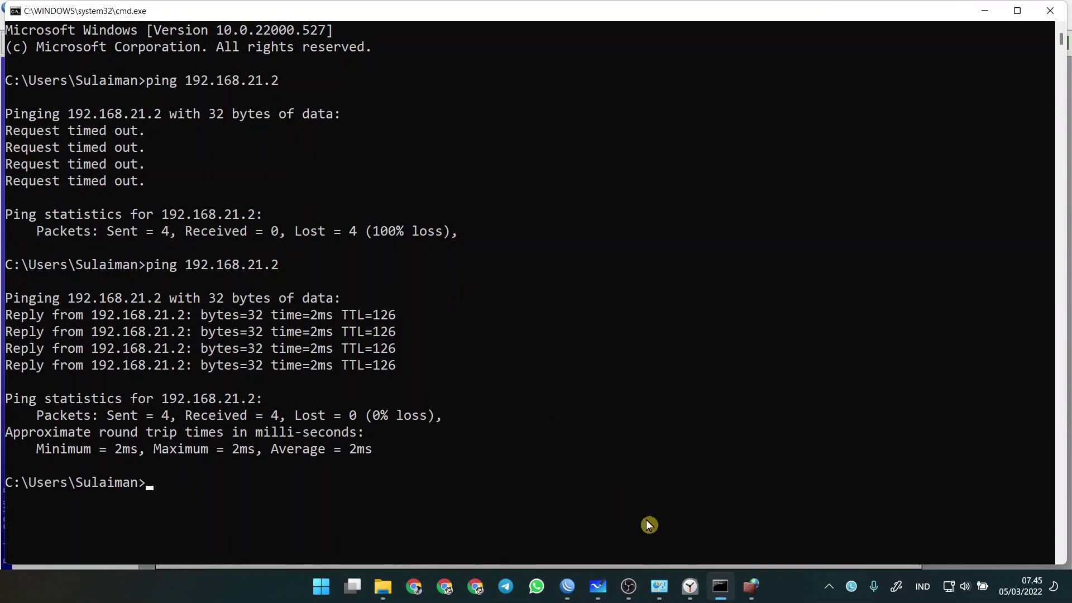
left_click(602, 584)
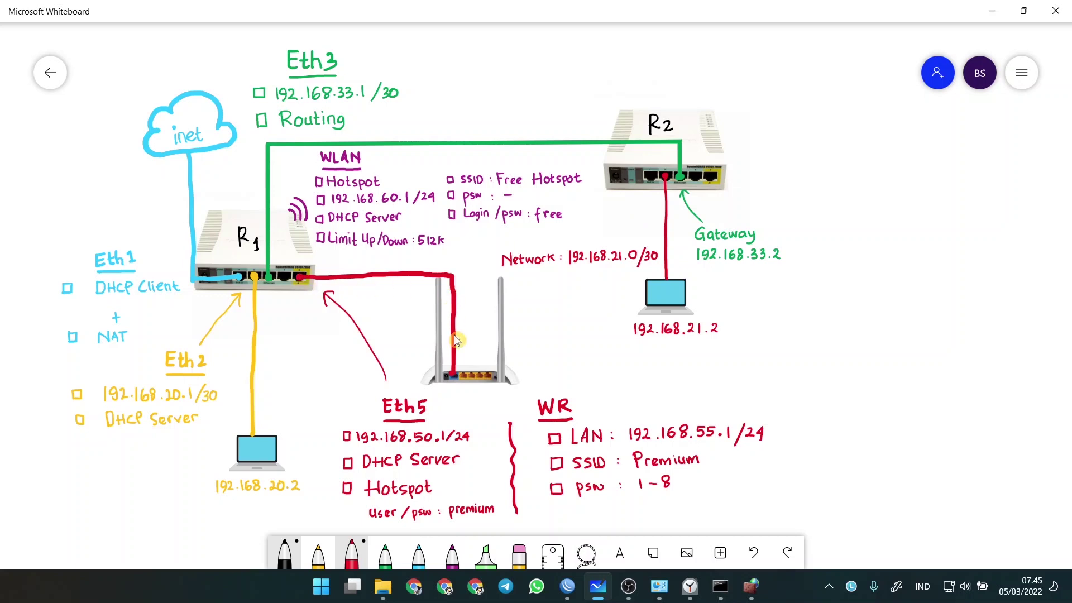
- Pan the diagram, then open and close the IP > Cloud window in WinBox
left_click_drag(725, 369, 693, 320)
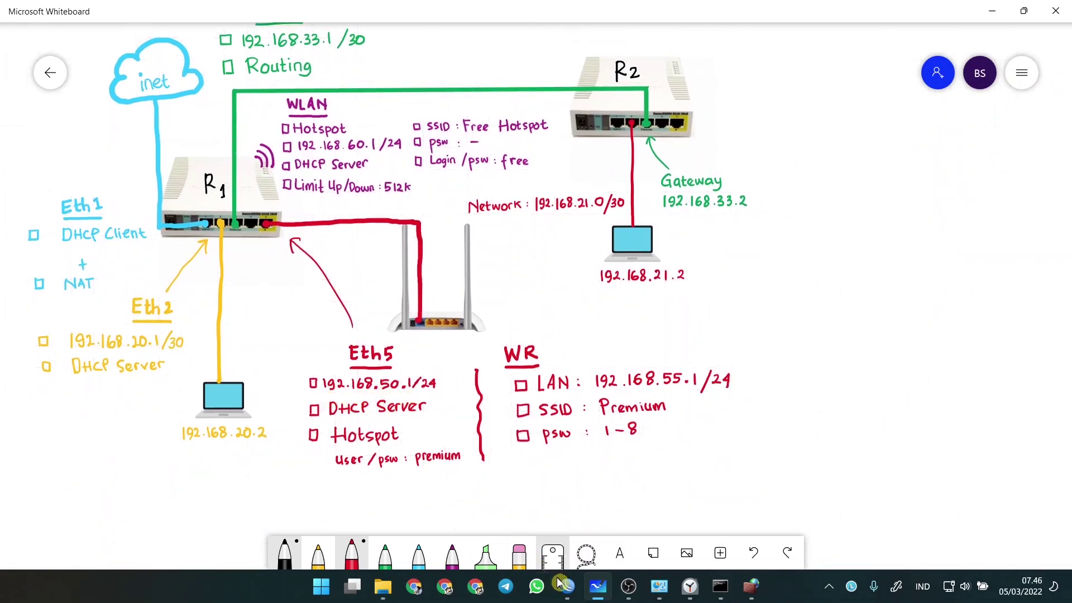
left_click(567, 587)
left_click(106, 242)
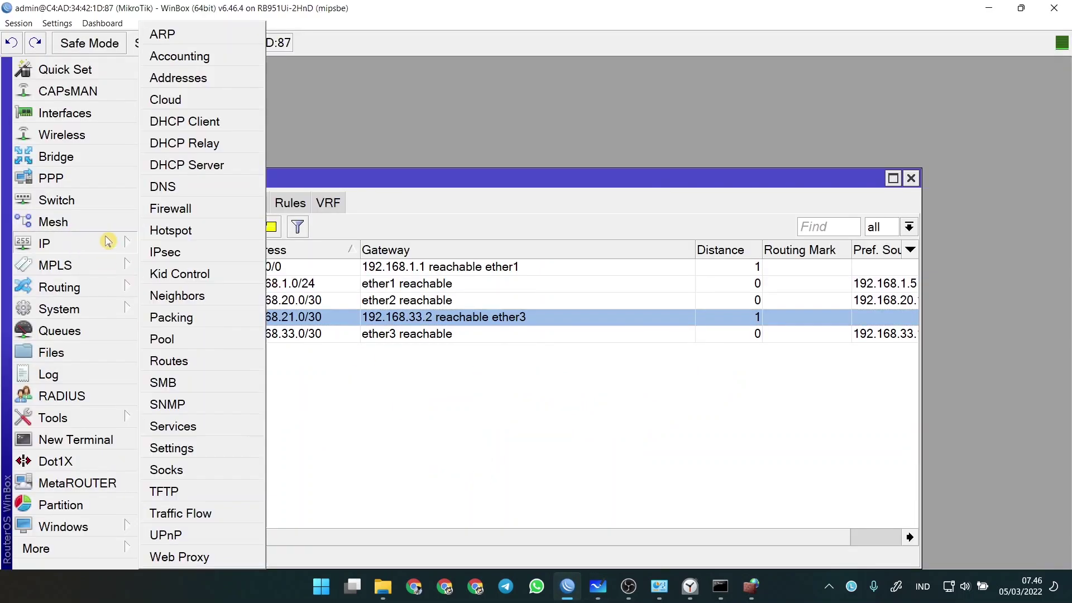
left_click(196, 96)
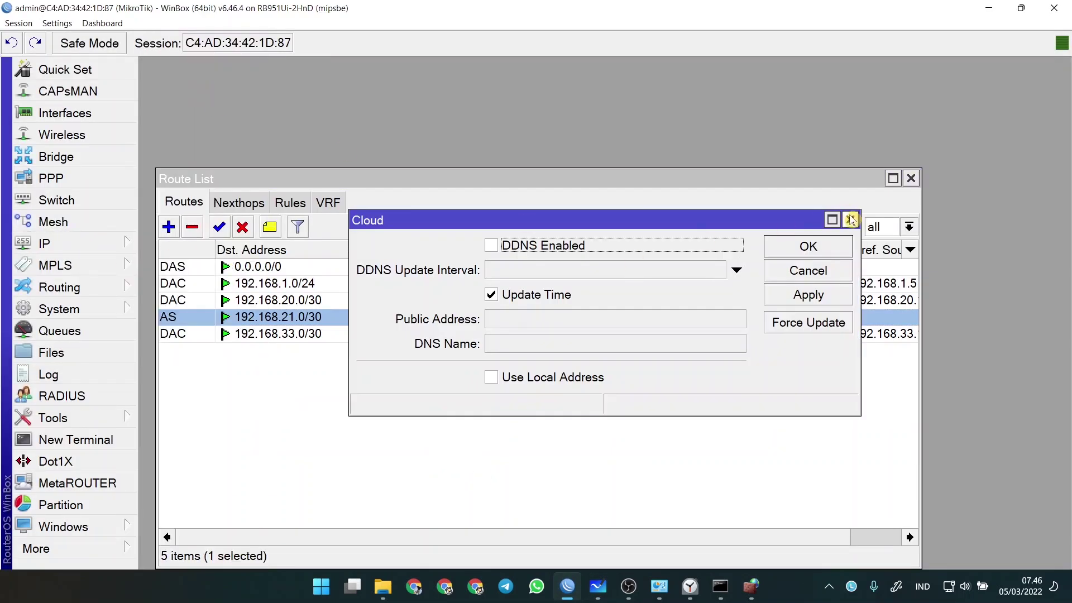
left_click(851, 219)
- Add IP address 192.168.50.1/24 on ether5 and compare it with the Eth5 checklist
left_click(118, 242)
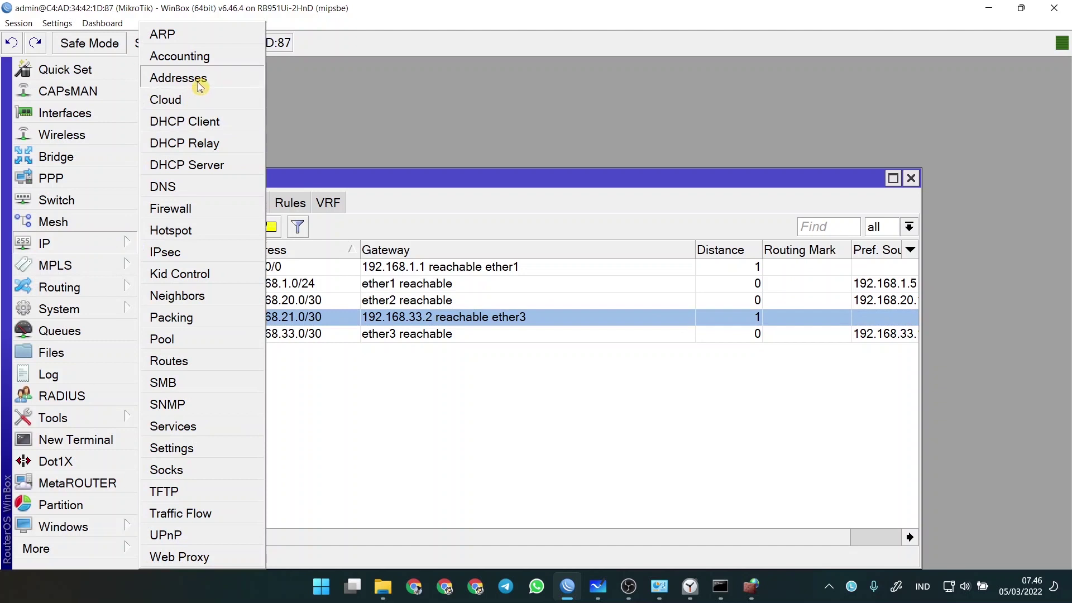
left_click(187, 79)
left_click(232, 182)
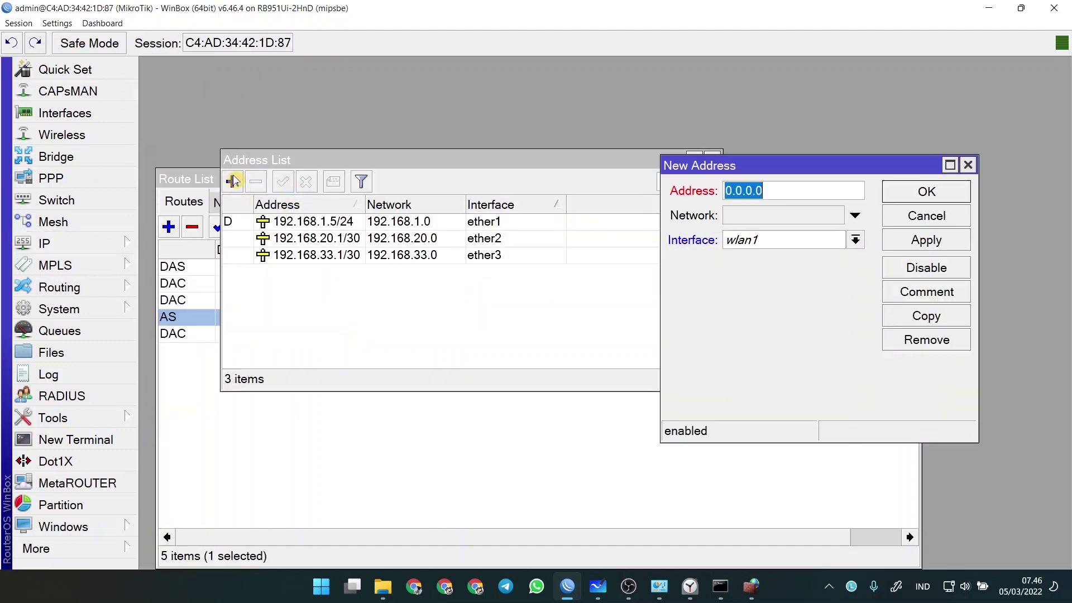
left_click(793, 241)
left_click(781, 316)
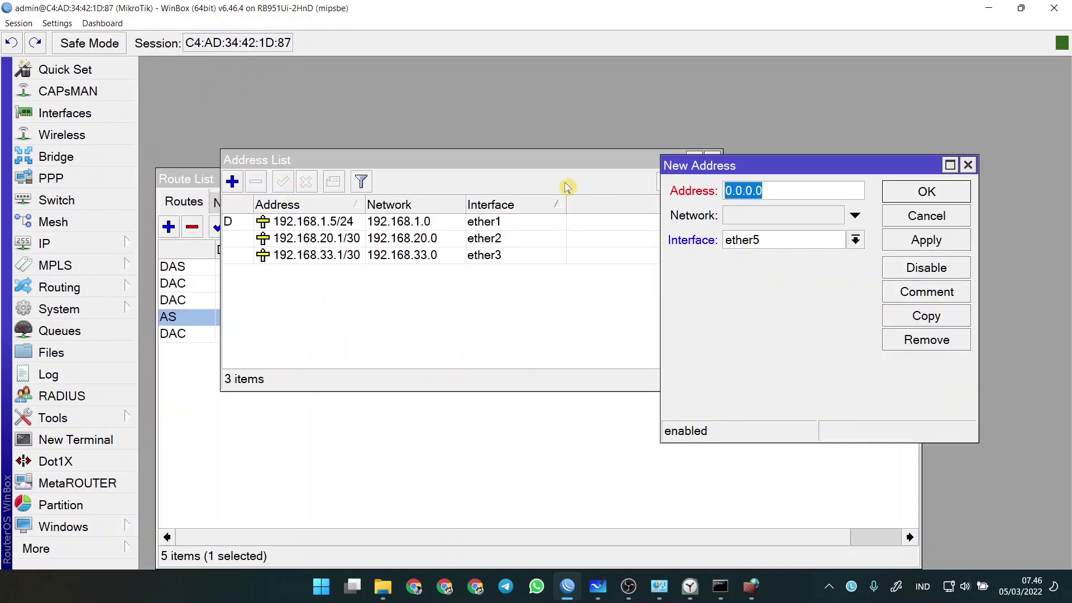
type("192.168.")
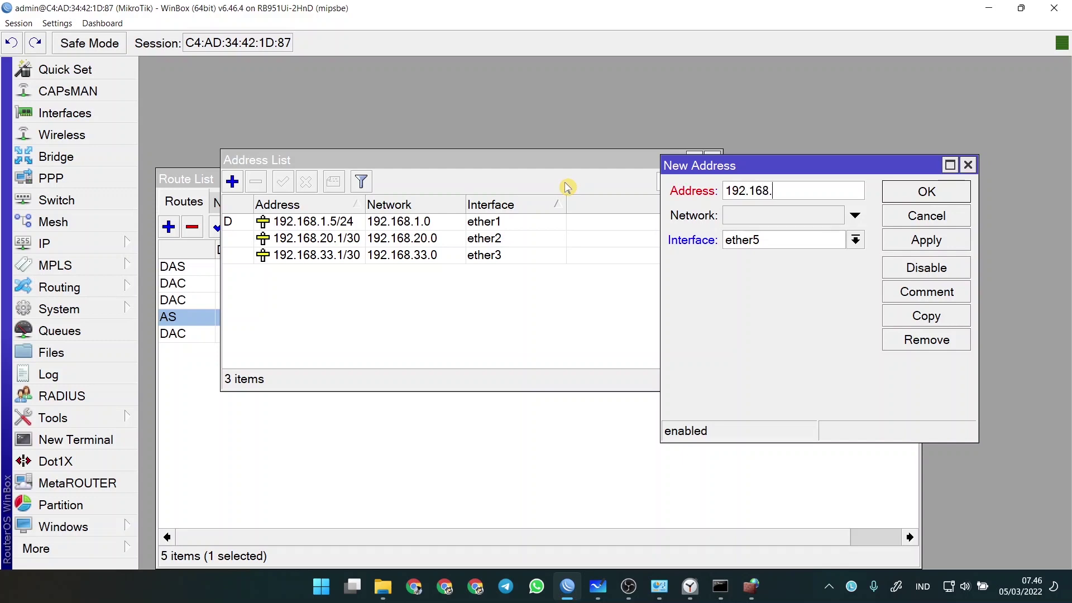
key("alt+Tab")
key("alt+Tab")
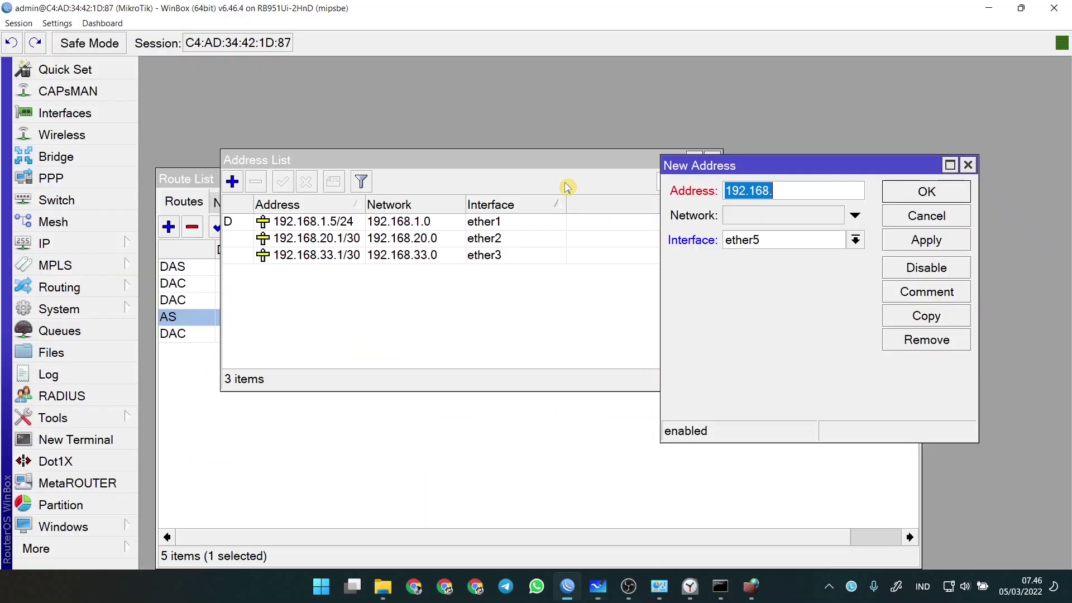
type("50.1/24")
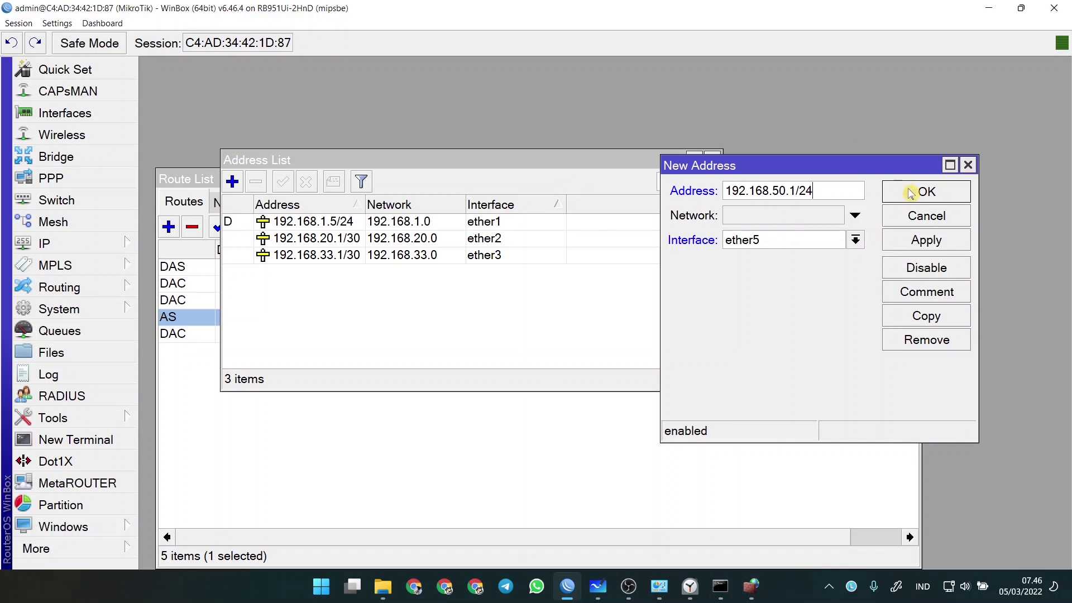
left_click(926, 192)
left_click(598, 587)
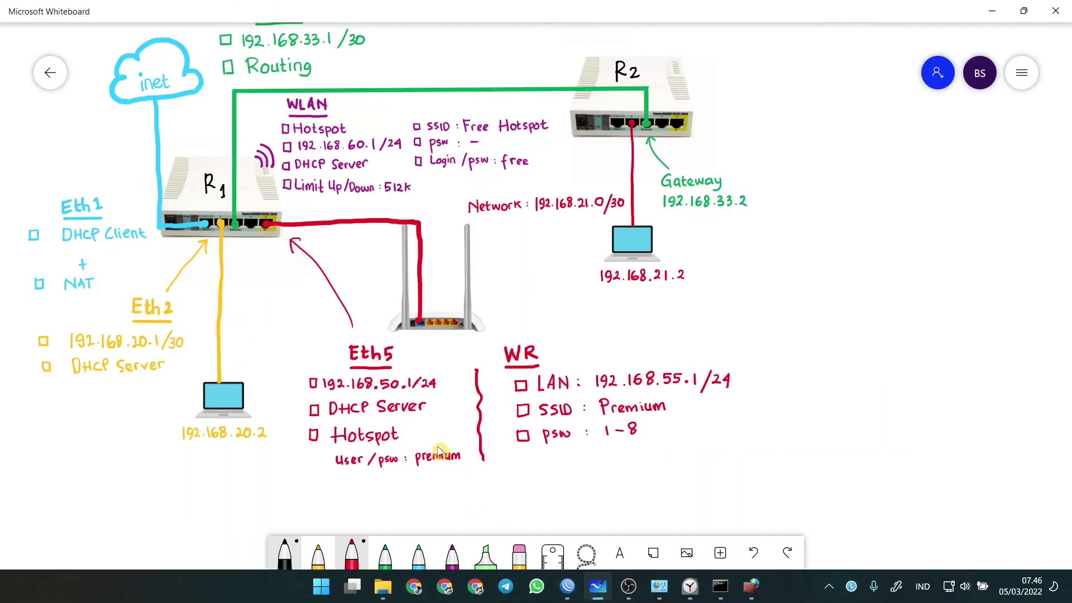
left_click(567, 587)
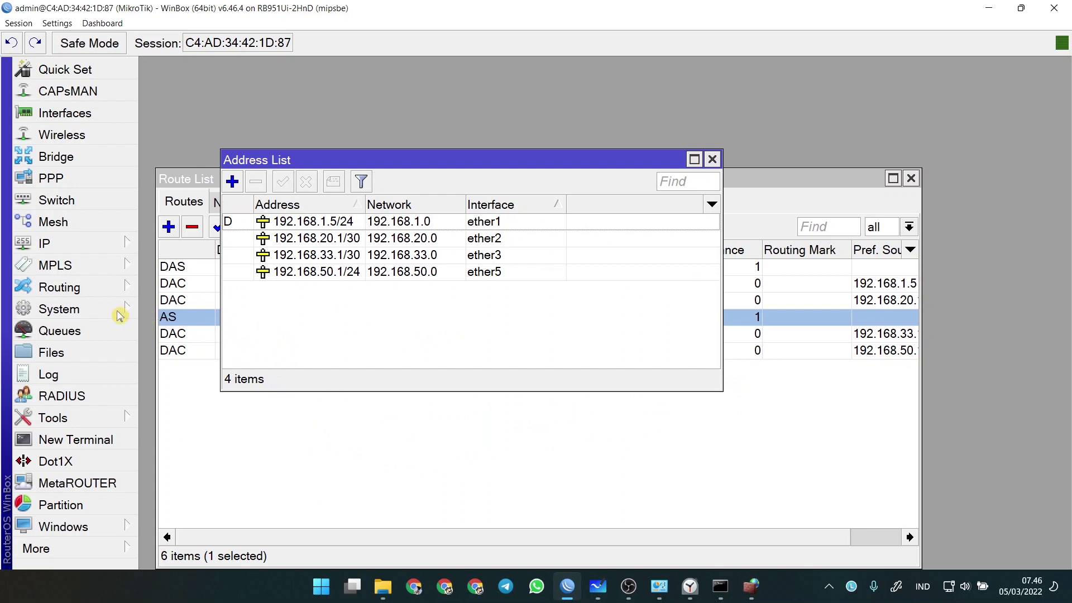
- Run DHCP Setup on ether5, accepting the 192.168.50.0/24 defaults, to create dhcp2 with dhcp_pool1
left_click(70, 245)
left_click(208, 166)
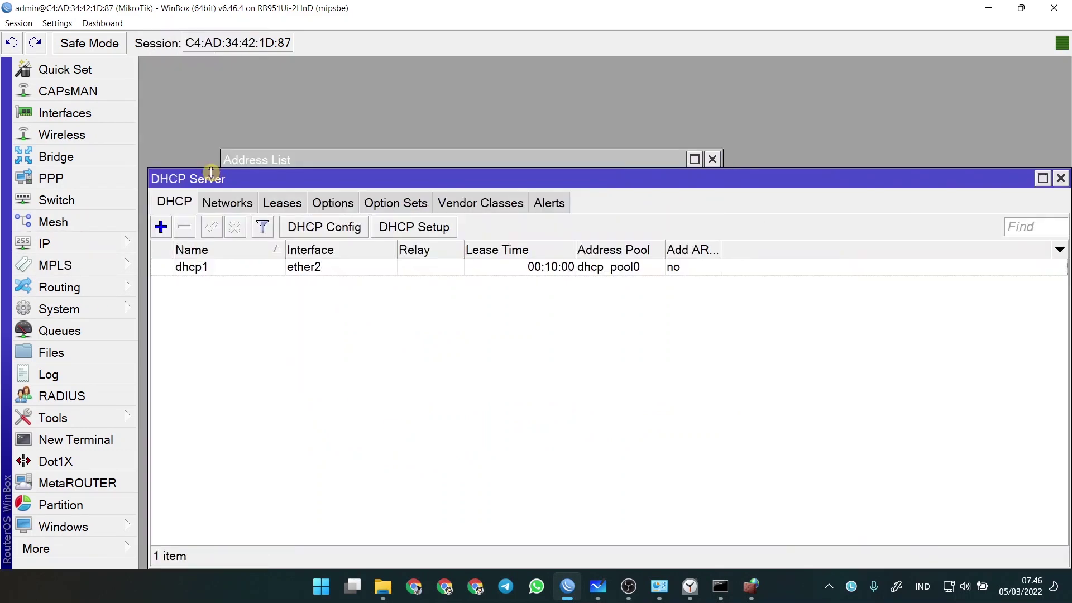
left_click(441, 228)
left_click(599, 287)
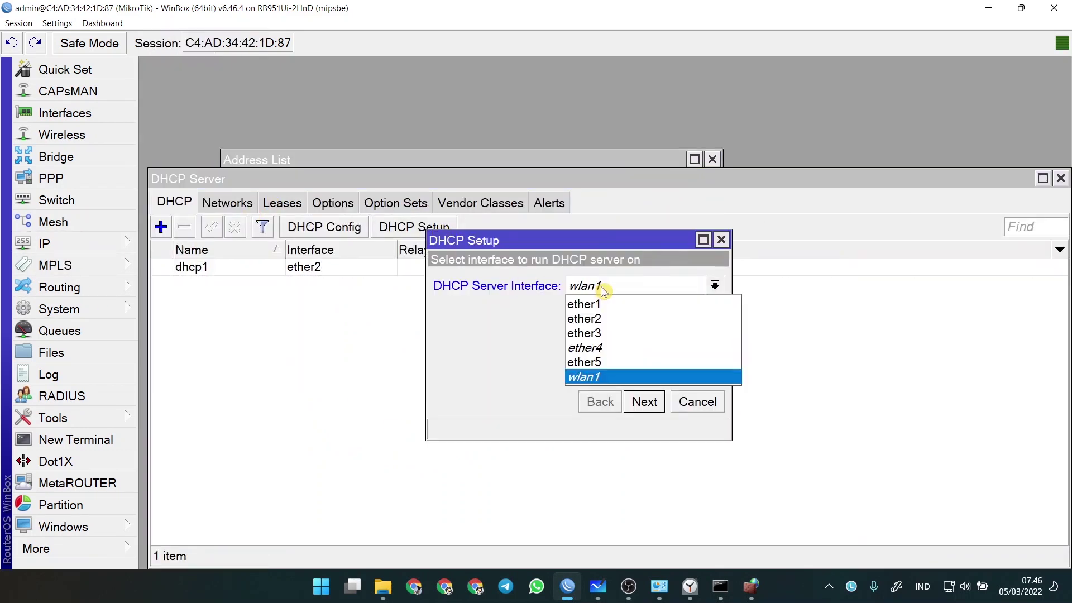
left_click(599, 362)
left_click(643, 403)
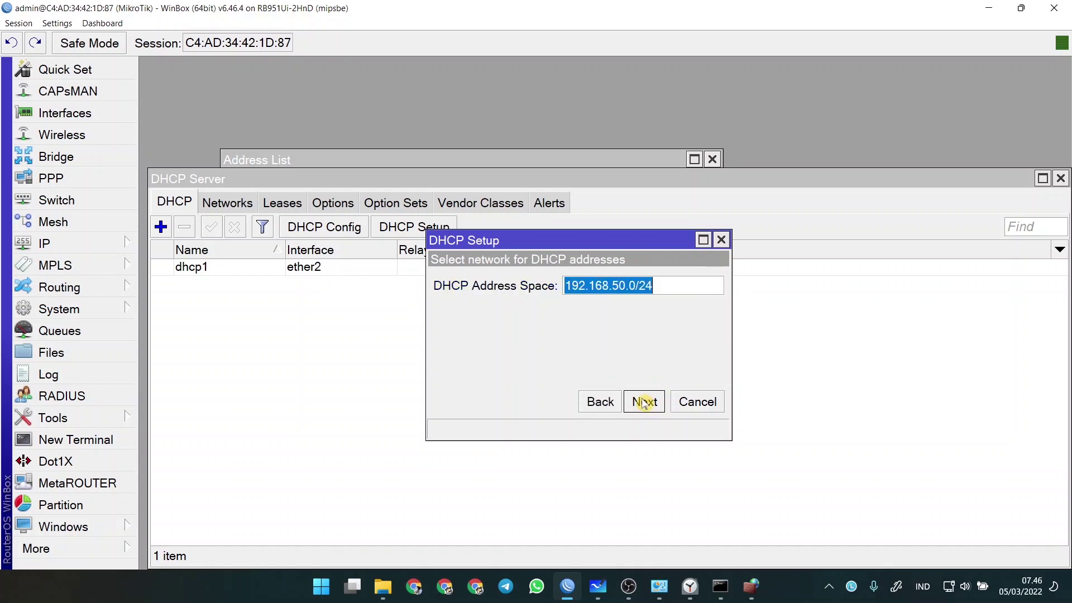
left_click(644, 403)
left_click(644, 403)
left_click(644, 403)
left_click(644, 402)
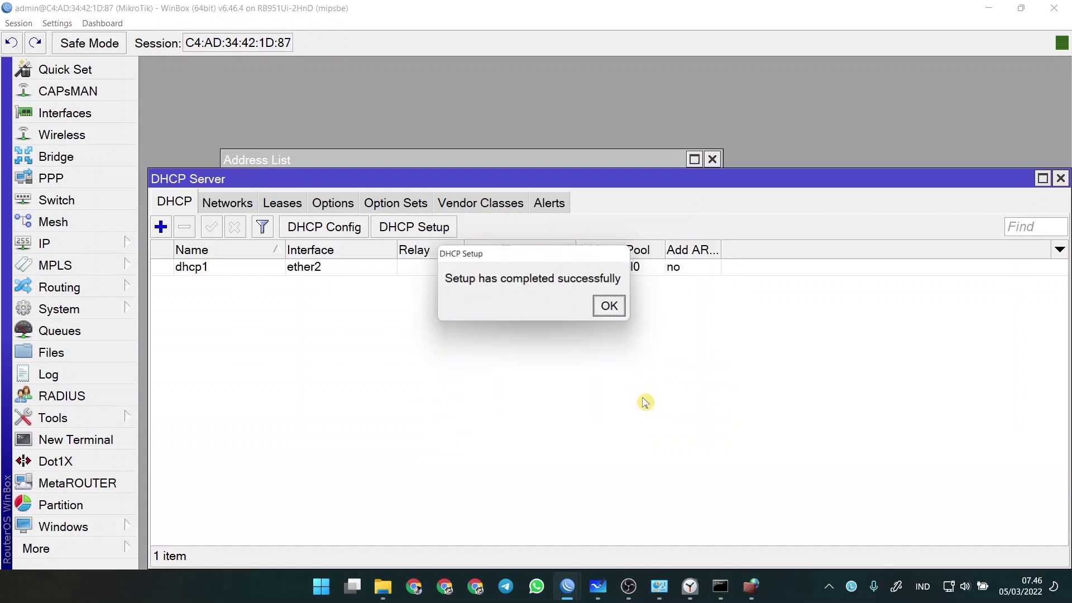
left_click(610, 307)
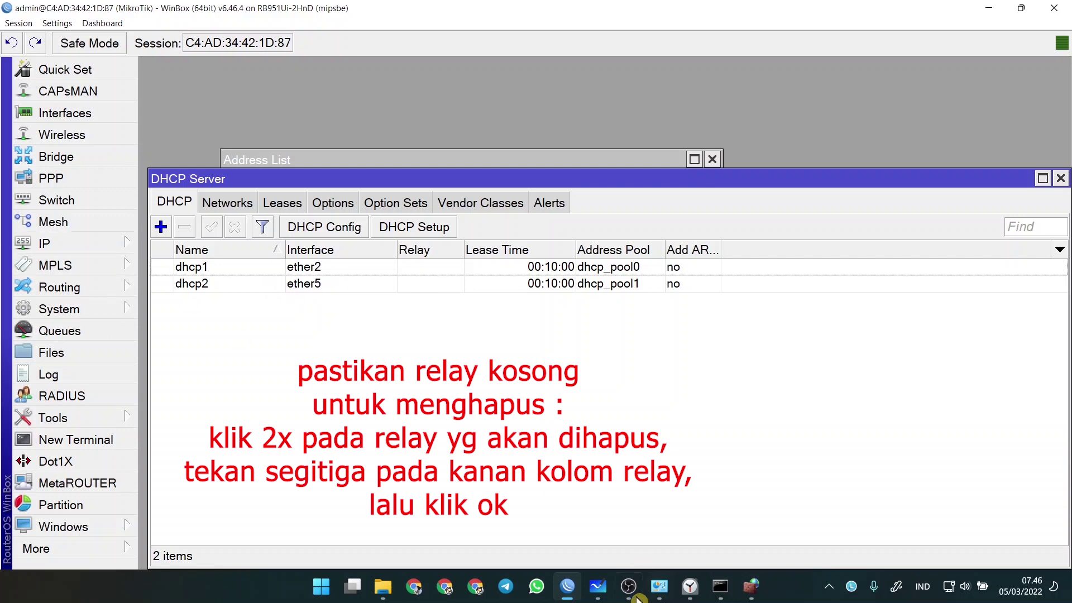
left_click(598, 587)
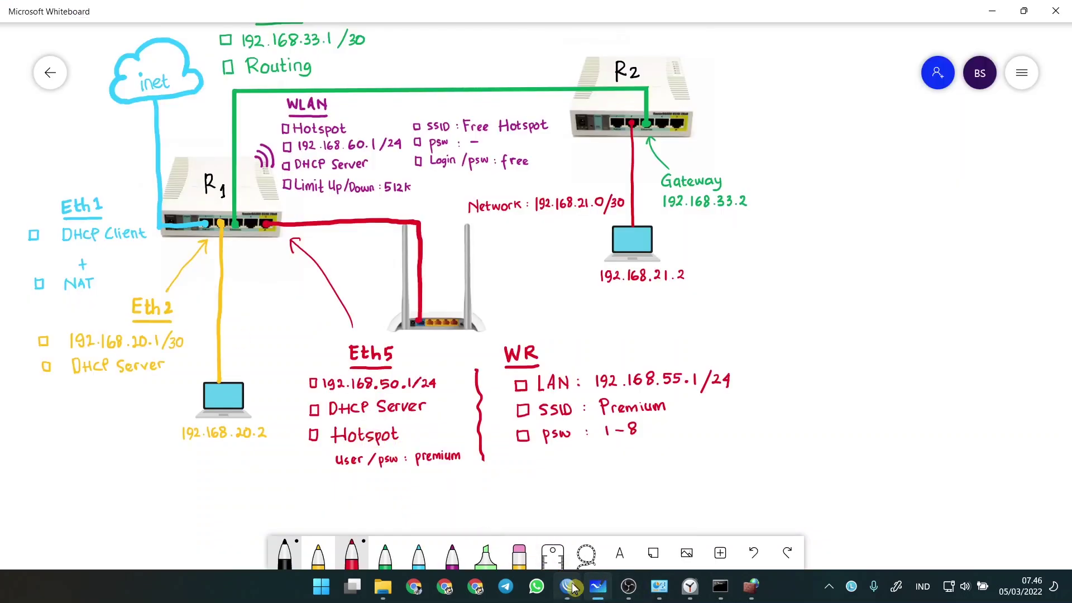
- Start Hotspot Setup on ether5, accepting default address, pool, certificate, SMTP and DNS servers
left_click(567, 587)
left_click(68, 244)
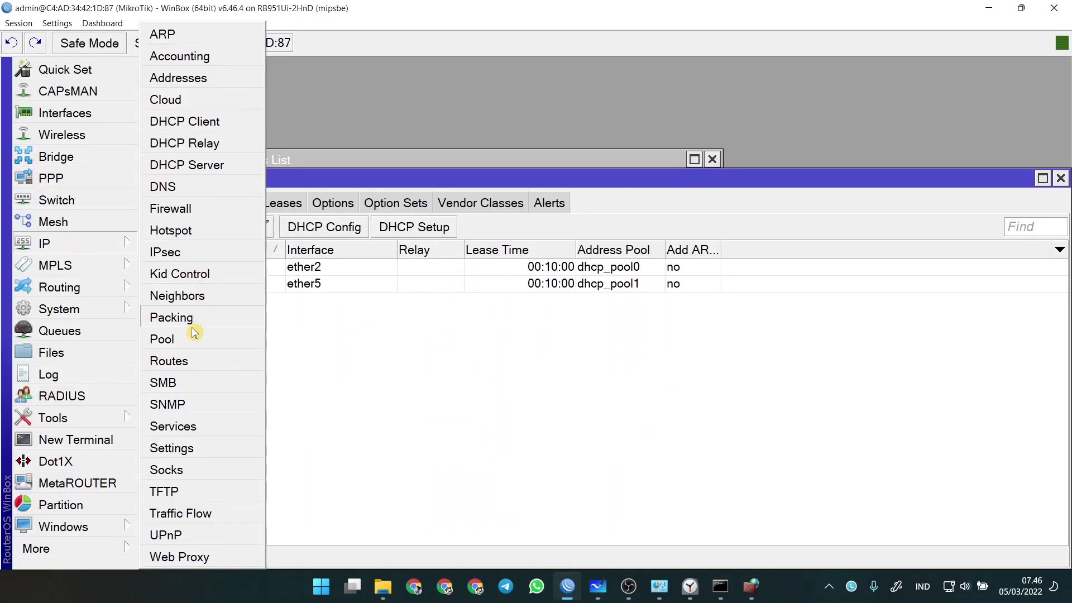
left_click(184, 232)
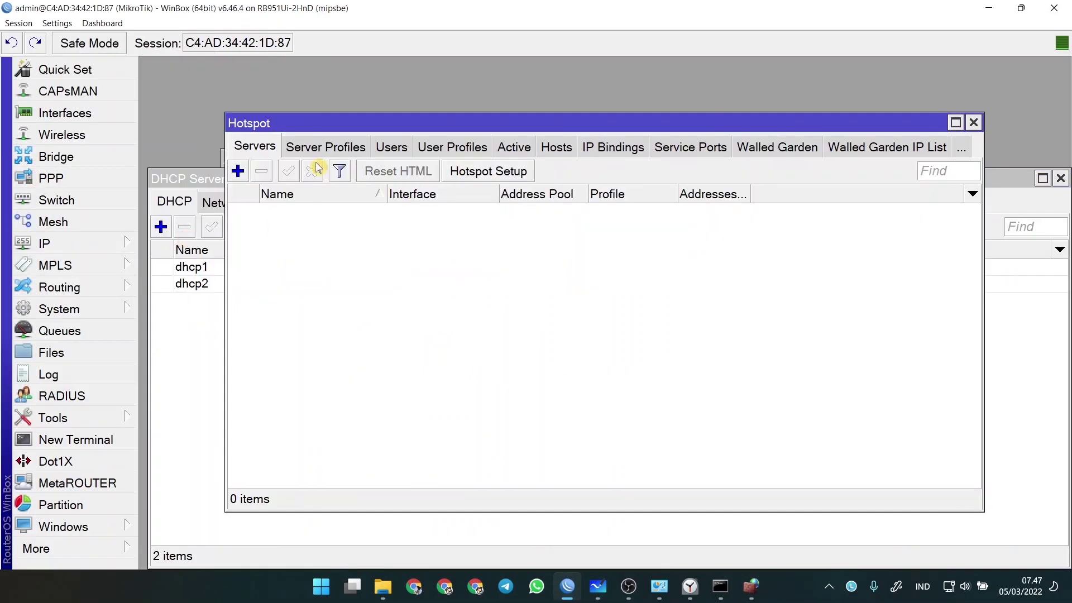
left_click(480, 171)
left_click(393, 273)
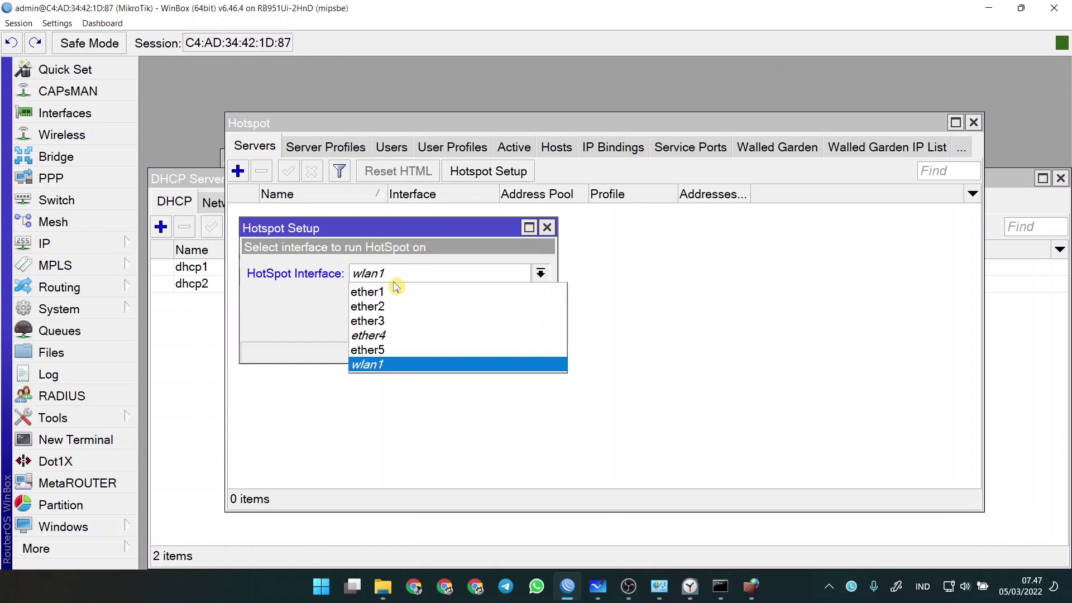
left_click(373, 350)
left_click(471, 325)
left_click(470, 325)
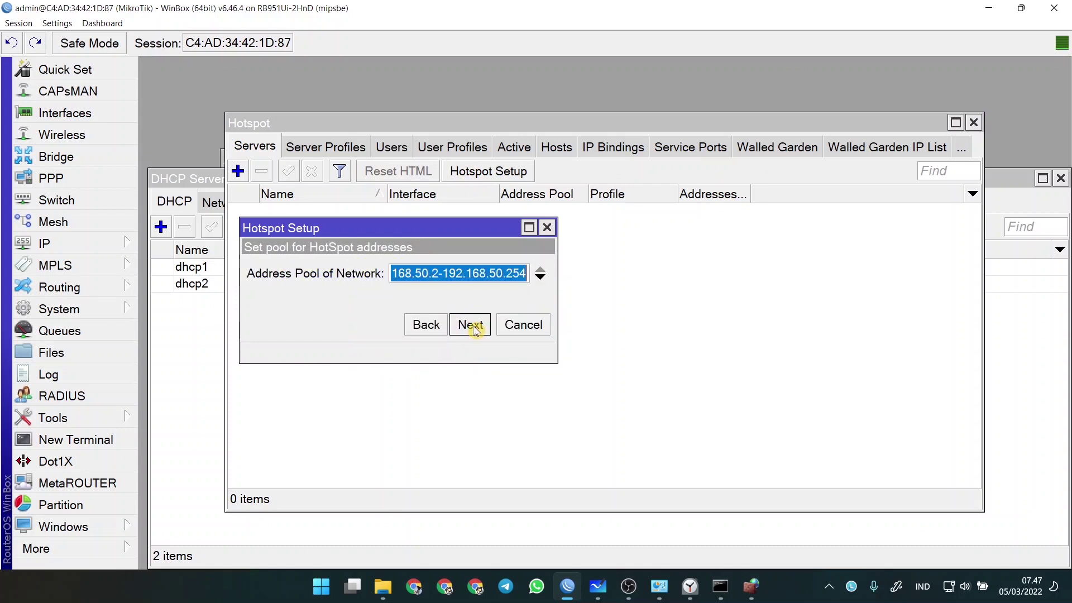
left_click(472, 327)
left_click(472, 327)
left_click(472, 327)
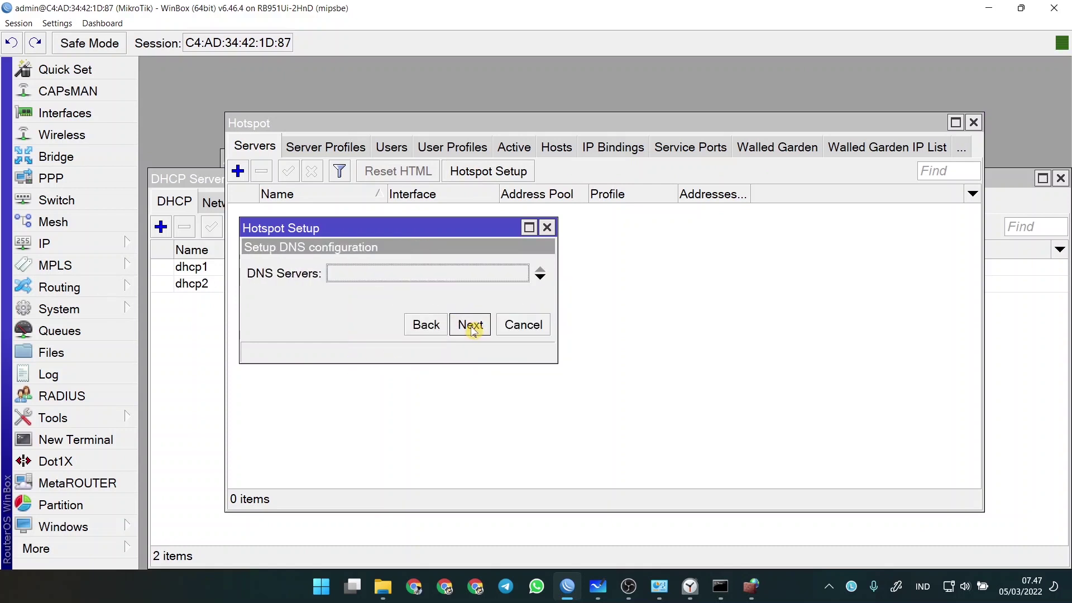
left_click(461, 325)
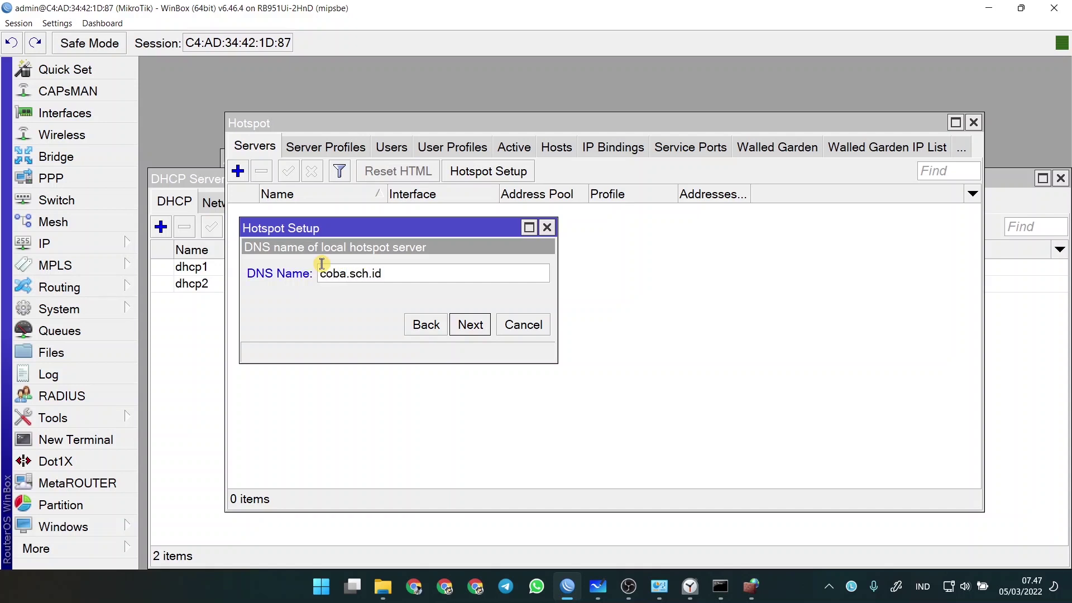
left_click(472, 326)
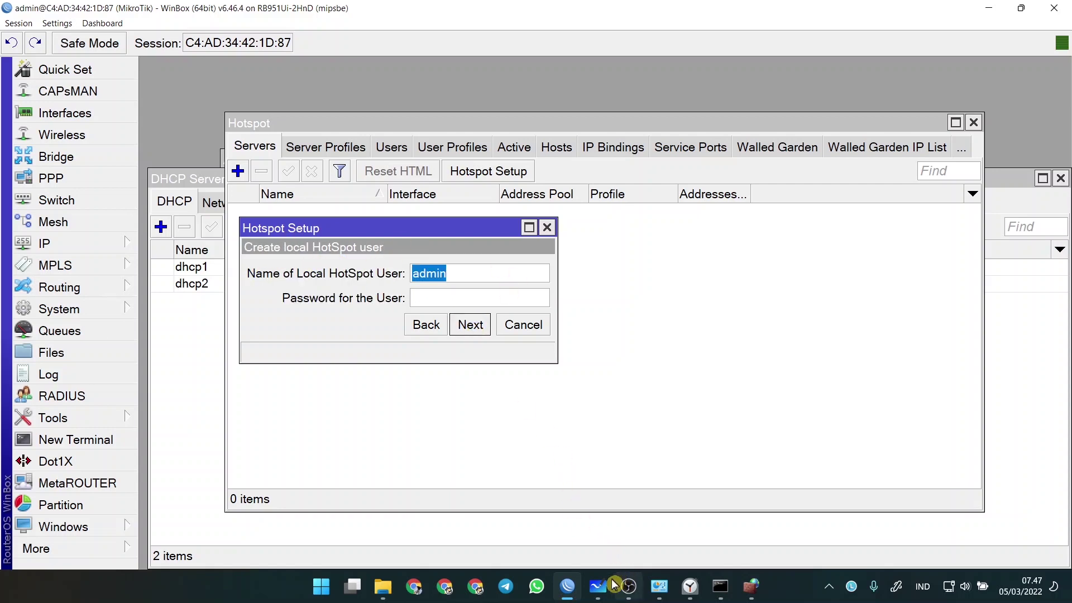
- Change the hotspot DNS name to premium.sch.id
left_click(597, 586)
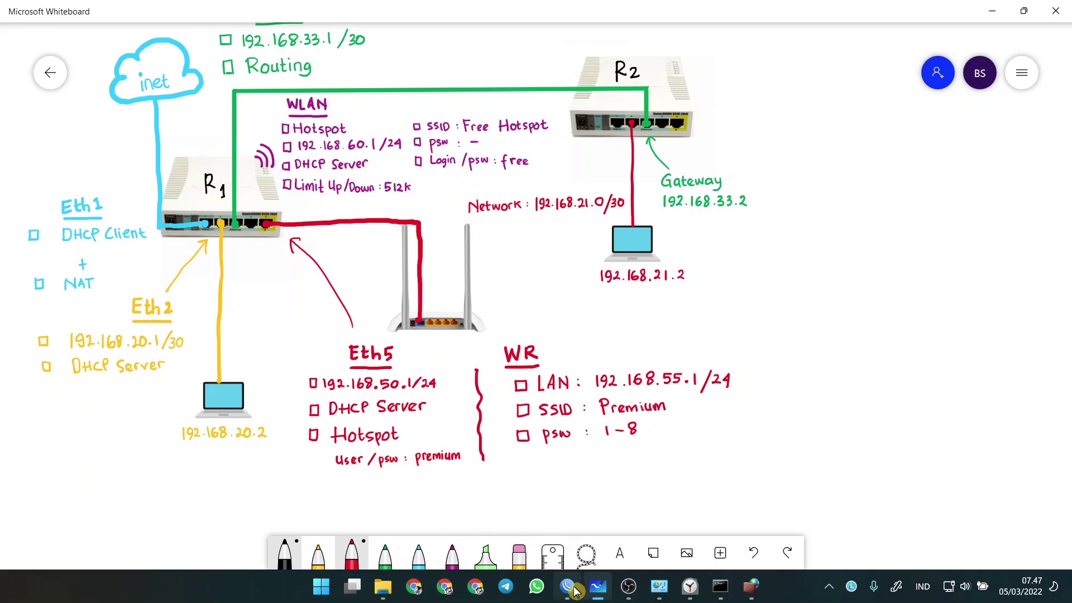
left_click(575, 590)
left_click(426, 324)
left_click(334, 274)
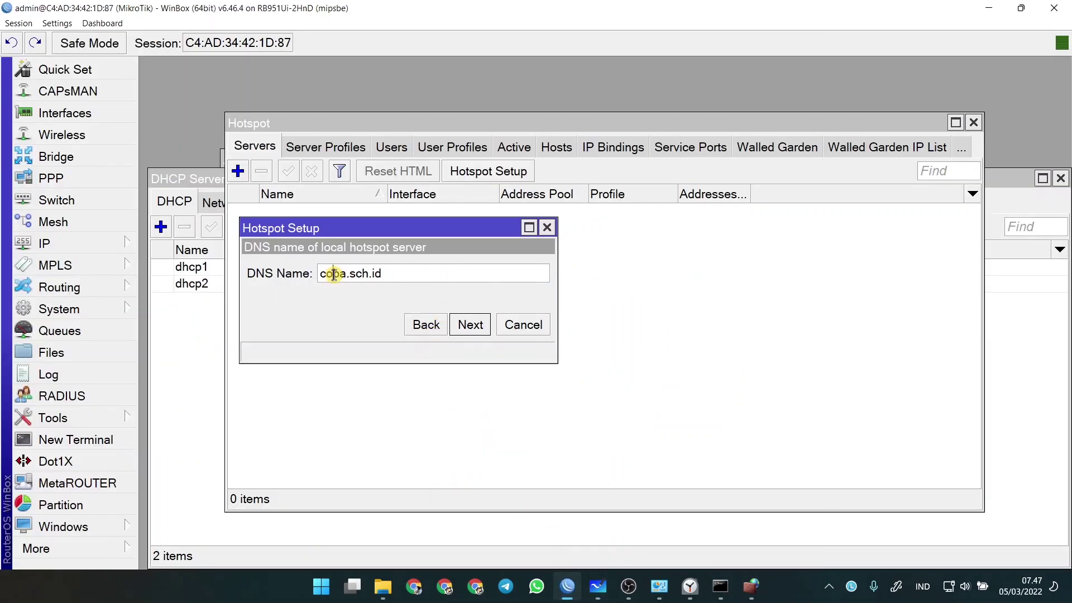
double_click(333, 273)
left_click(340, 276)
left_click_drag(350, 276, 252, 271)
type("premium")
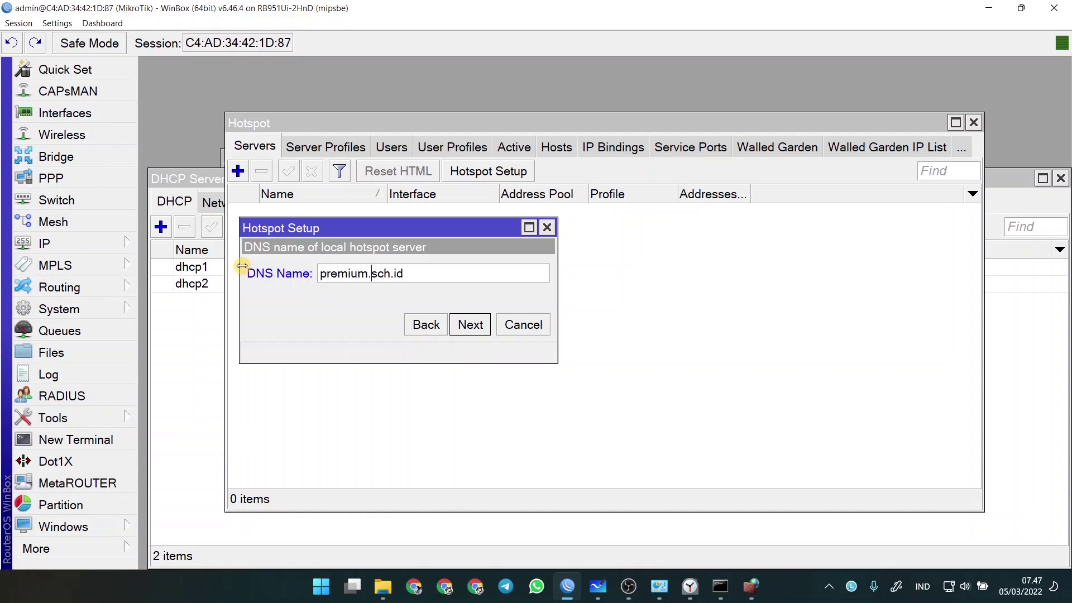
left_click(470, 324)
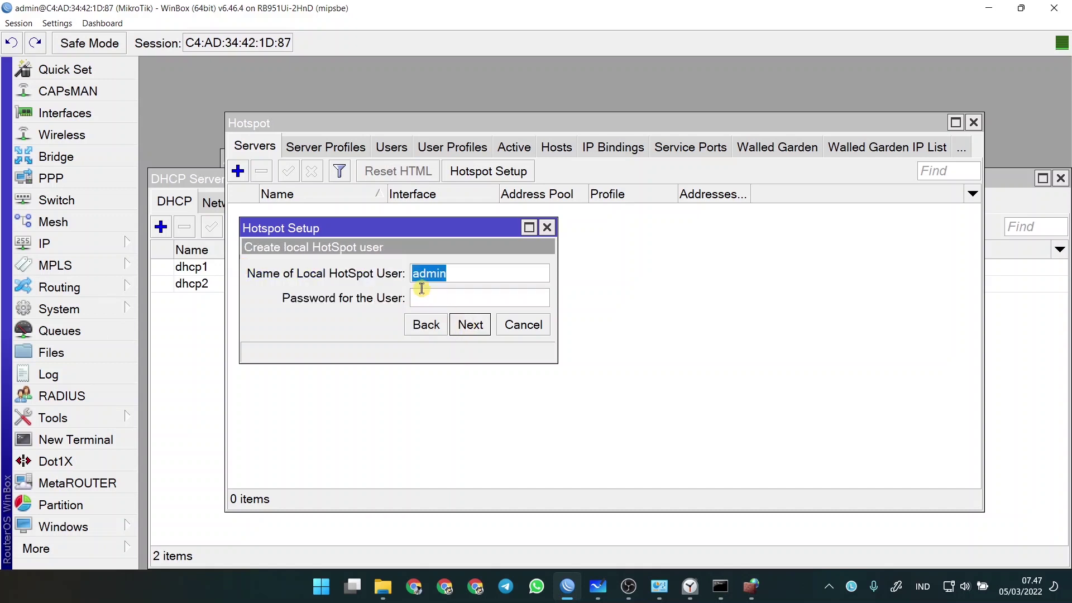
- Create the local hotspot user from the whiteboard credentials and finish the wizard
type("premium")
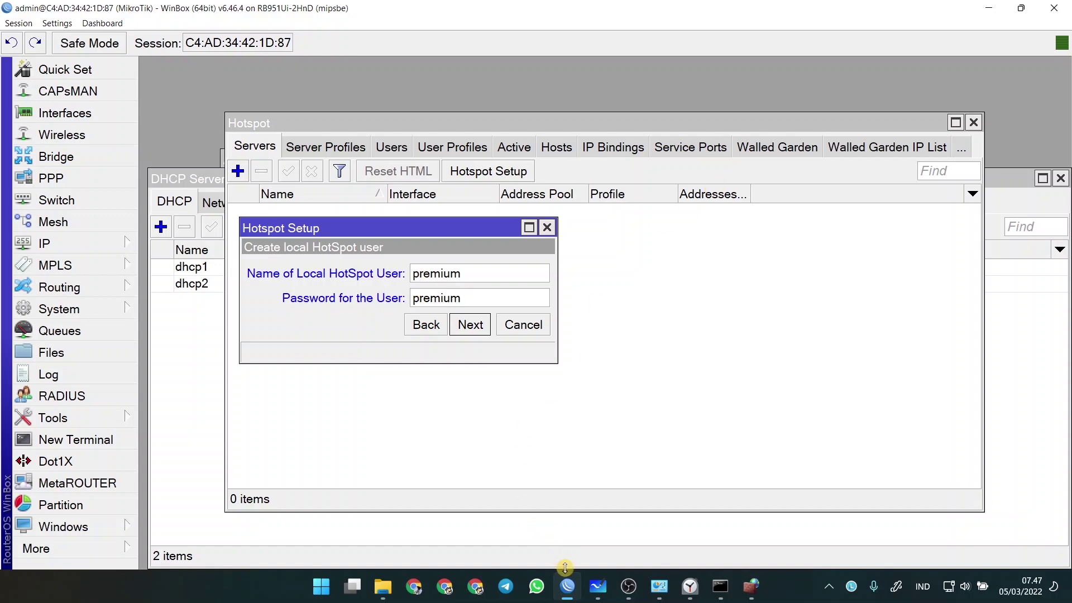
left_click(598, 586)
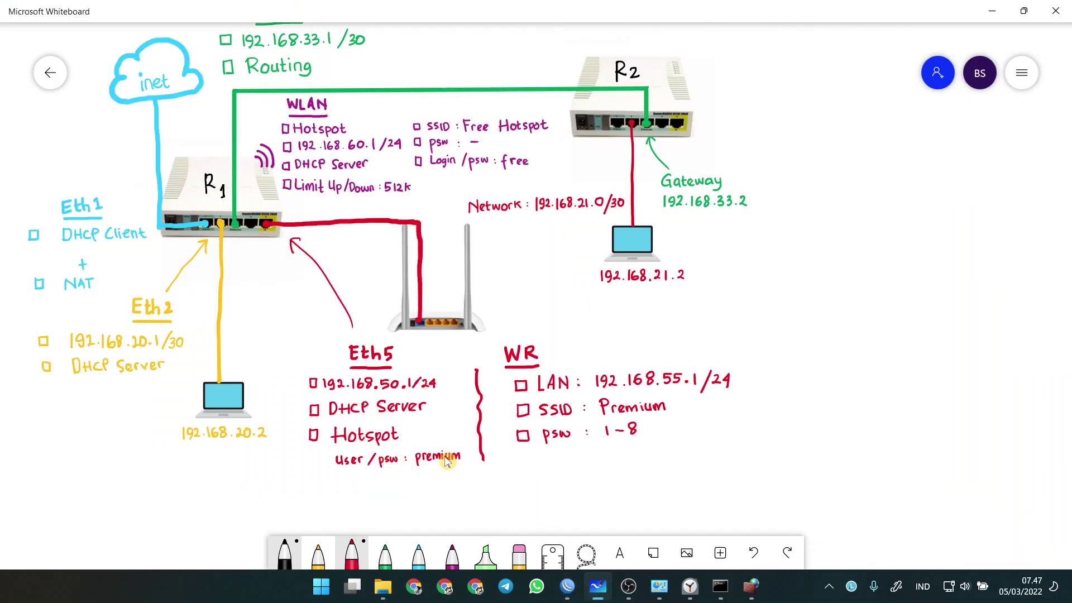
left_click(567, 586)
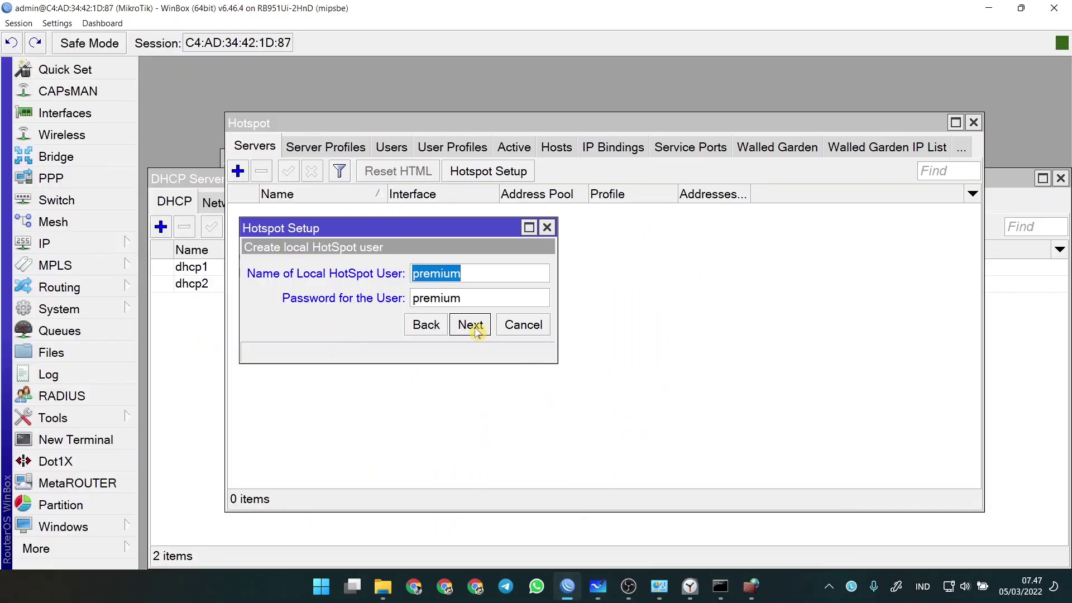
left_click(477, 330)
left_click(612, 306)
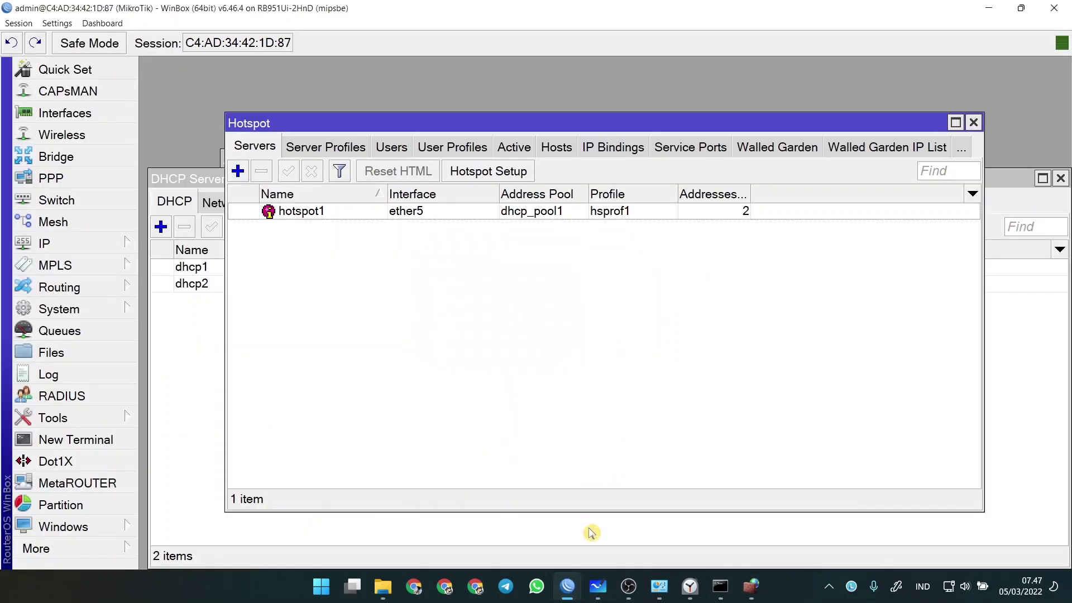
left_click(567, 586)
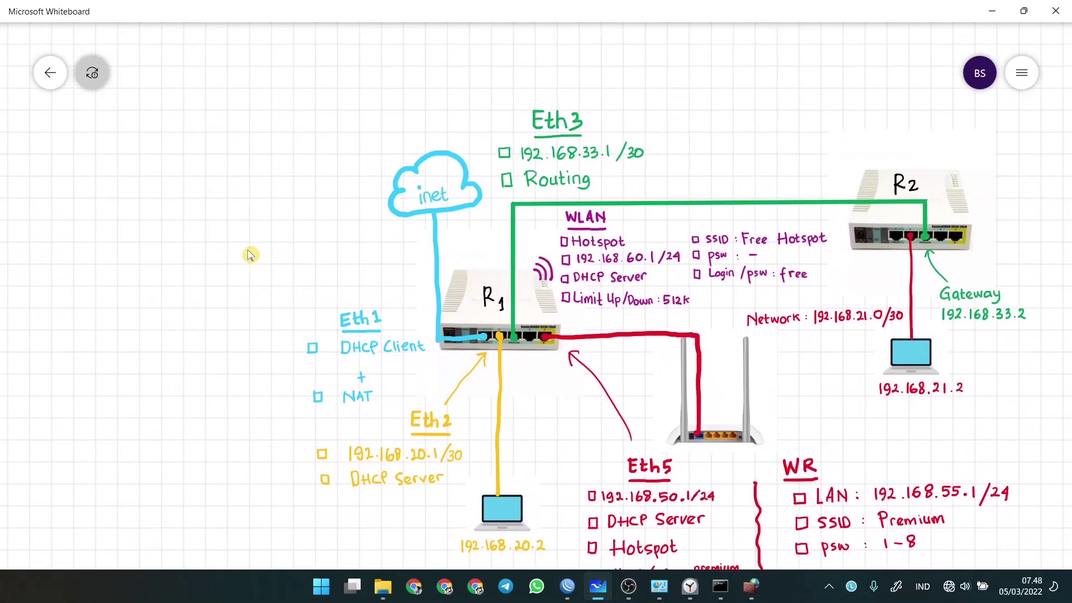
- Open a new Chrome window and load tplinkwifi.net
left_click(570, 584)
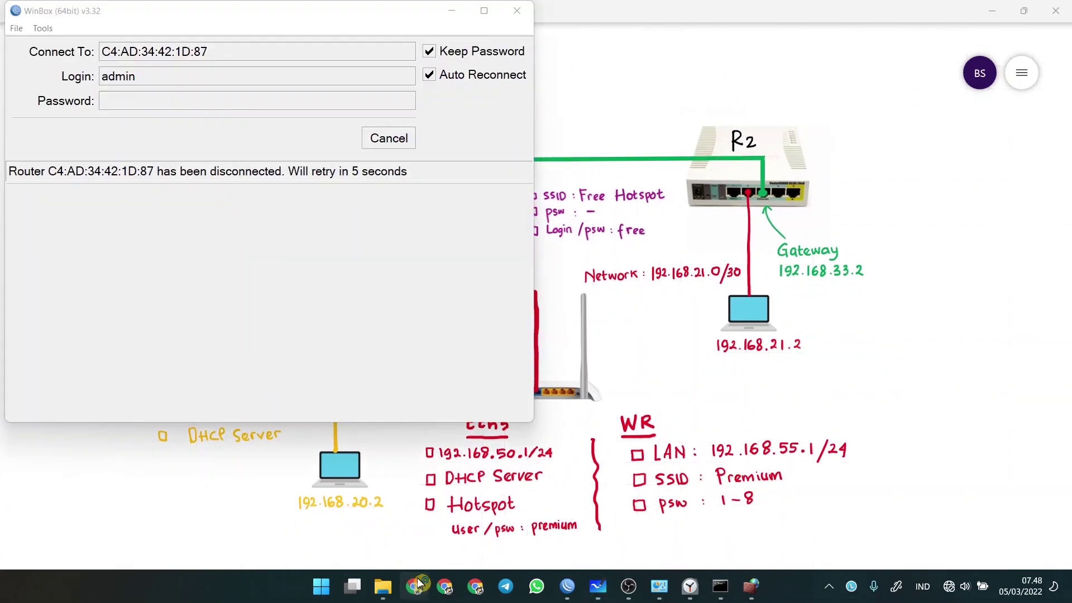
left_click(417, 588)
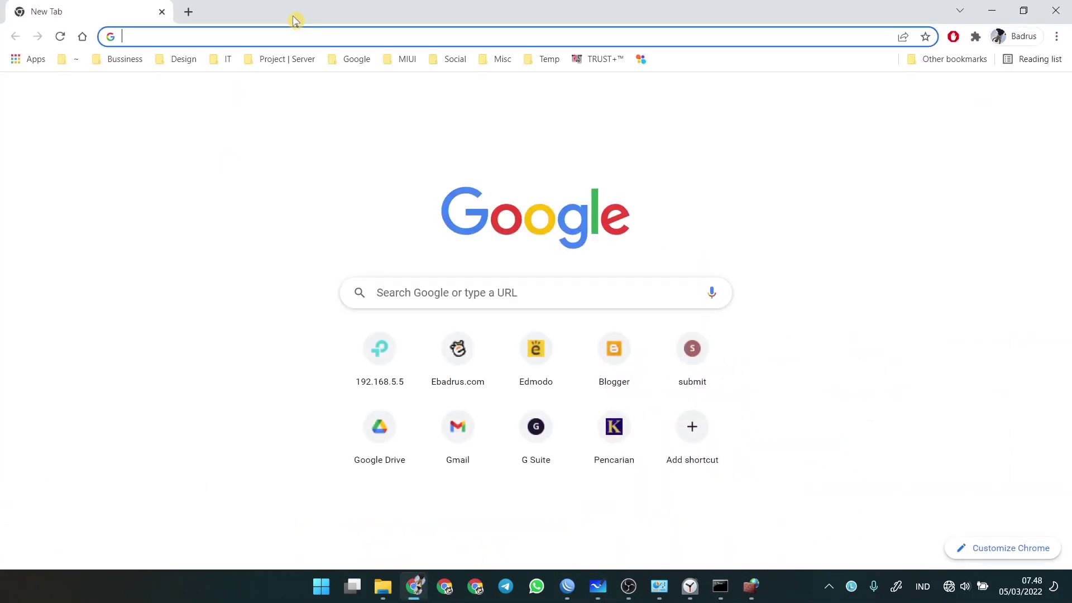
type("tplinkwifi.net")
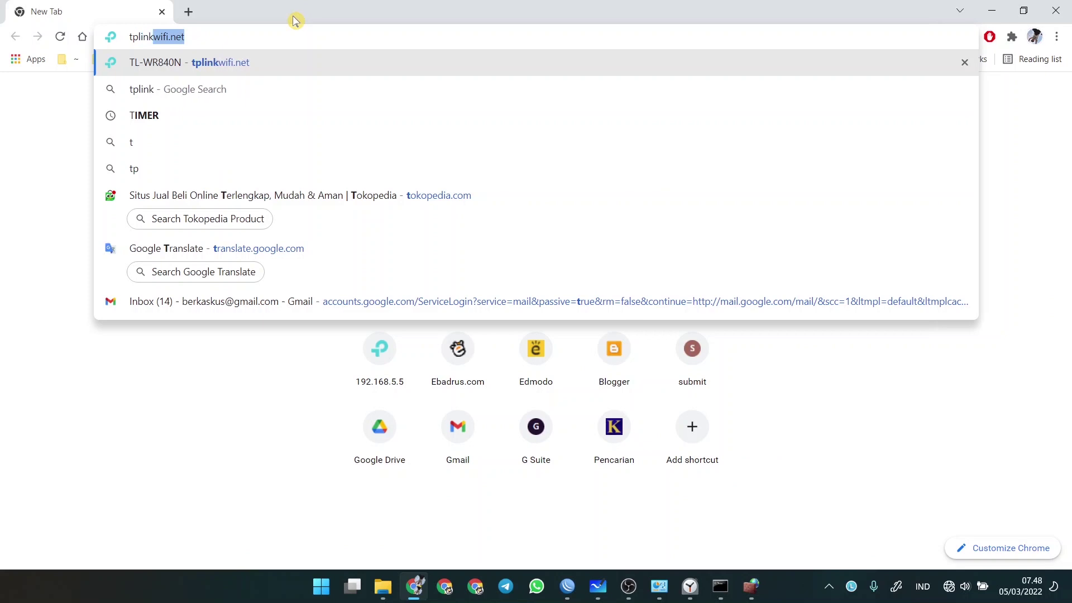
key("Return")
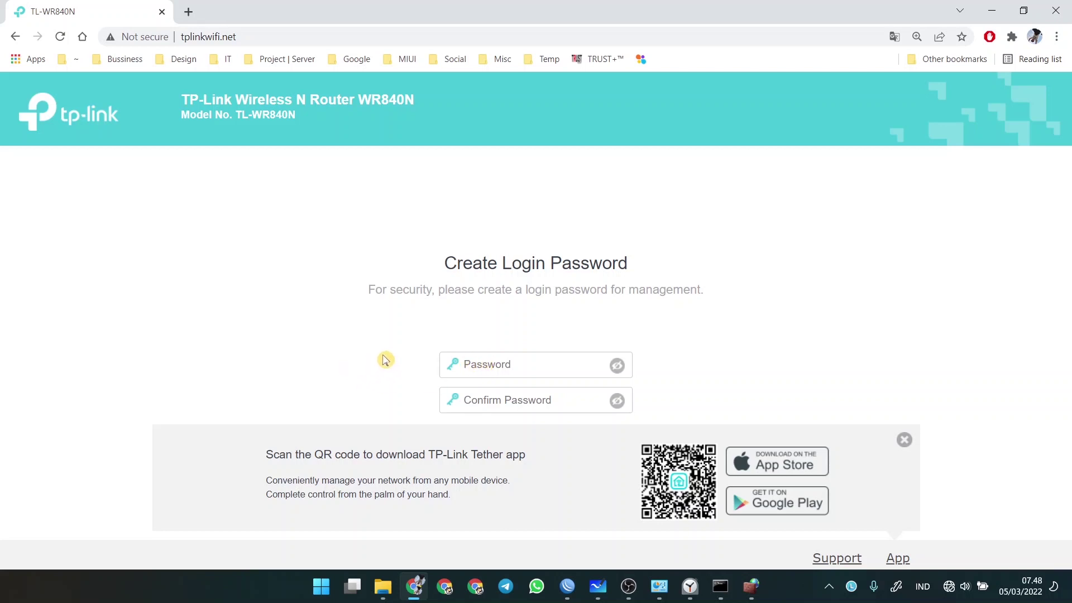
- Dismiss the Tether banner and create the router's management login password, then log in
left_click(492, 357)
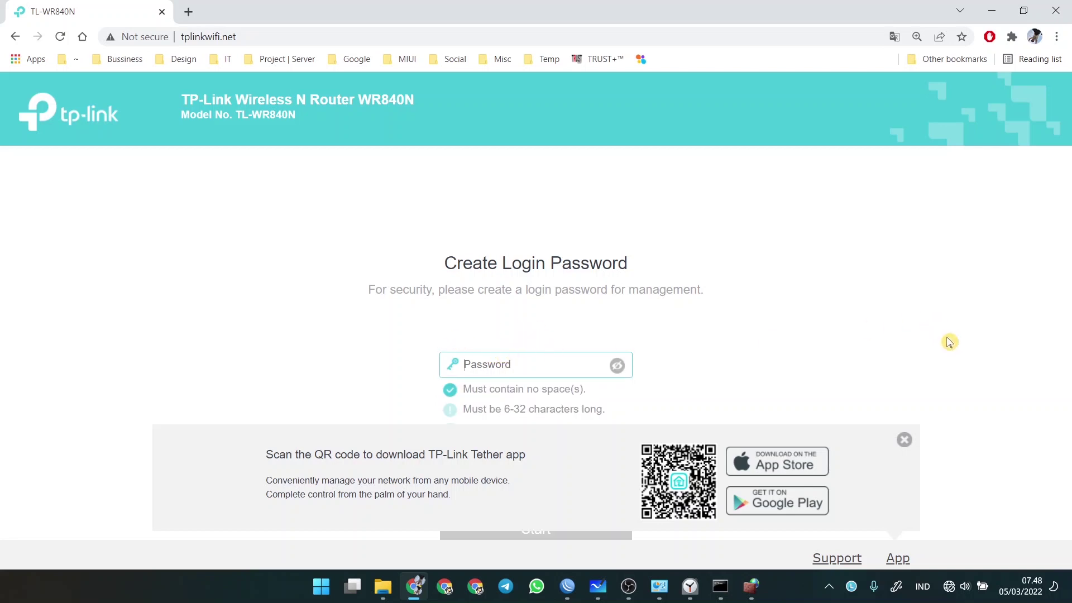
left_click(904, 439)
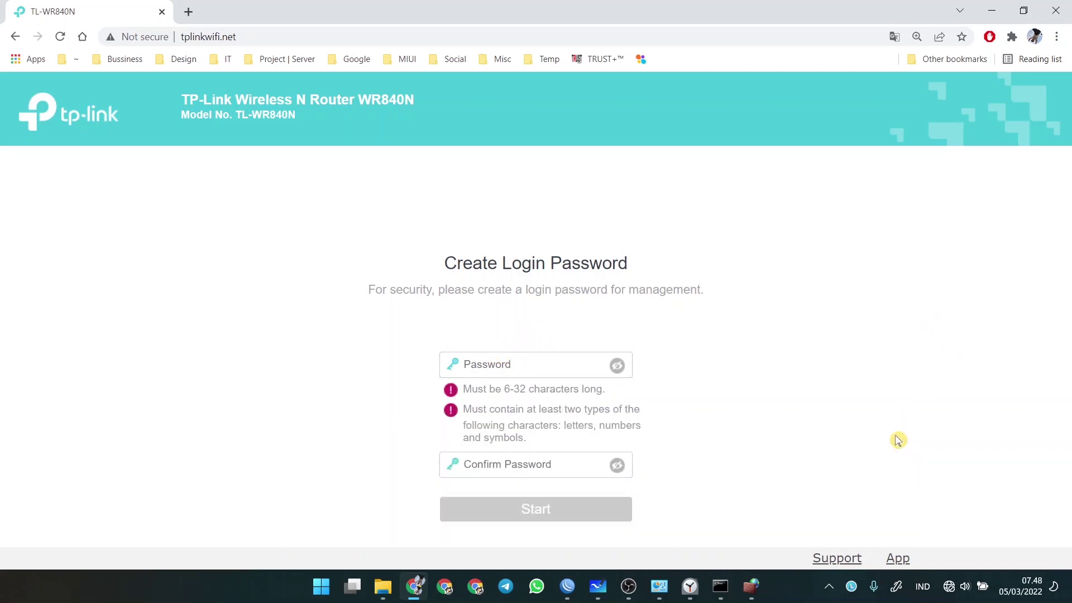
left_click(519, 366)
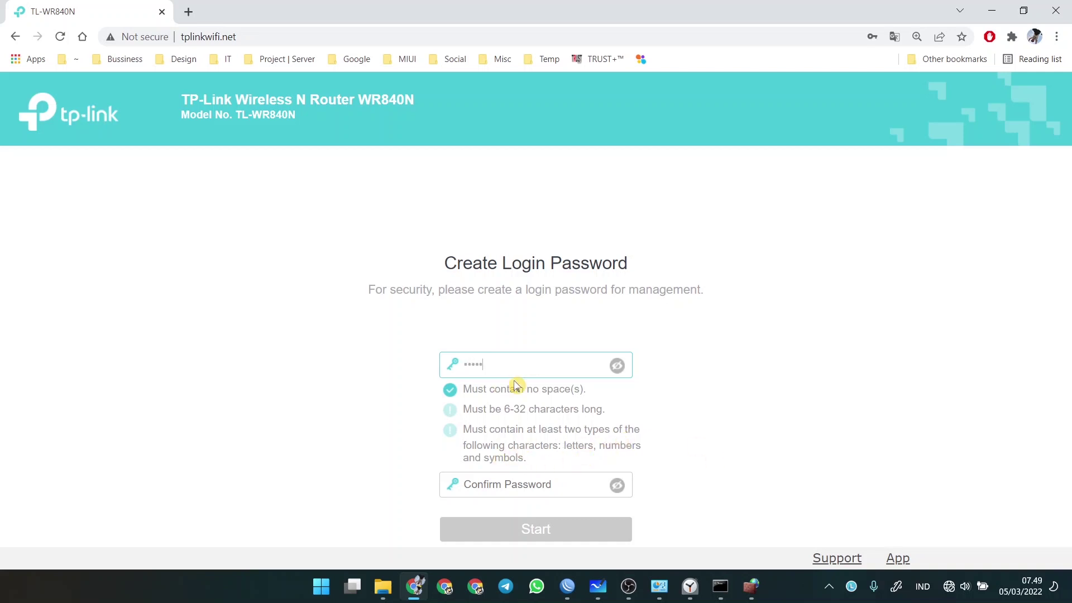
left_click(488, 484)
left_click(617, 367)
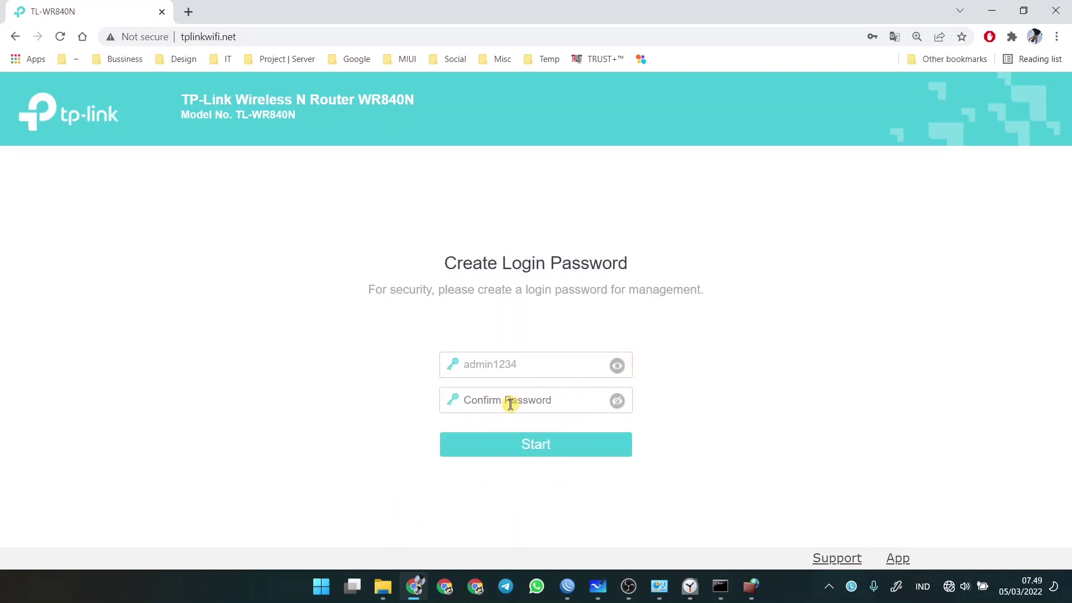
type("admin1234")
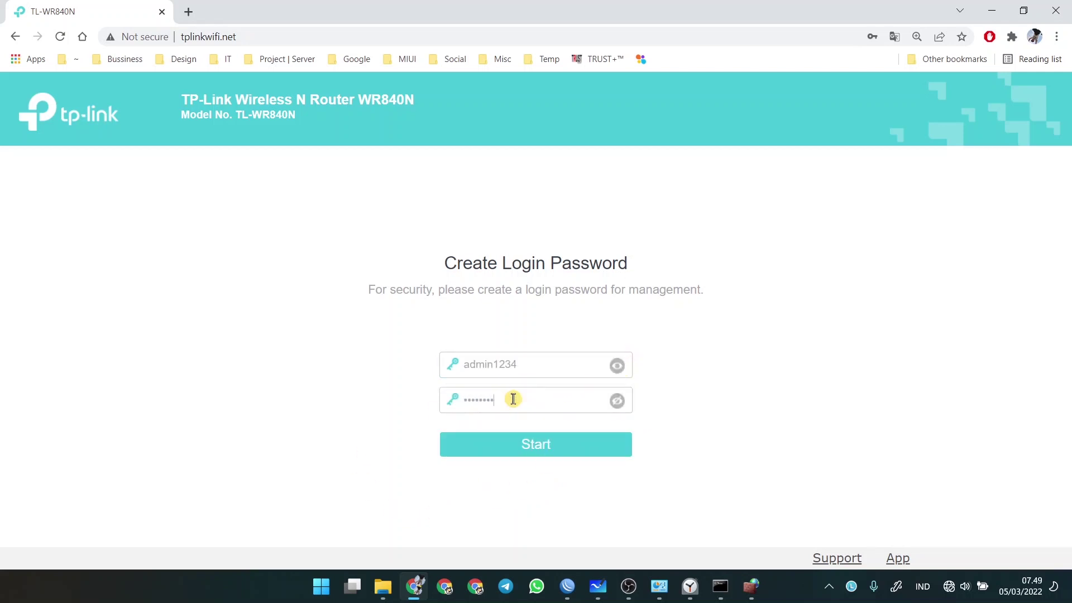
left_click(560, 444)
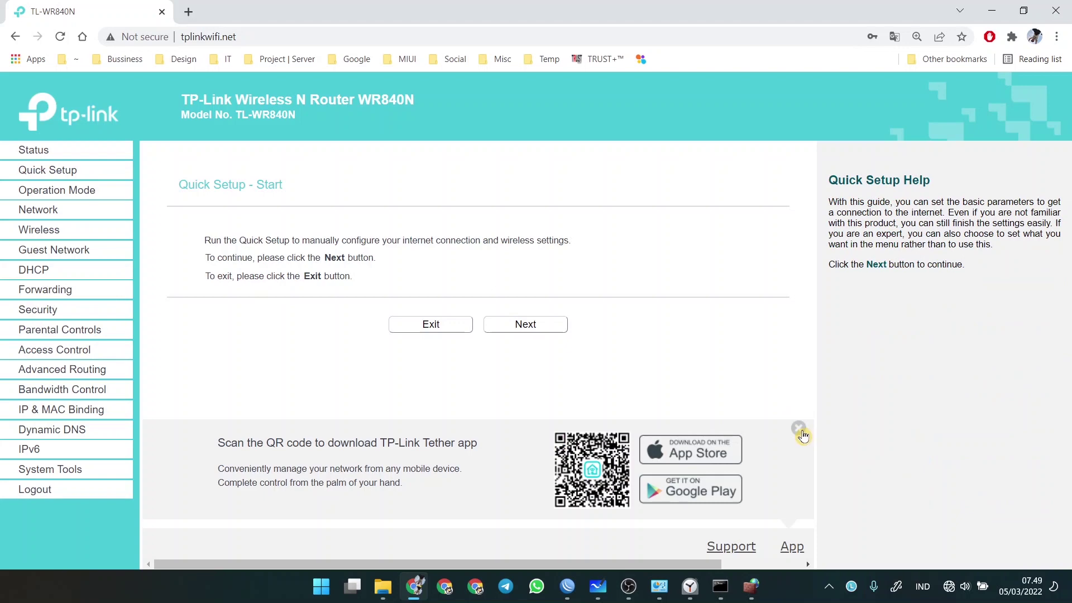
- Start Quick Setup in Wireless Router mode with Dynamic IP as the WAN connection
left_click(799, 429)
left_click(514, 324)
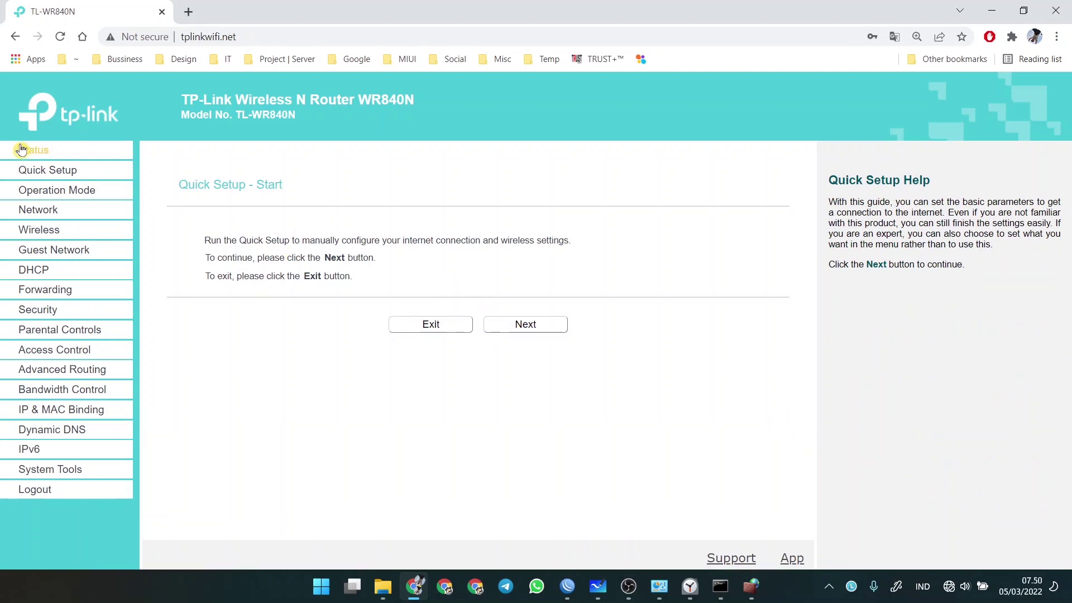
left_click(44, 213)
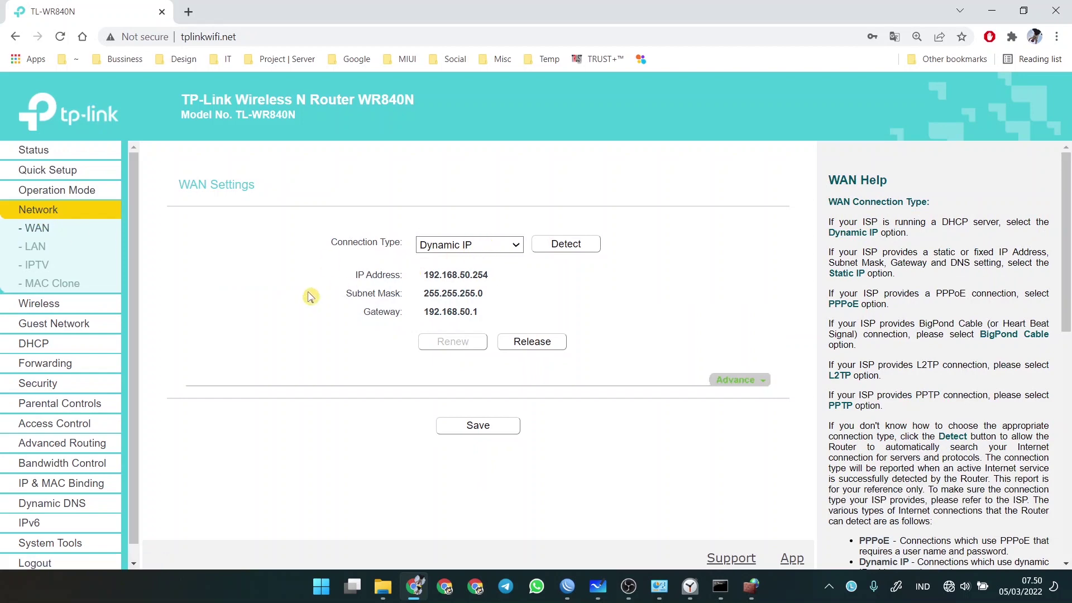
left_click(45, 170)
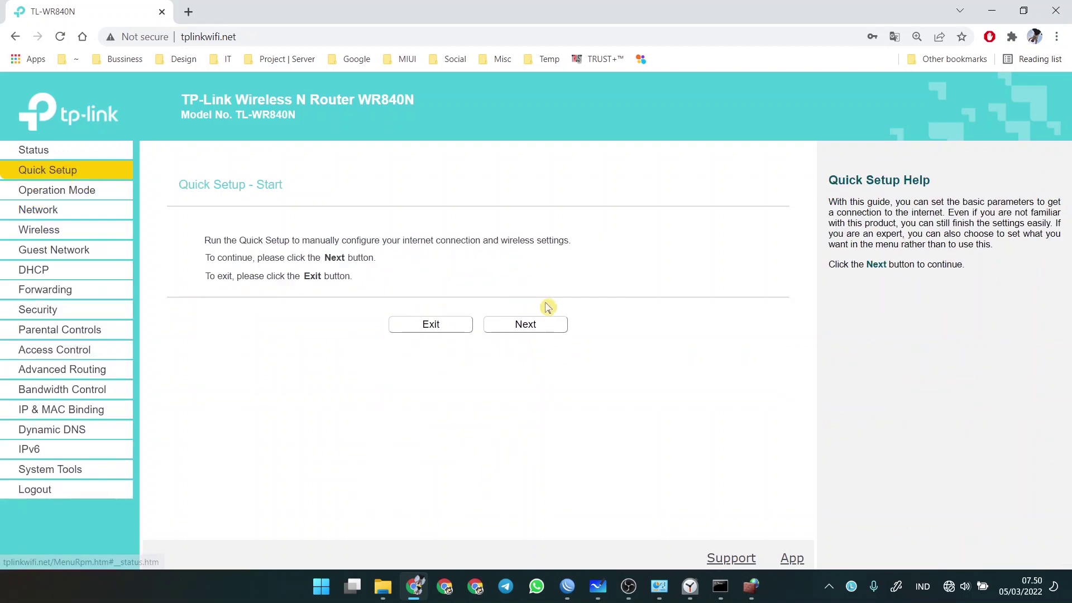
left_click(534, 329)
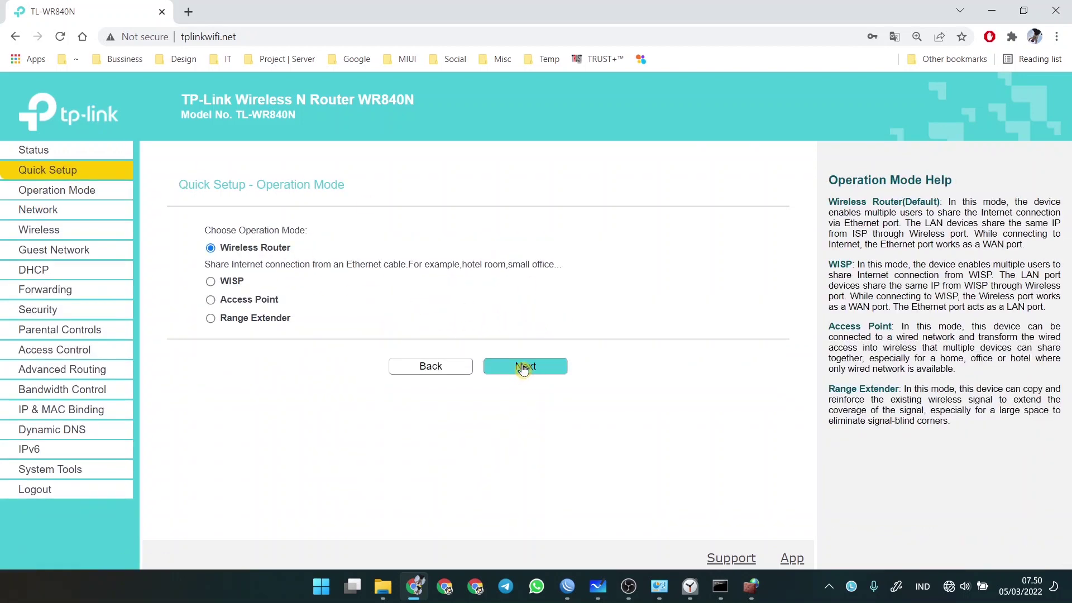
left_click(514, 368)
left_click(211, 286)
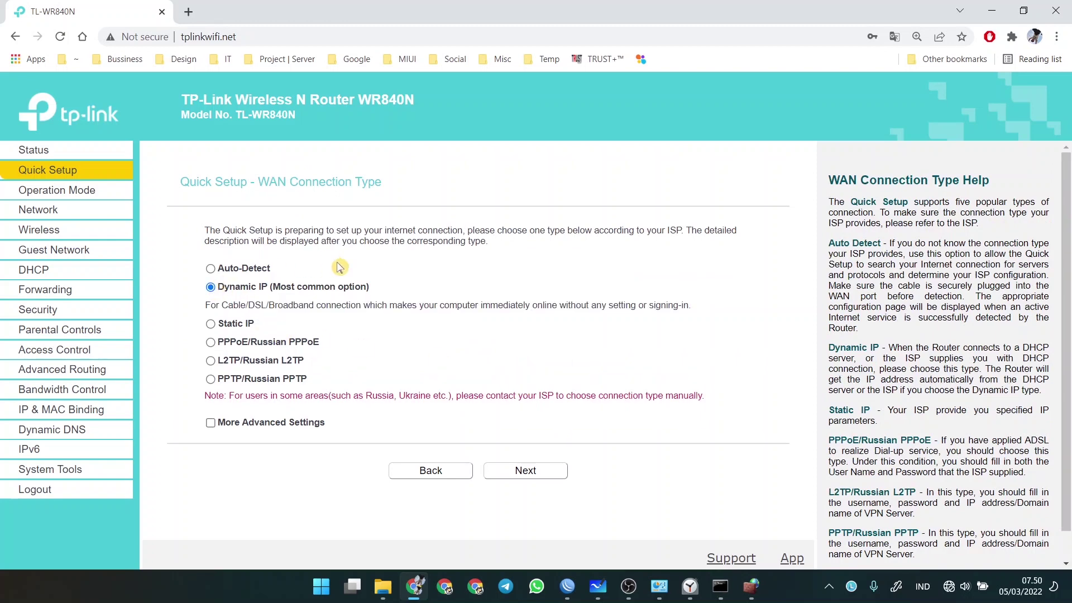
left_click(521, 476)
left_click(504, 395)
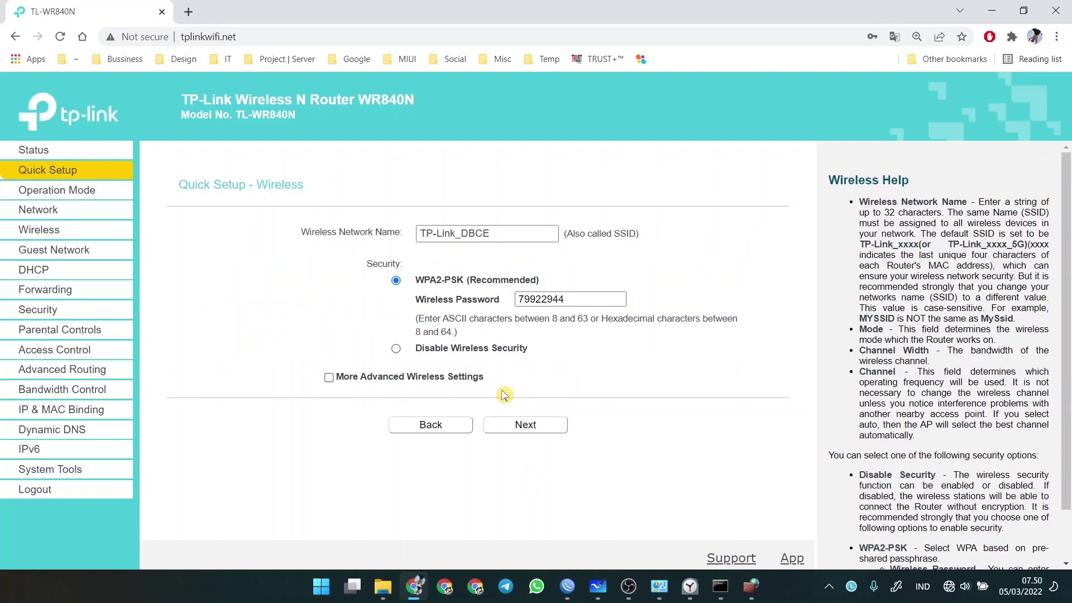
- Rename the wireless network to Premium, set a new WPA2 password, and save Quick Setup
left_click_drag(514, 233, 311, 224)
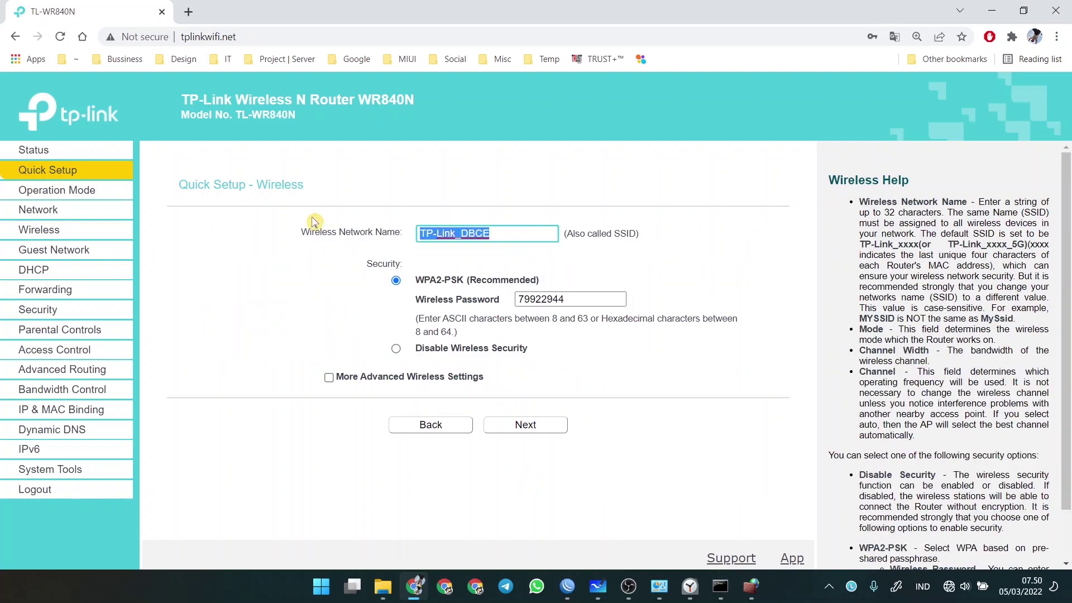
left_click(599, 588)
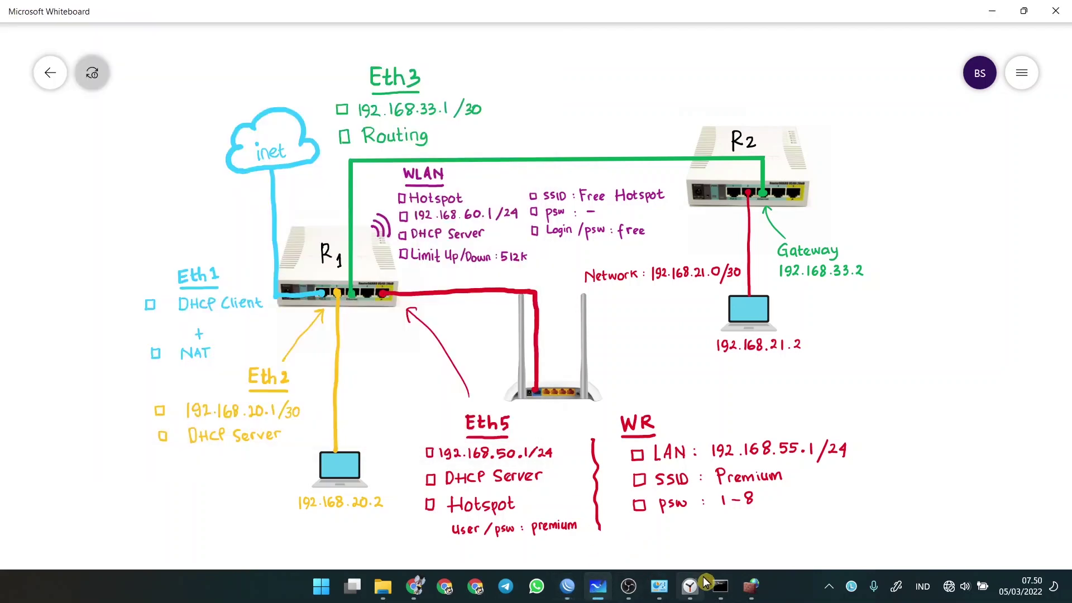
left_click(414, 587)
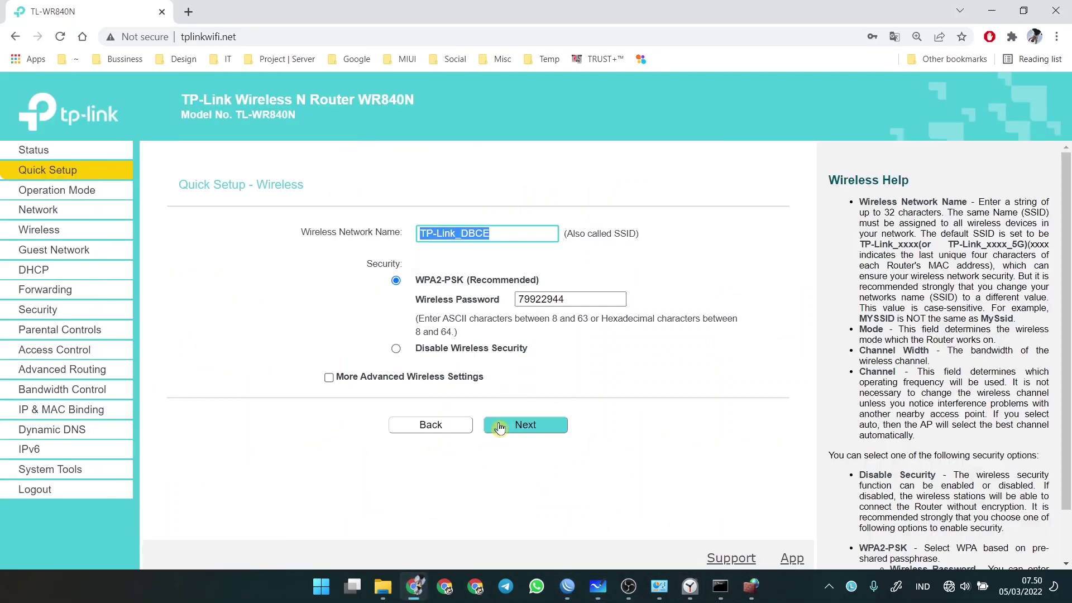
type("Premium")
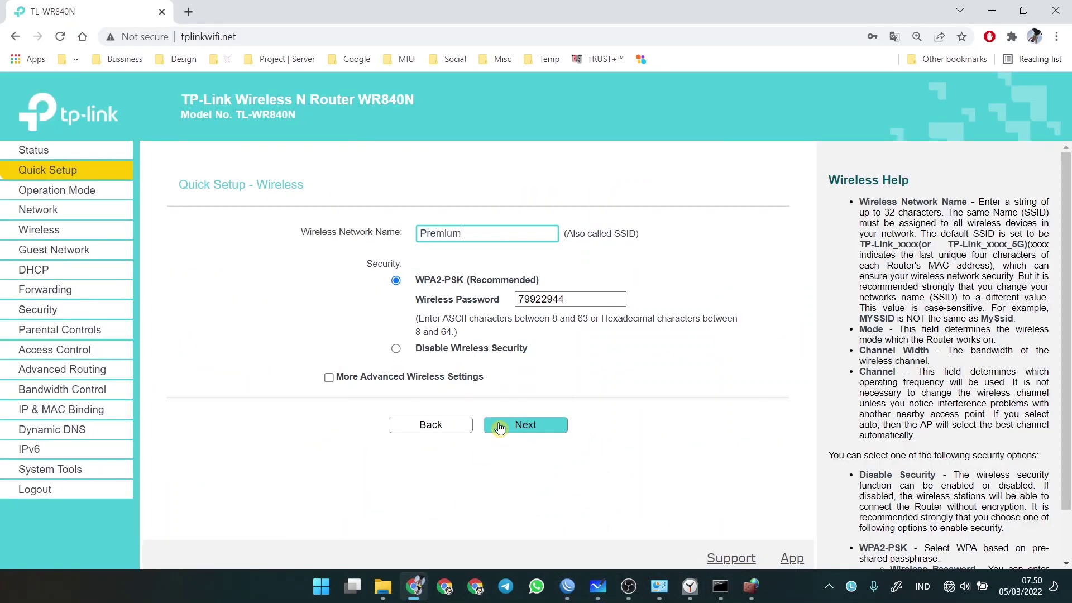
key("Tab")
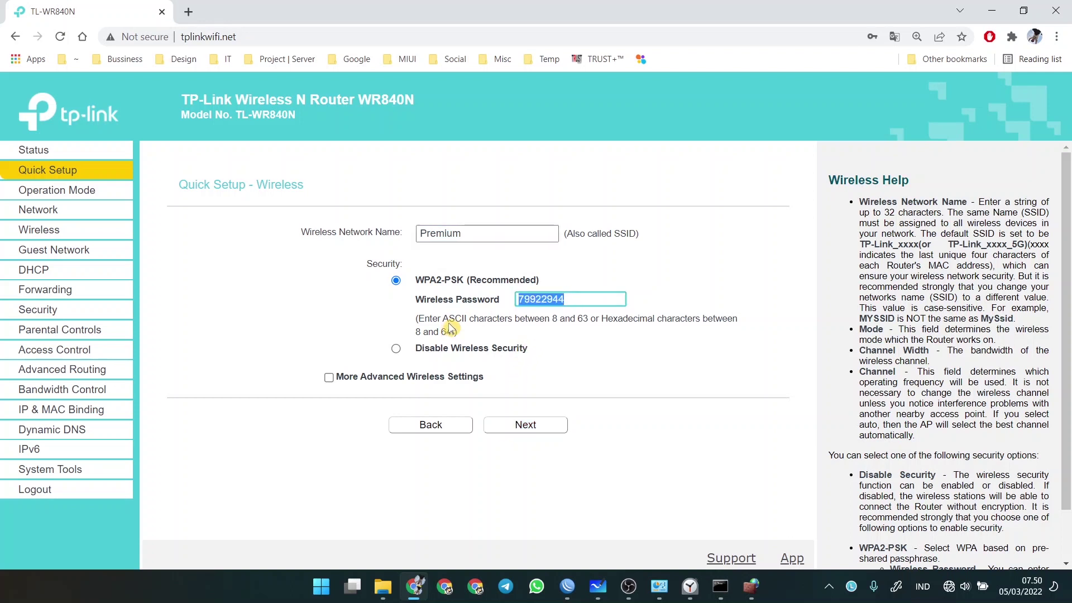
type("12345678")
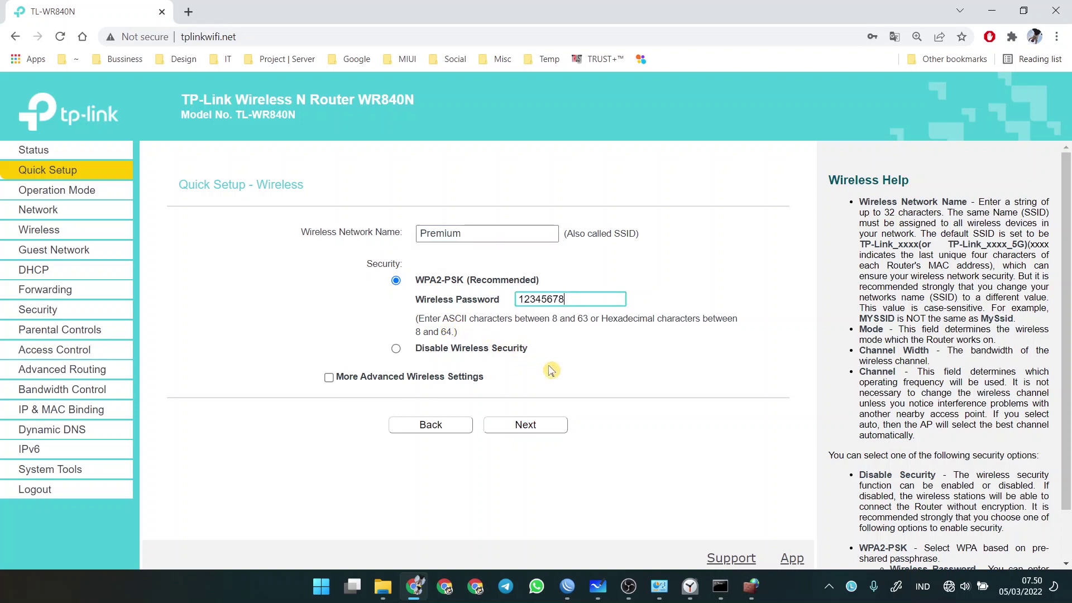
left_click(525, 423)
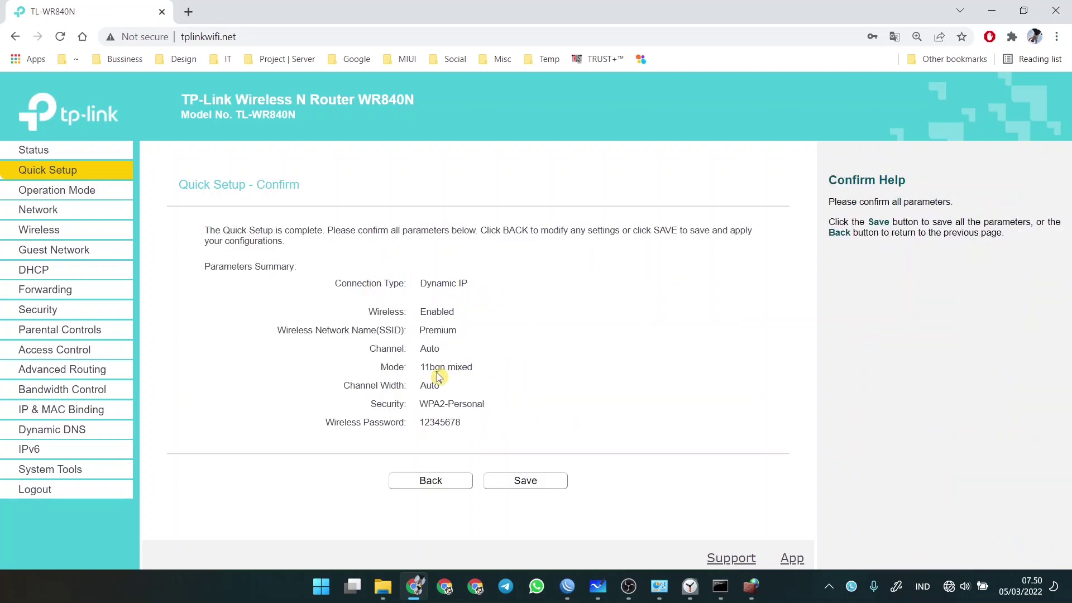
left_click(598, 586)
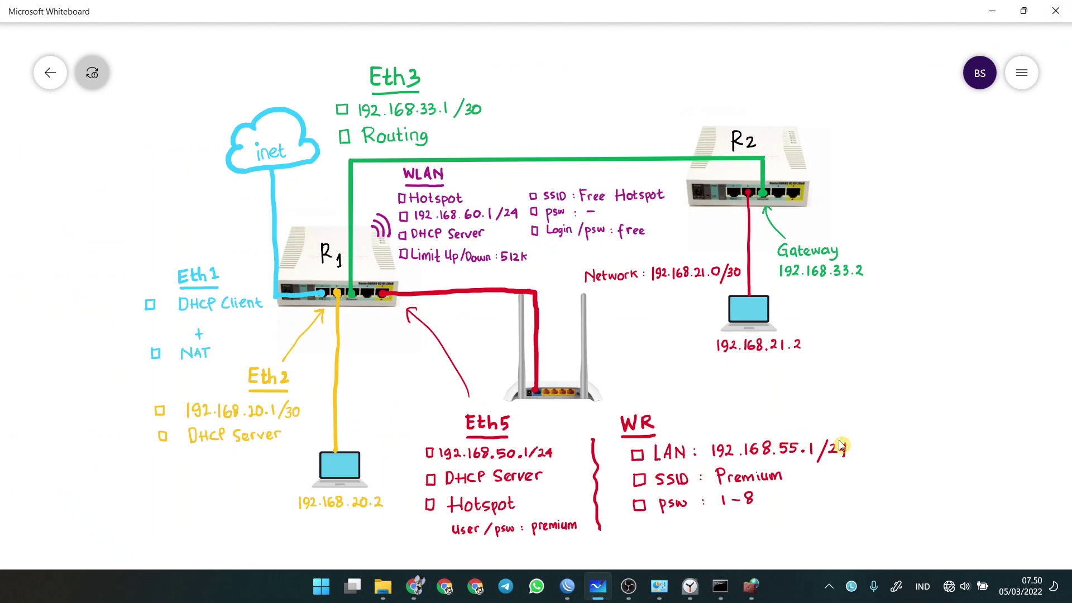
left_click(414, 586)
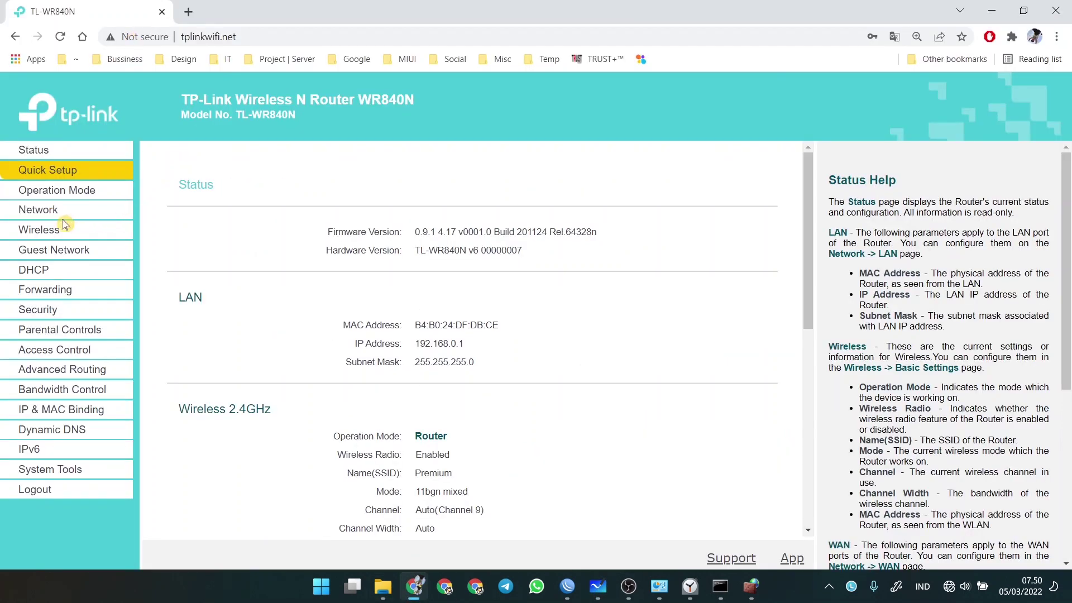
- Change the LAN IP address to 192.168.55.1, save, and confirm the reboot
left_click(35, 210)
left_click(54, 249)
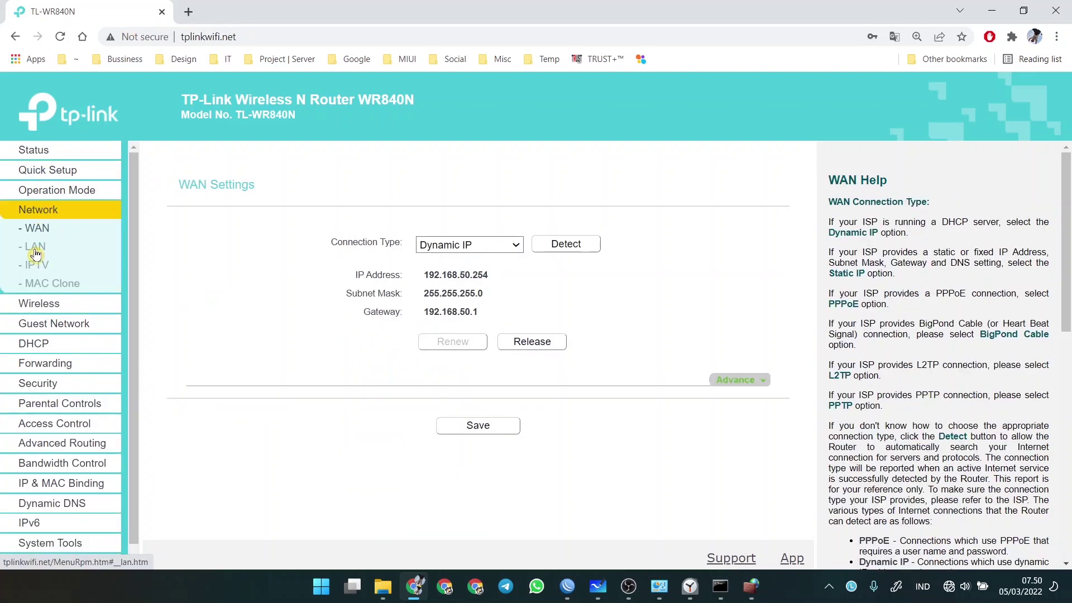
left_click(480, 262)
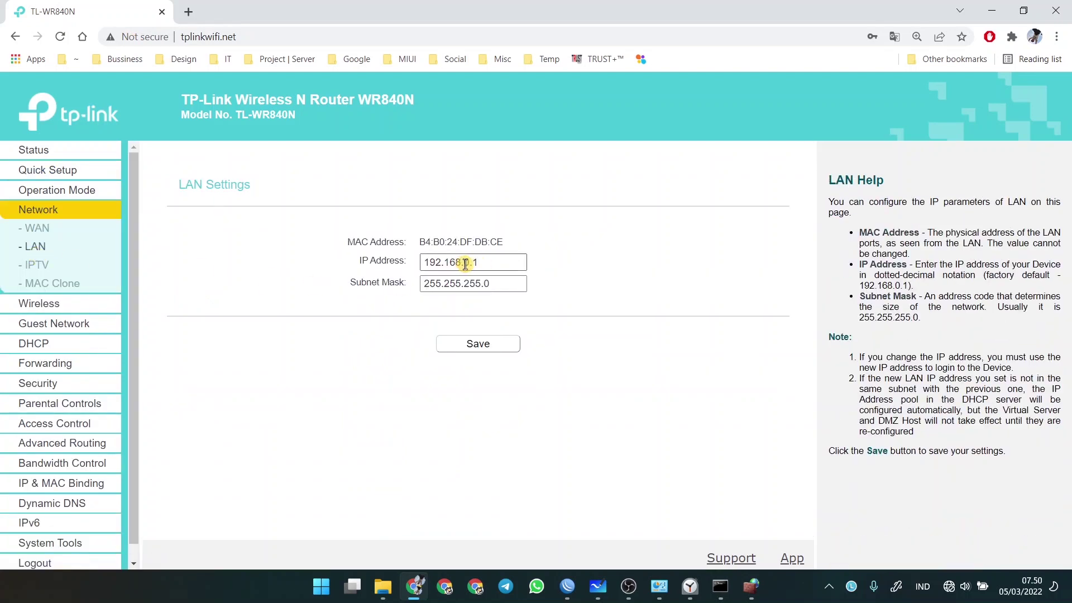
left_click_drag(464, 263, 545, 266)
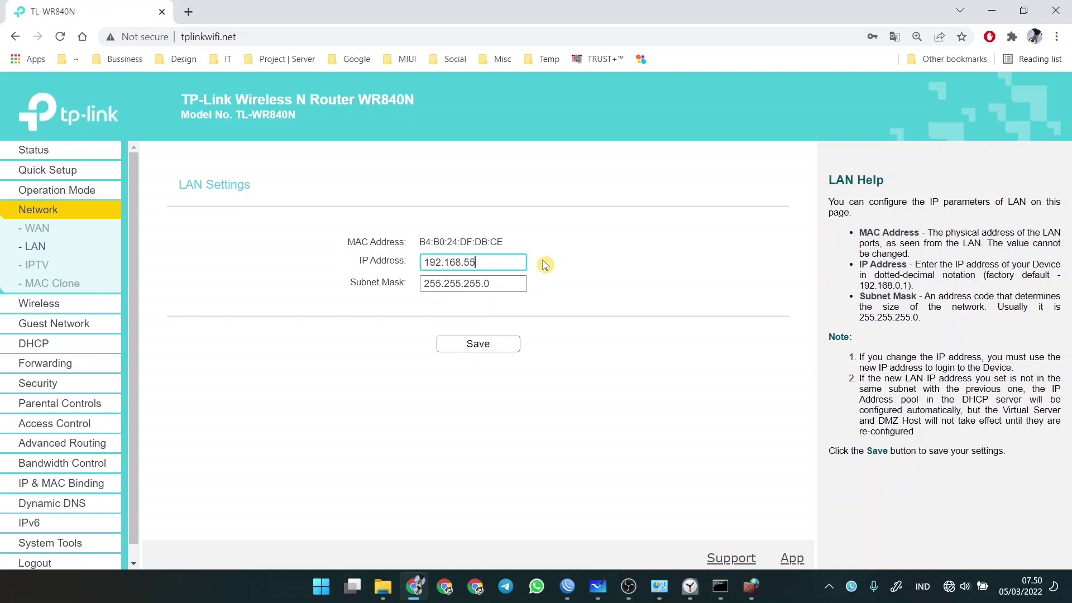
type("55.1")
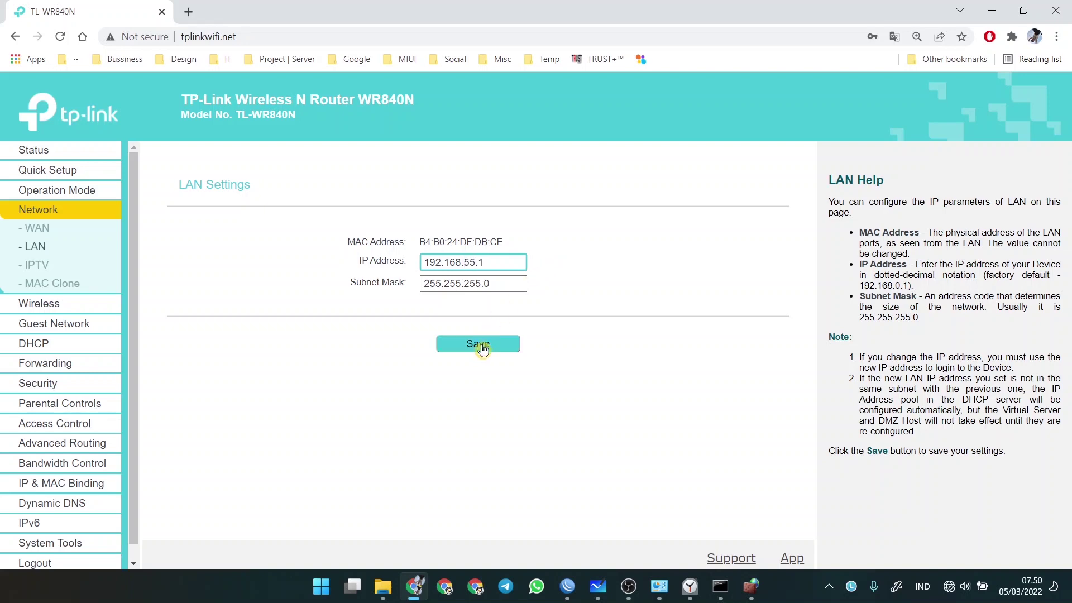
left_click(481, 345)
left_click(604, 129)
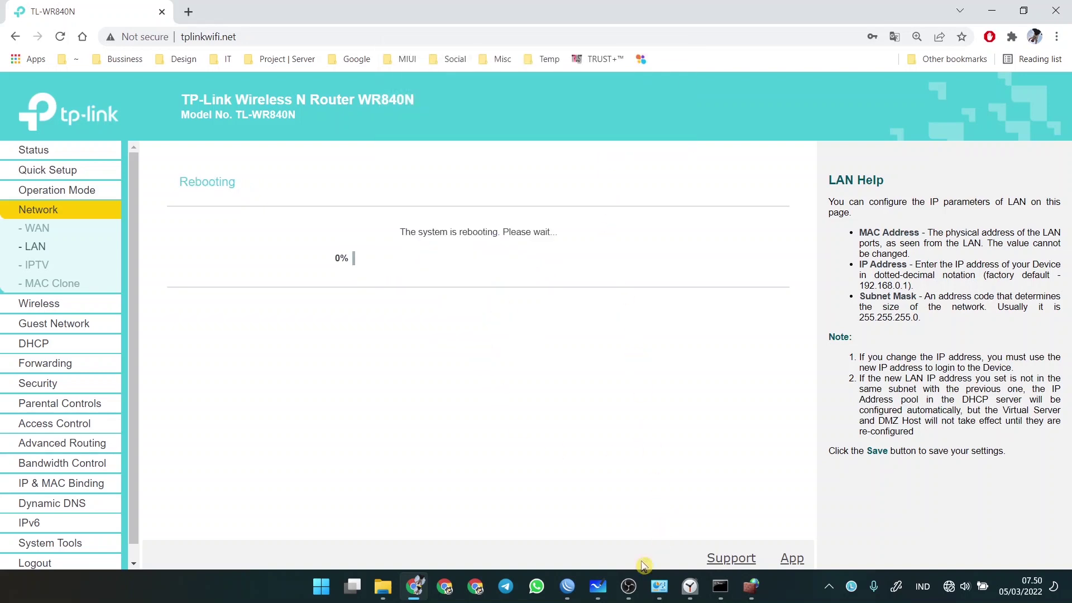
- Recheck the whiteboard network diagram and bring WinBox forward
left_click(598, 586)
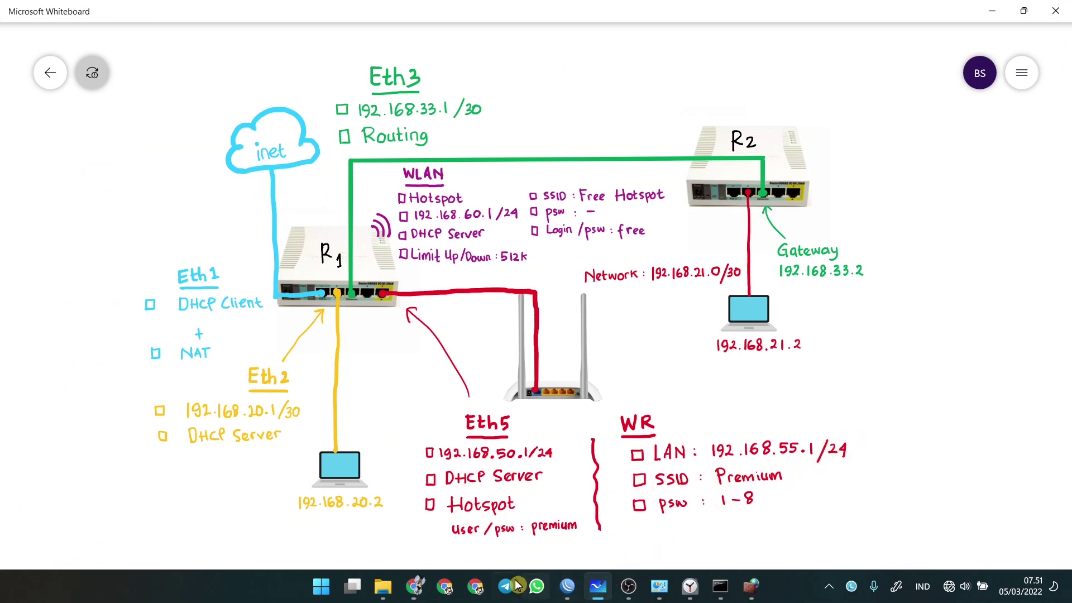
left_click(415, 587)
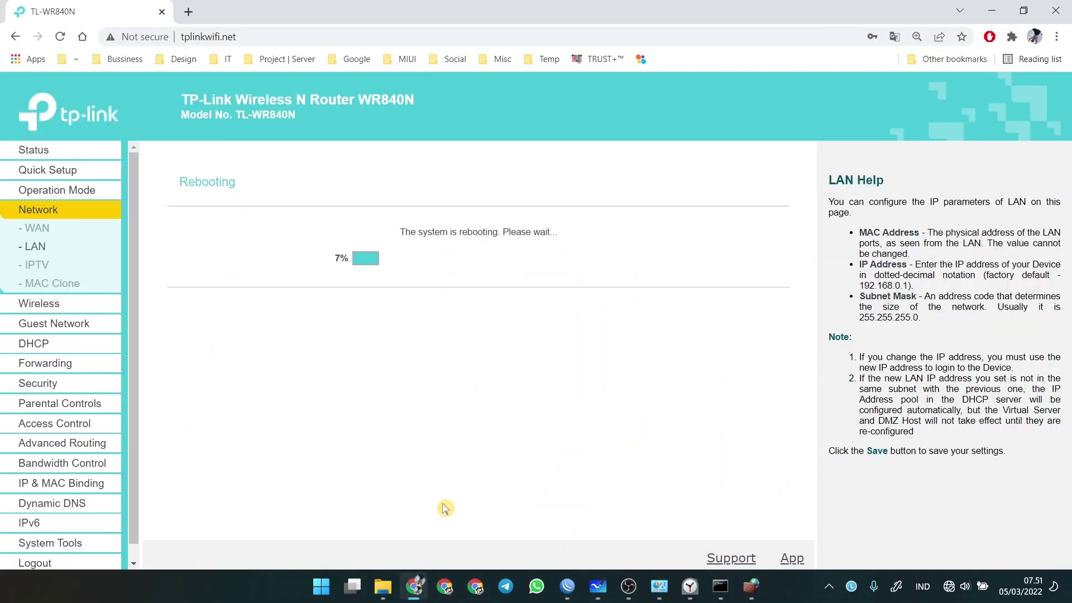
left_click(567, 586)
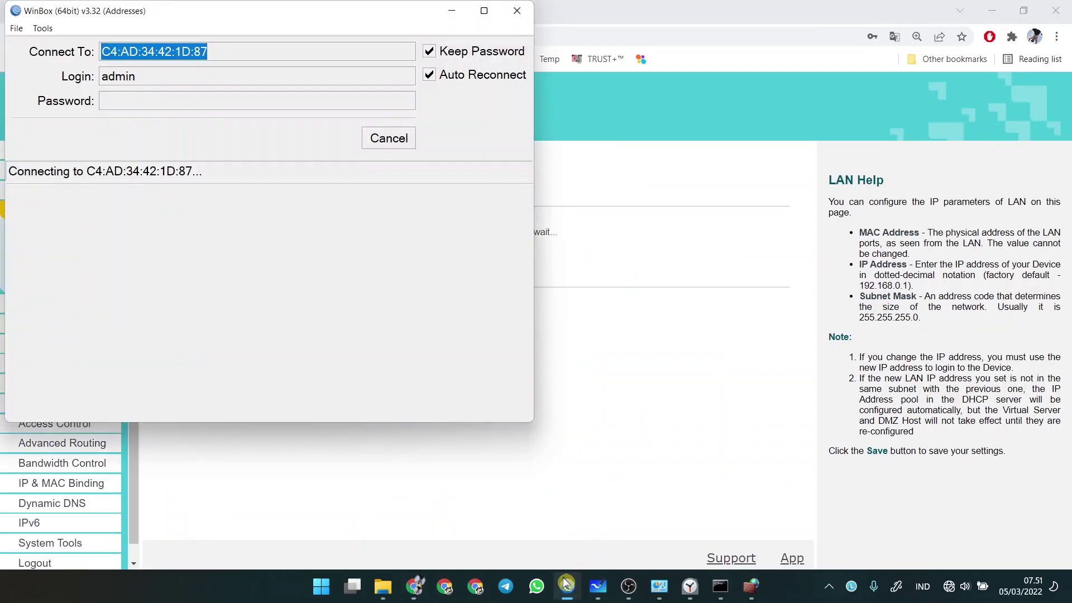
- Review R1 and its ports on the whiteboard diagram, then maximize the WinBox window
left_click(598, 587)
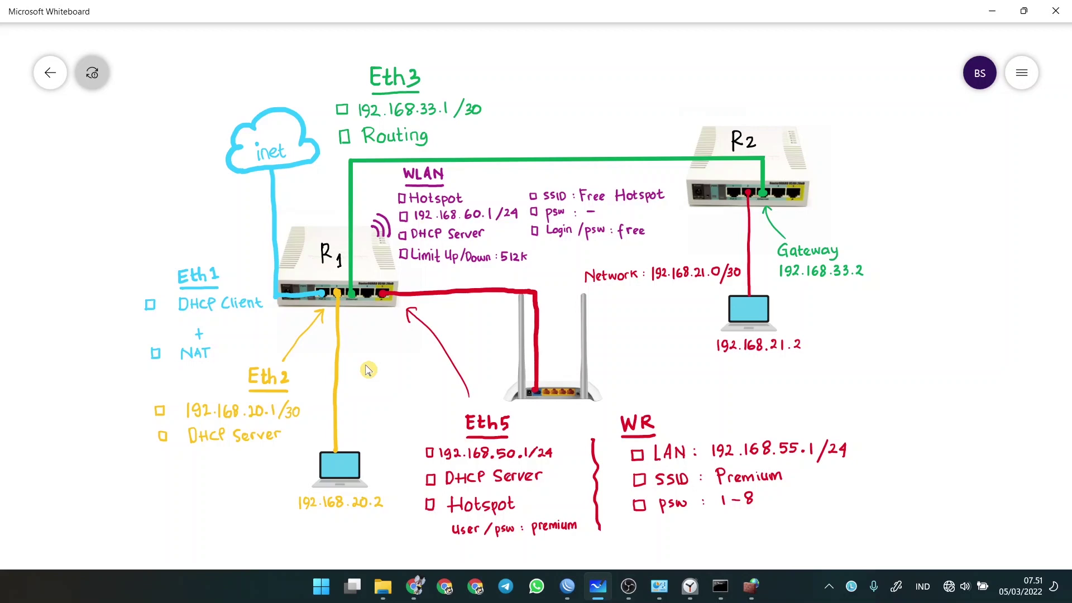
left_click(417, 588)
left_click(418, 588)
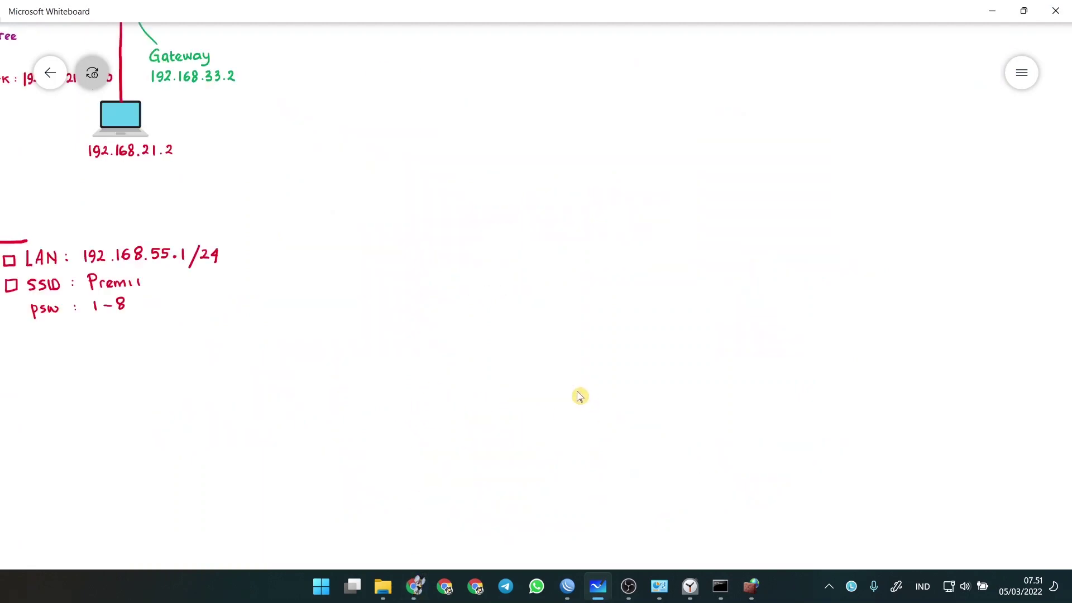
left_click_drag(305, 221, 682, 378)
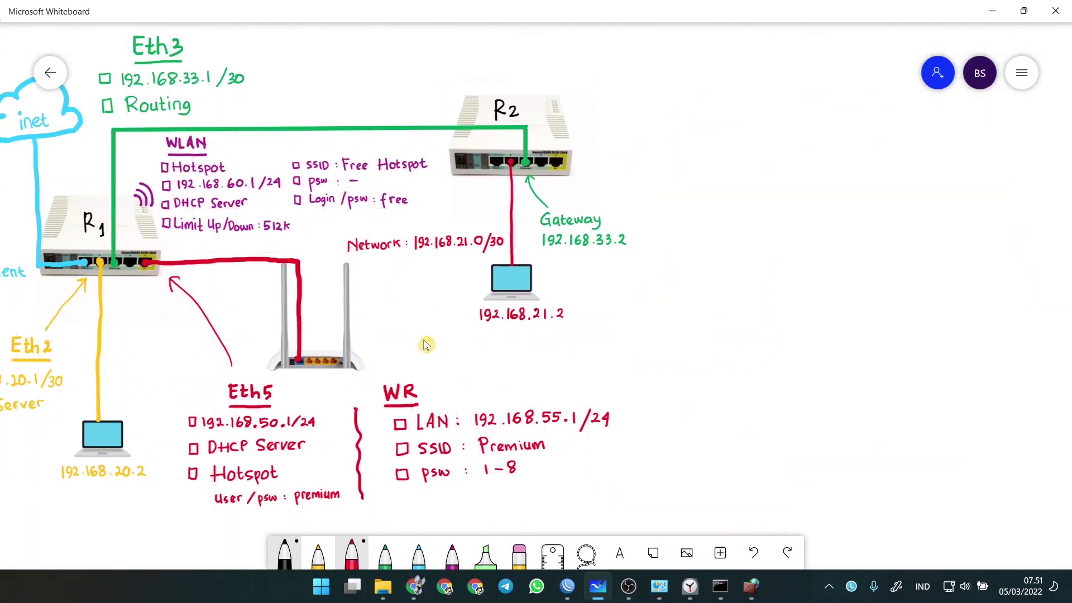
left_click_drag(426, 342, 657, 351)
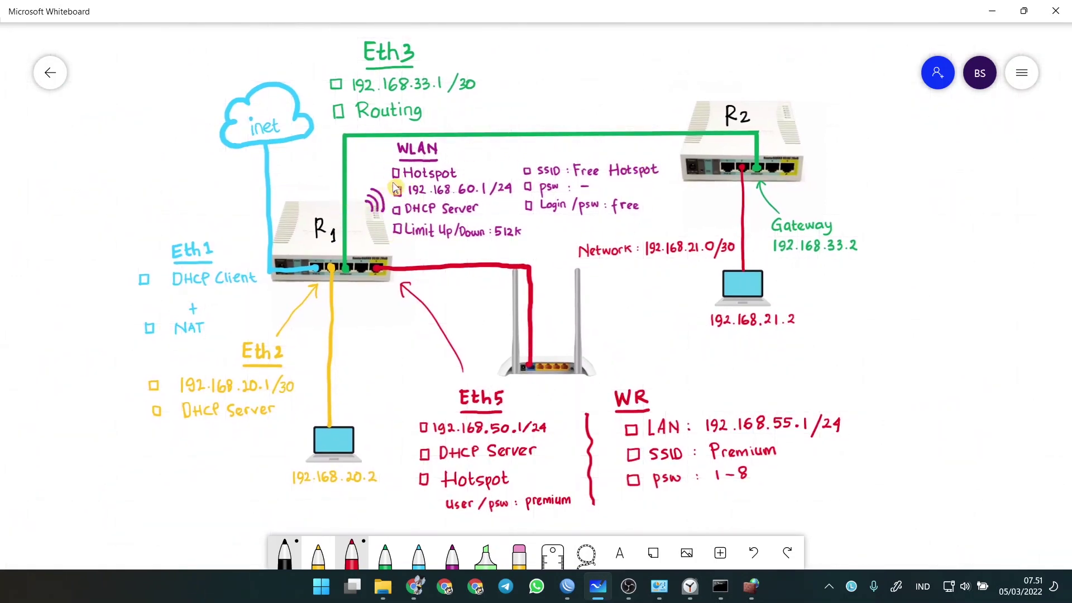
left_click(569, 586)
left_click(687, 57)
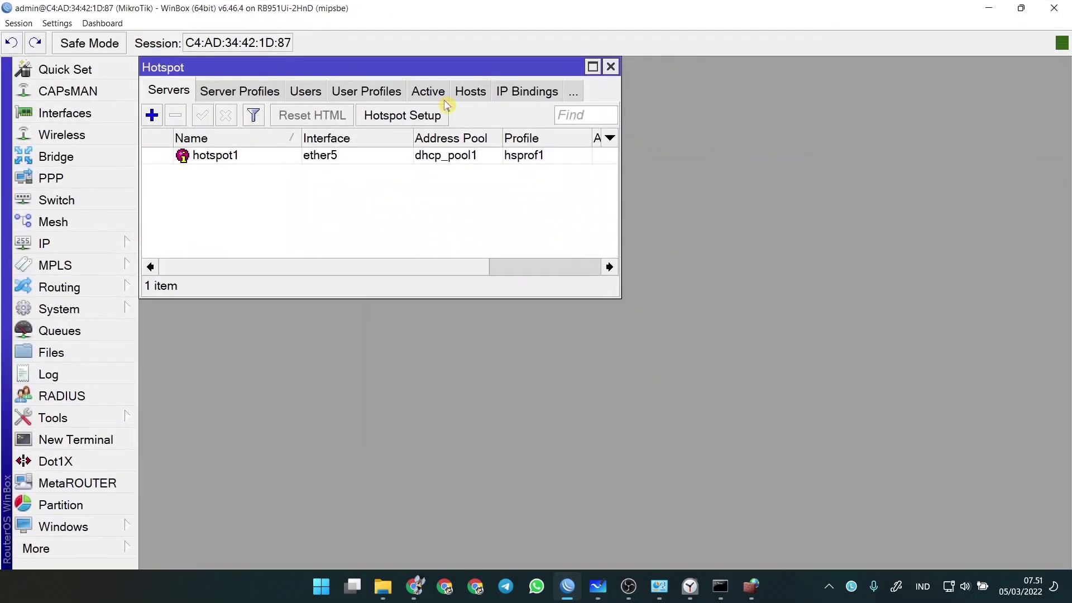
- Close the hotspot, DHCP, address and route lists, then enable wlan1 under Wireless
left_click(611, 67)
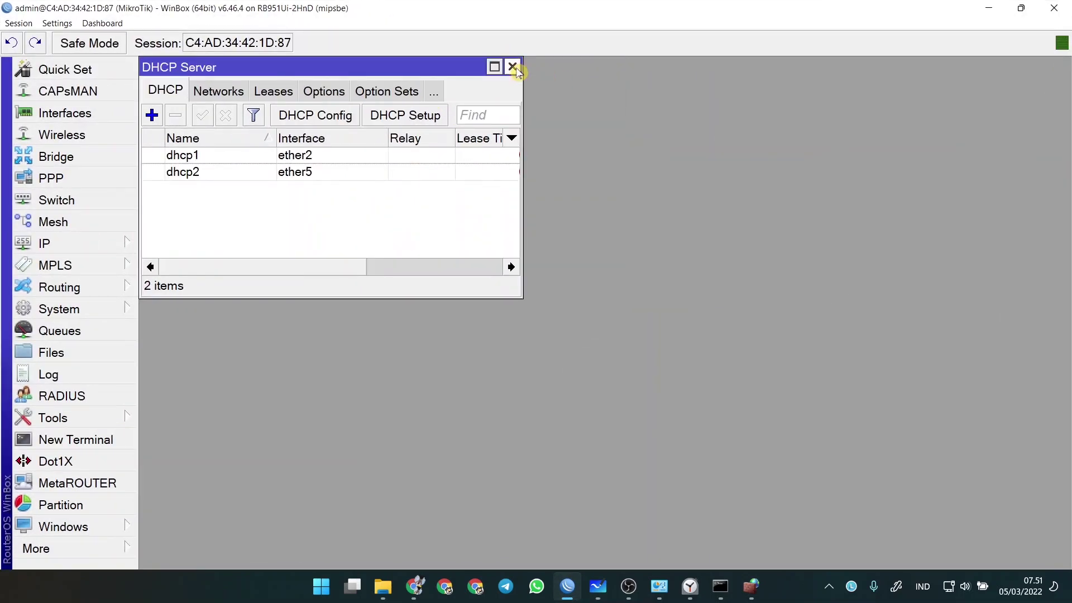
left_click(512, 67)
left_click(411, 67)
left_click(416, 67)
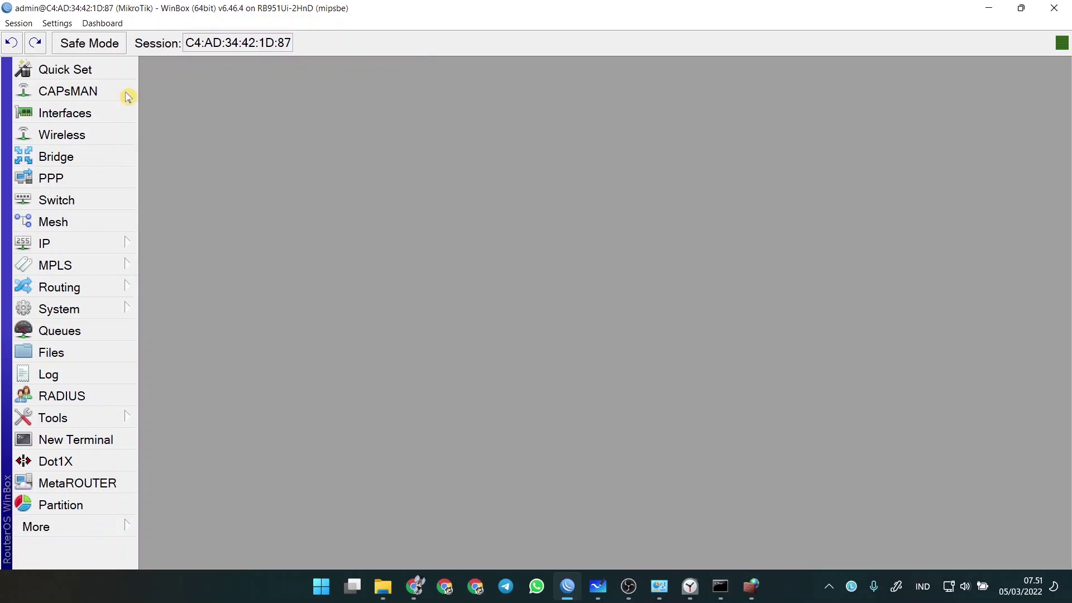
left_click(60, 136)
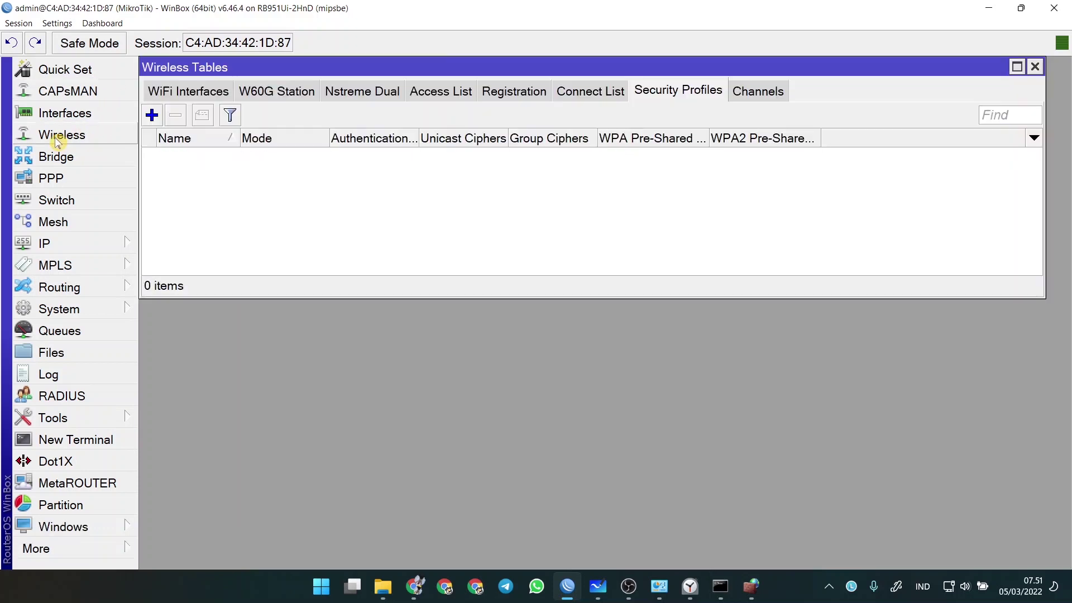
left_click(183, 93)
left_click(224, 158)
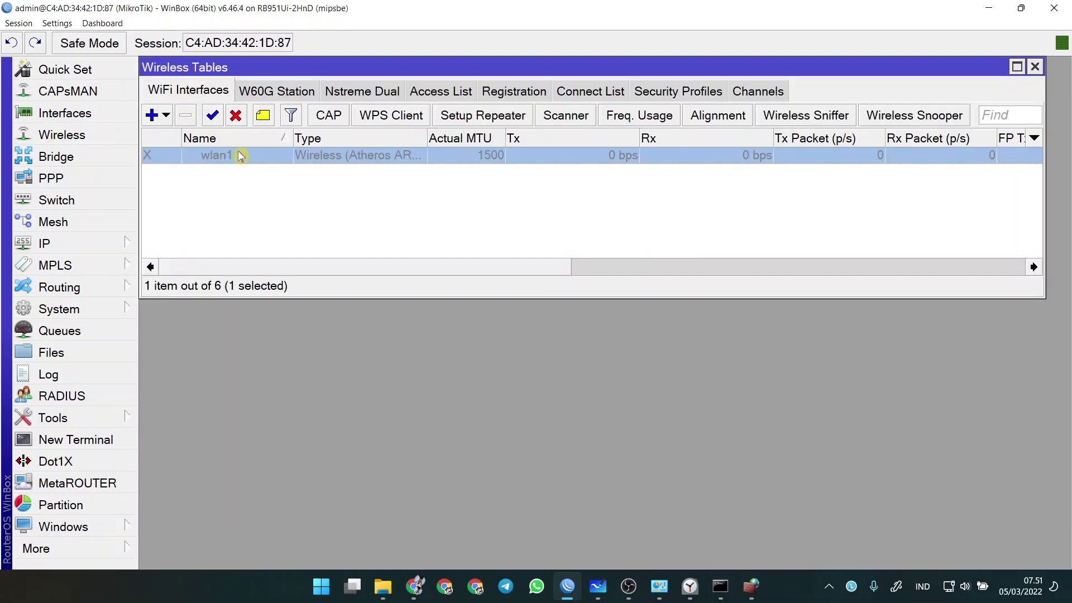
left_click(214, 116)
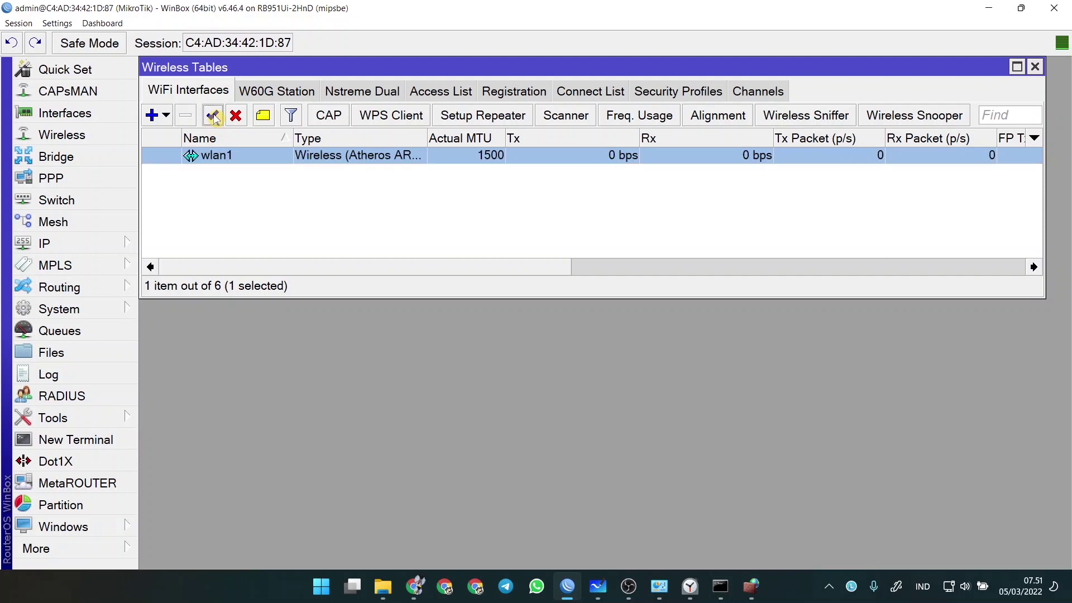
- Set wlan1 to ap bridge mode with SSID Free Hotspot and save it
double_click(274, 158)
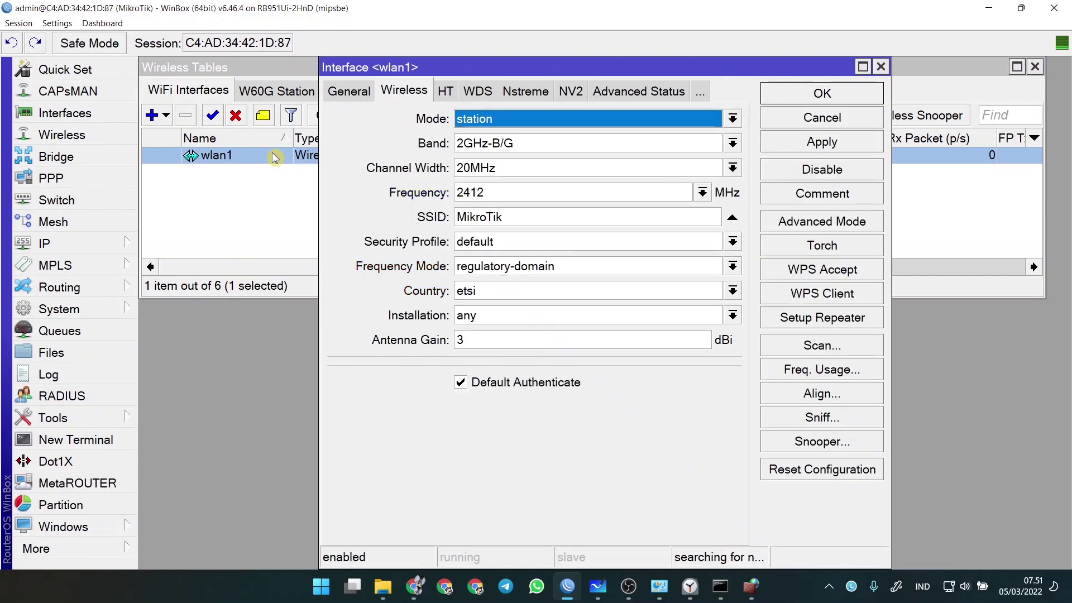
left_click(479, 118)
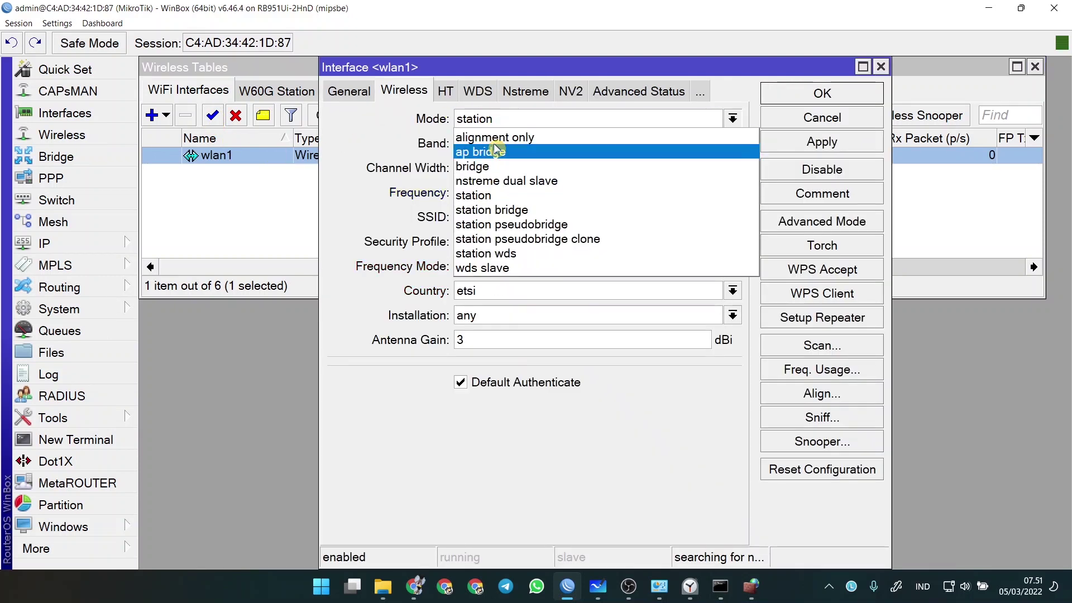
left_click(501, 149)
left_click_drag(521, 216, 456, 218)
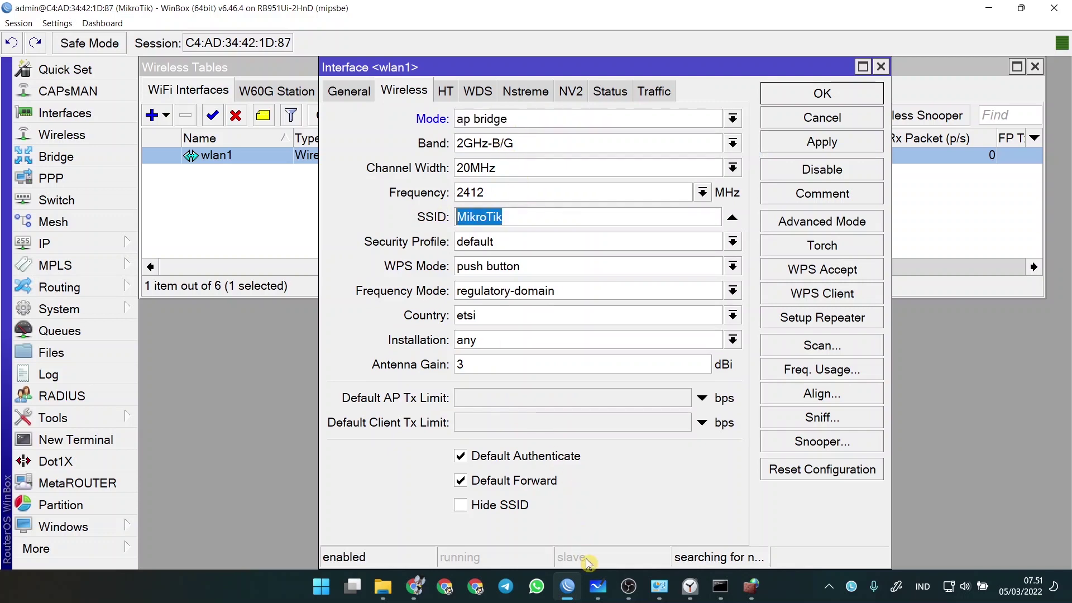
left_click(598, 592)
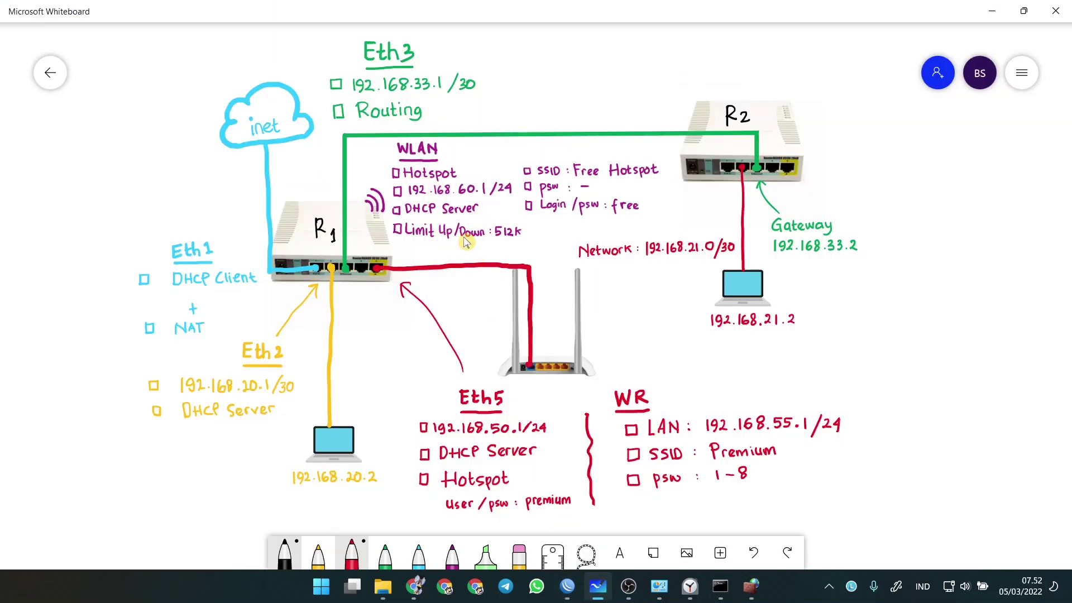
left_click(566, 585)
left_click_drag(514, 216, 406, 218)
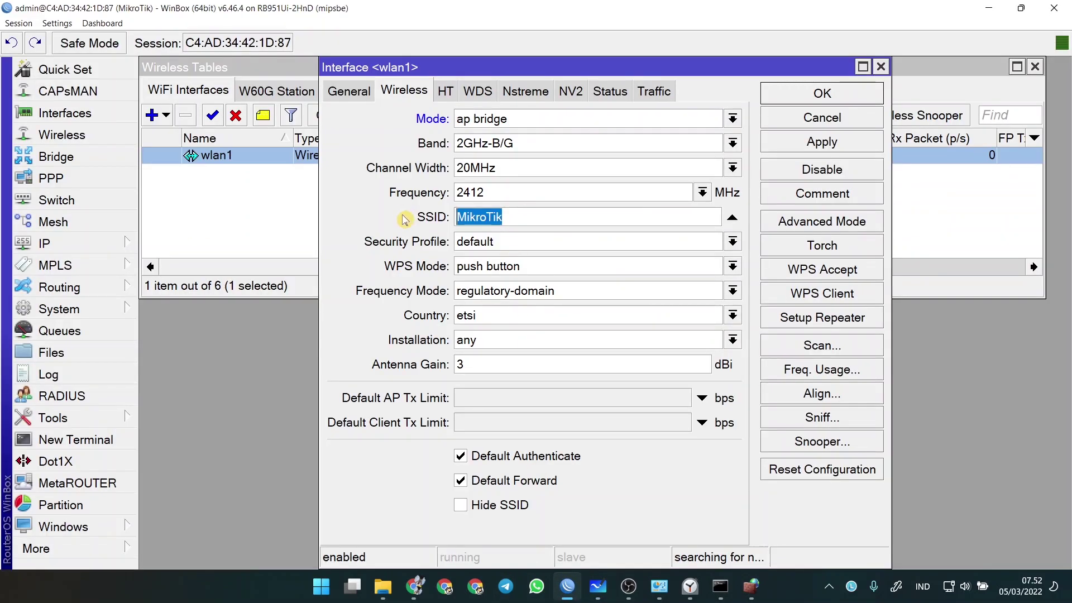
type("Free Hotspot")
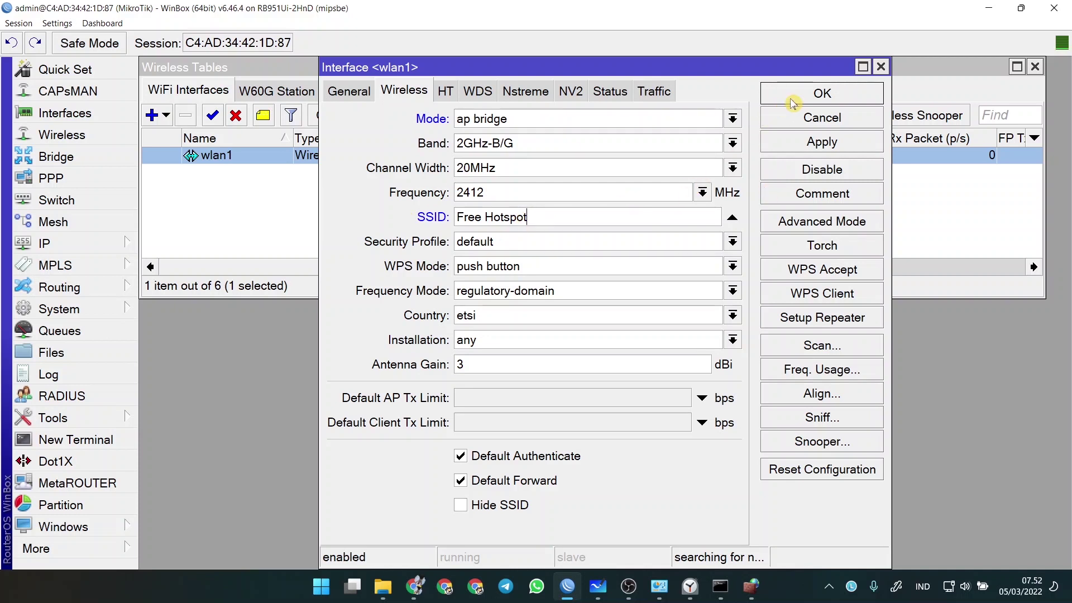
left_click(808, 94)
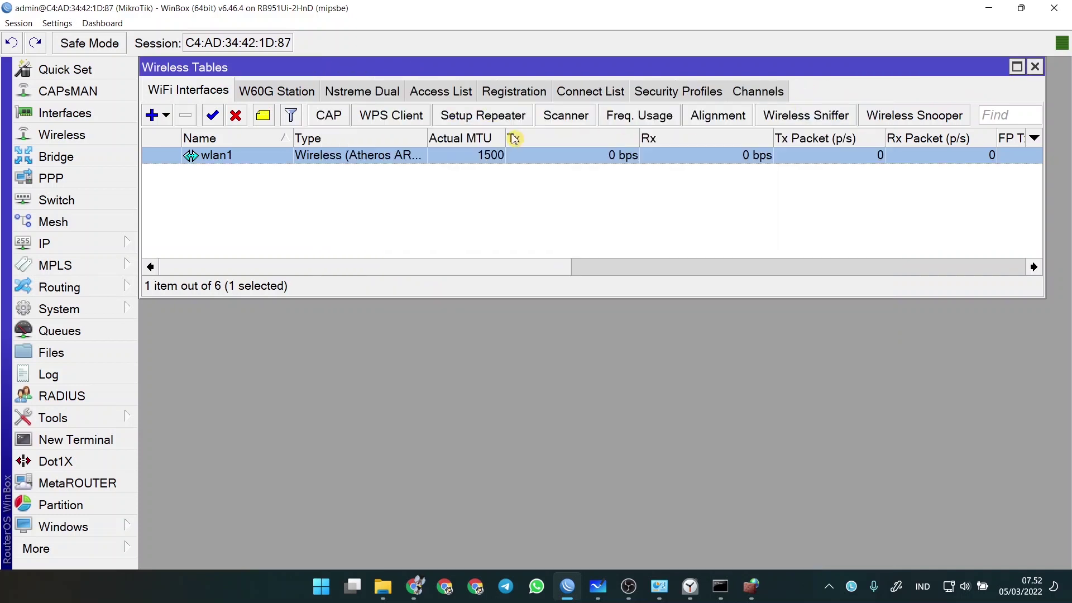
left_click(598, 586)
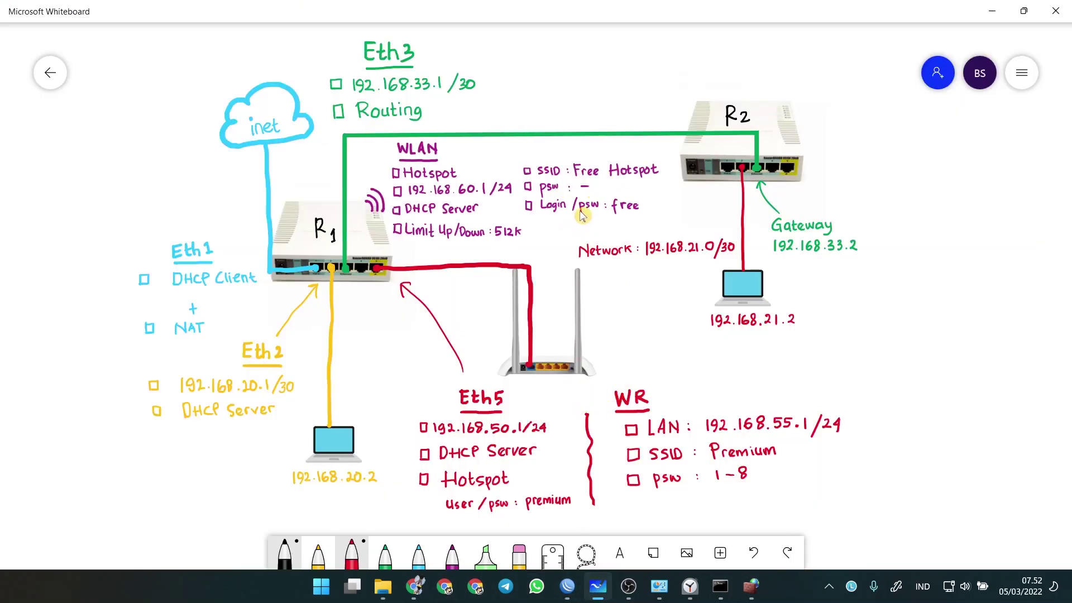
left_click(598, 589)
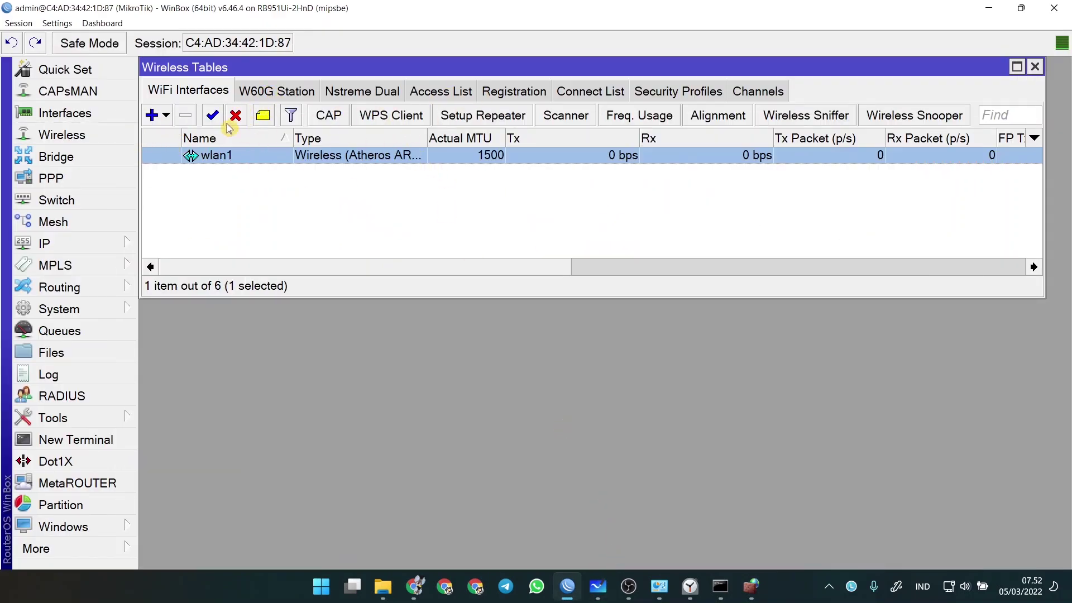
- Try dynamic keys with WPA2 PSK on the default security profile, close it unsaved, and consult the whiteboard
left_click(660, 93)
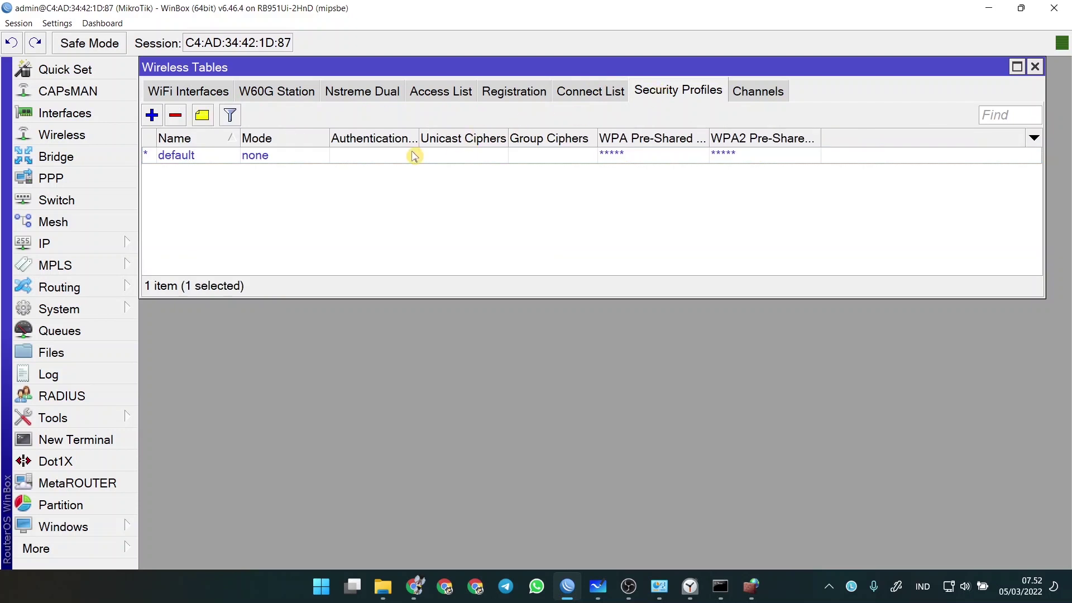
double_click(413, 155)
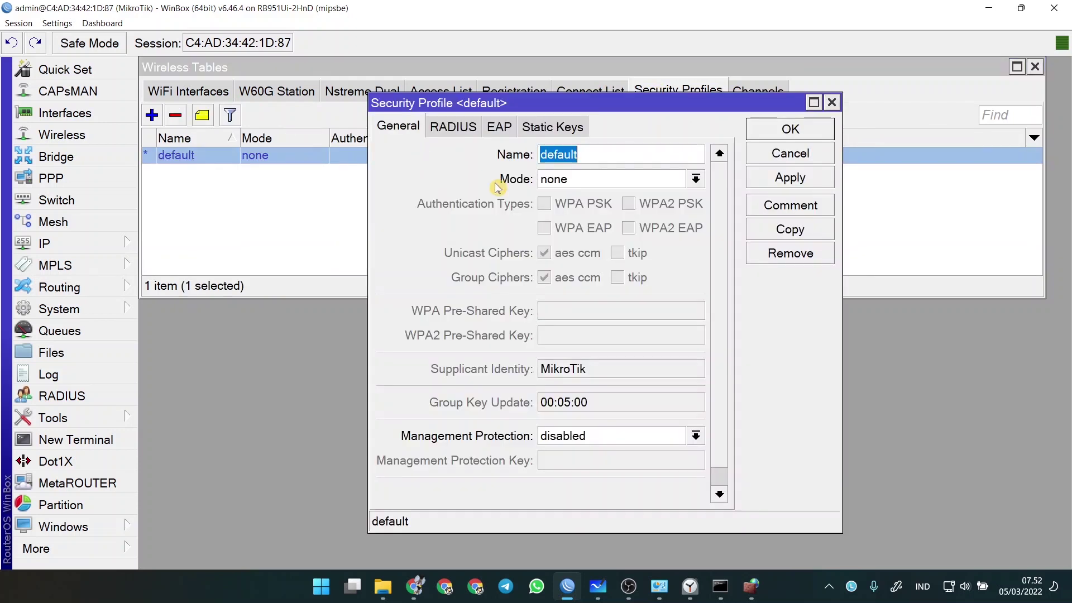
left_click(634, 177)
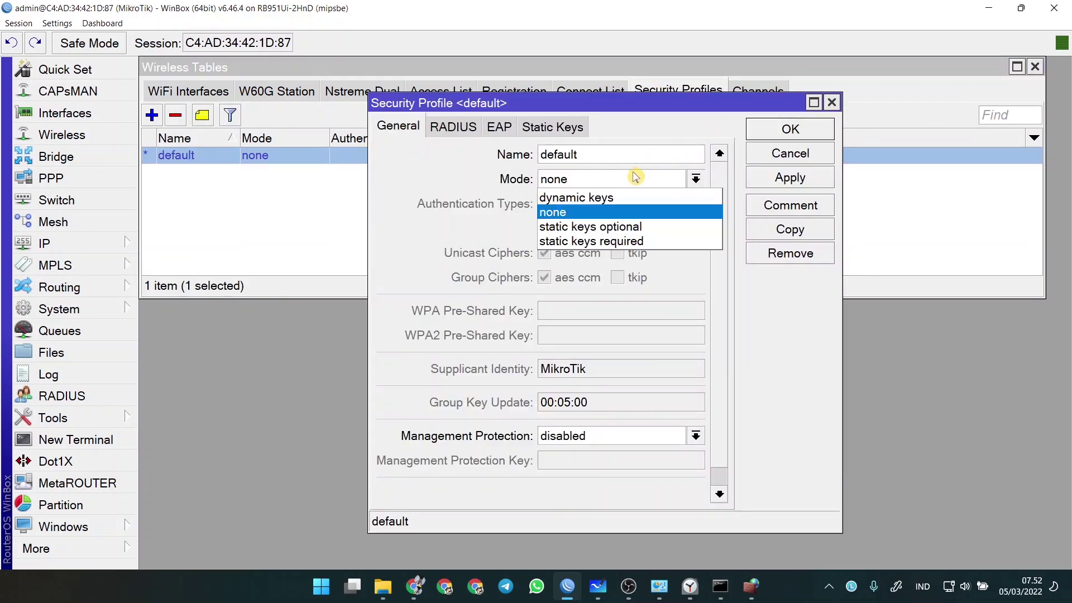
left_click(615, 198)
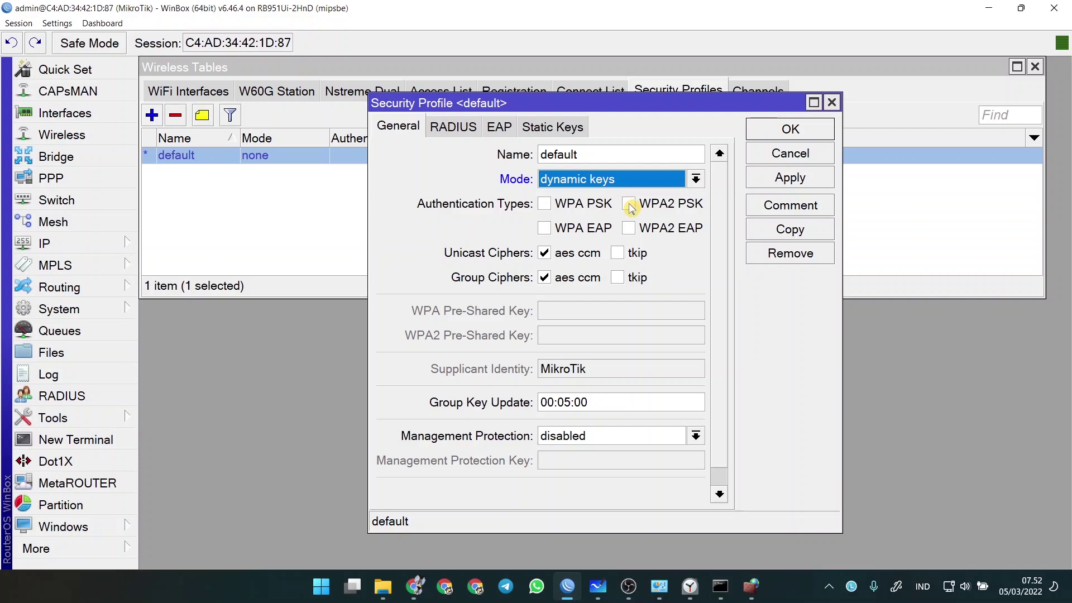
left_click(630, 204)
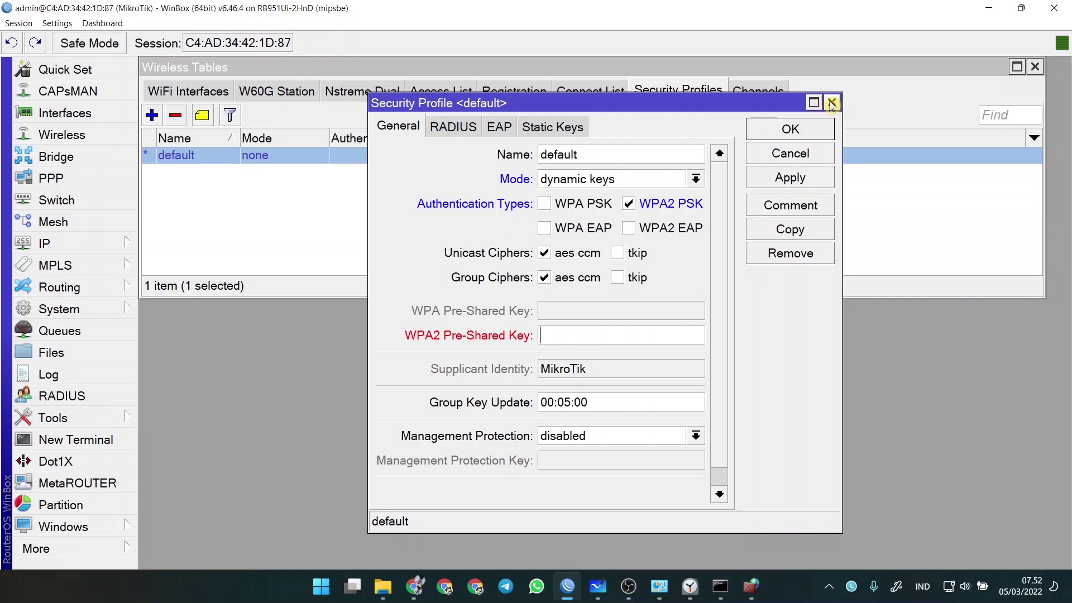
left_click(832, 103)
left_click(598, 587)
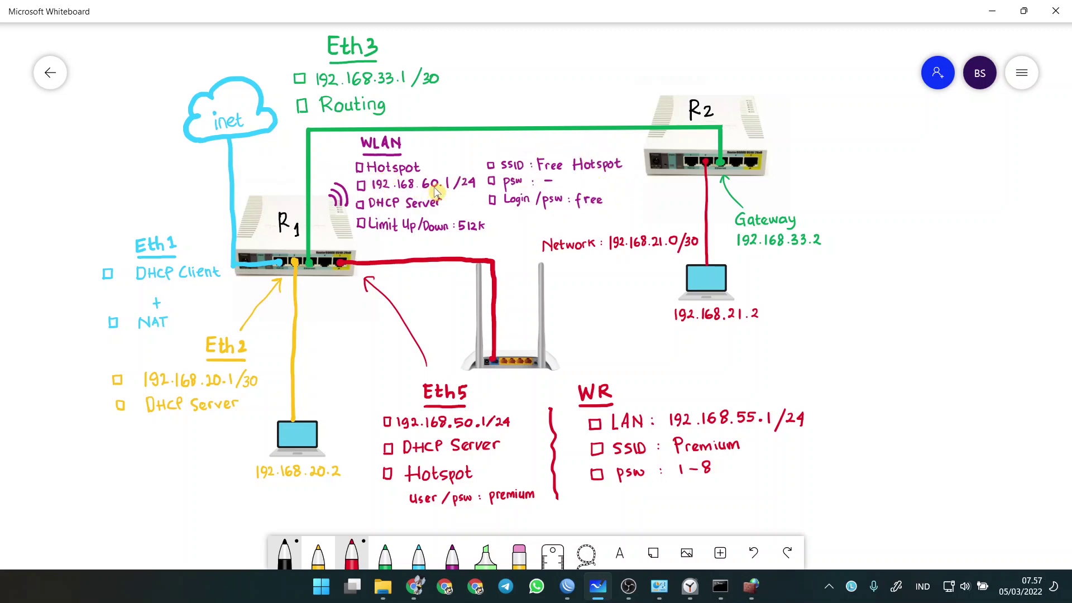
left_click(567, 586)
- Add IP address 192.168.60.1/24 on wlan1, checking the whiteboard for the value
left_click(108, 247)
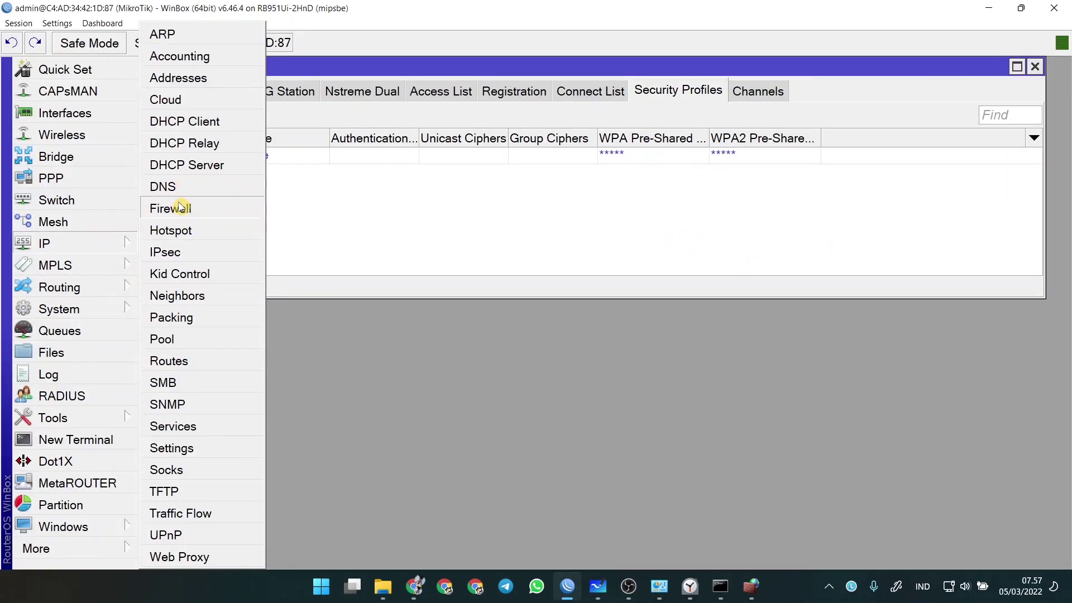
left_click(182, 75)
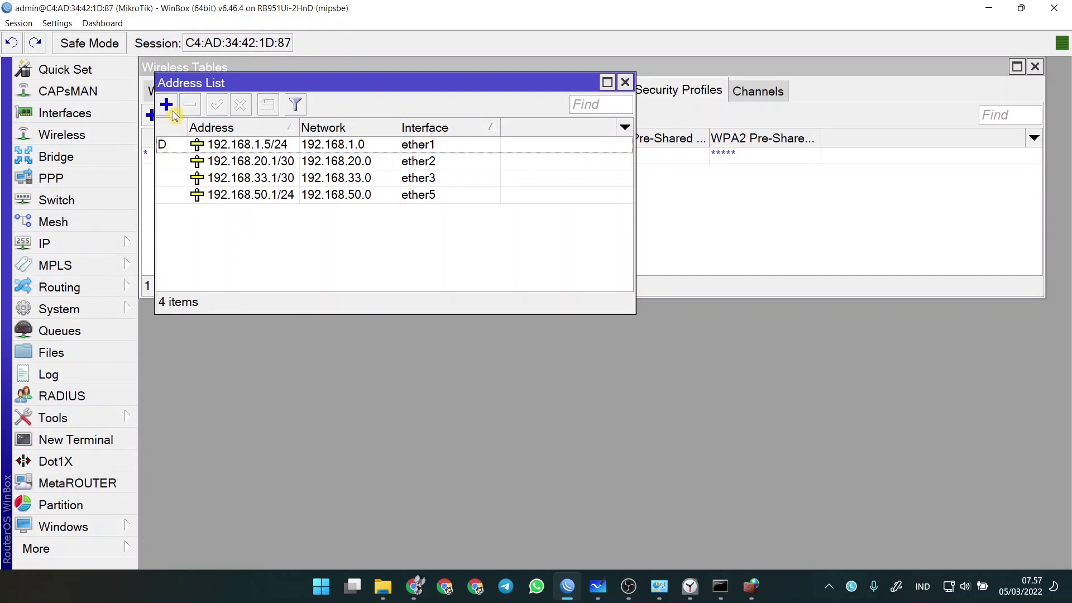
left_click(172, 111)
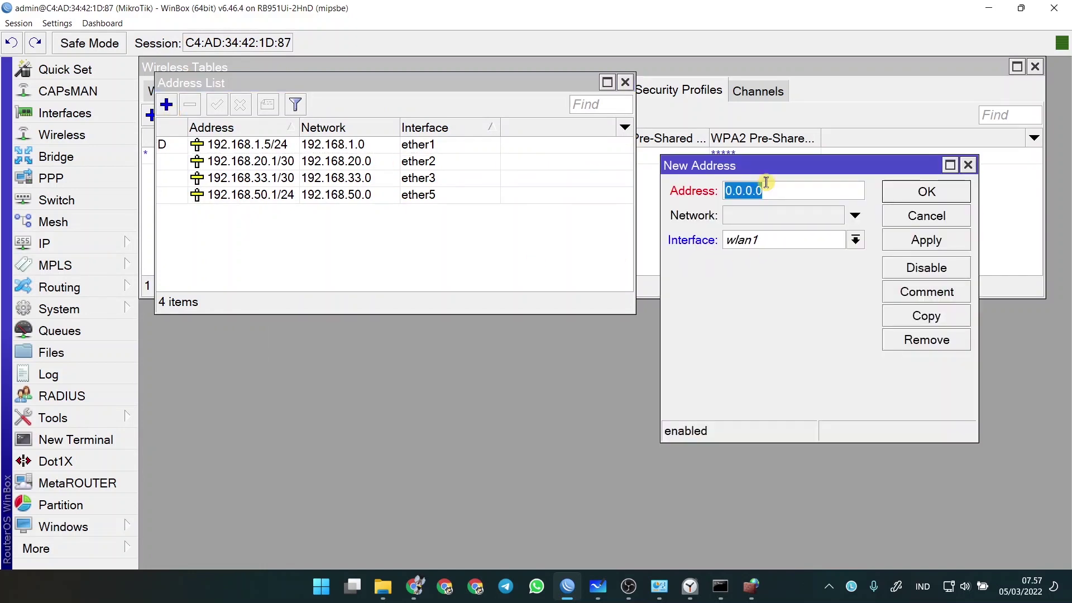
type("192.168.")
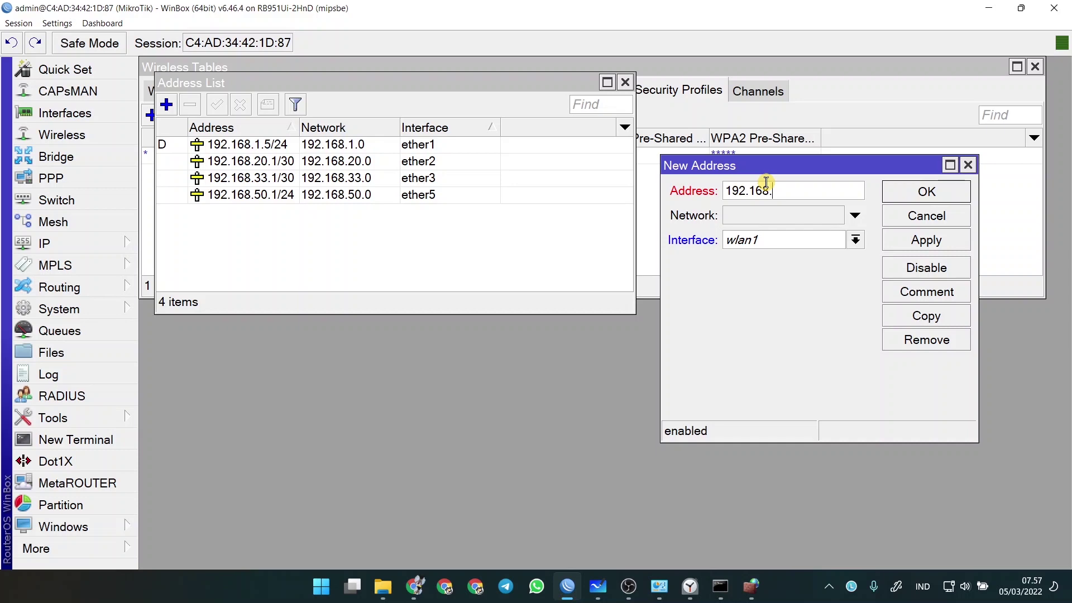
key("alt+Tab")
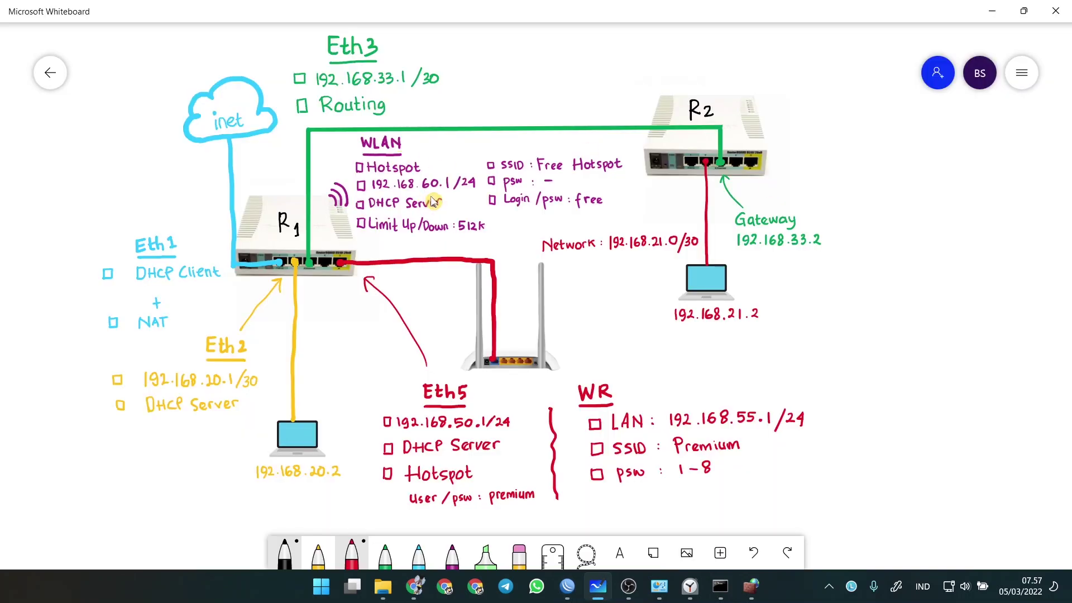
key("alt+Tab")
key("Right")
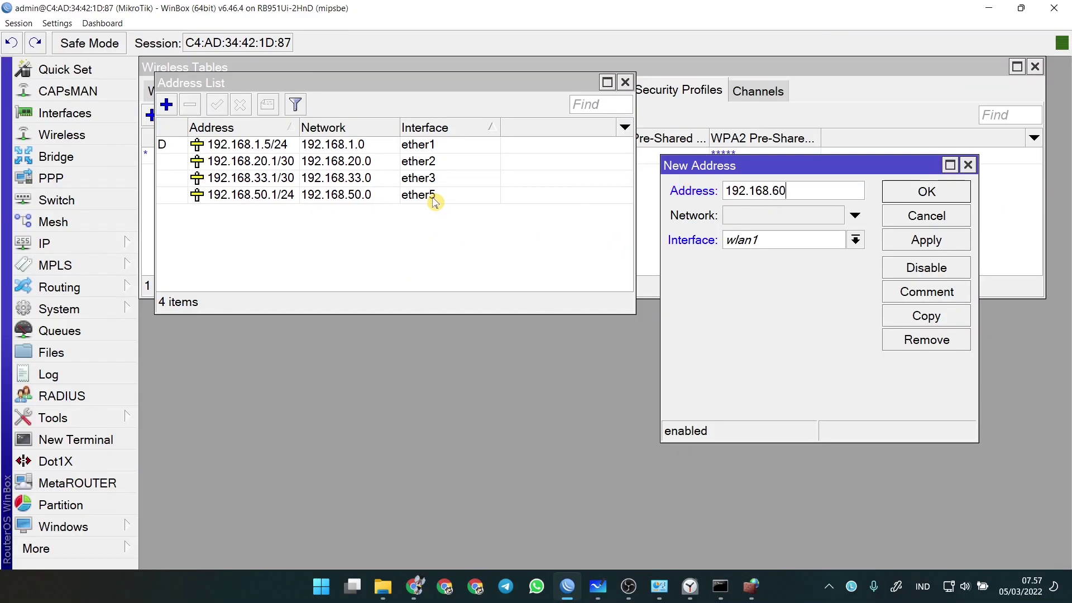
type("60.1/24")
left_click(924, 192)
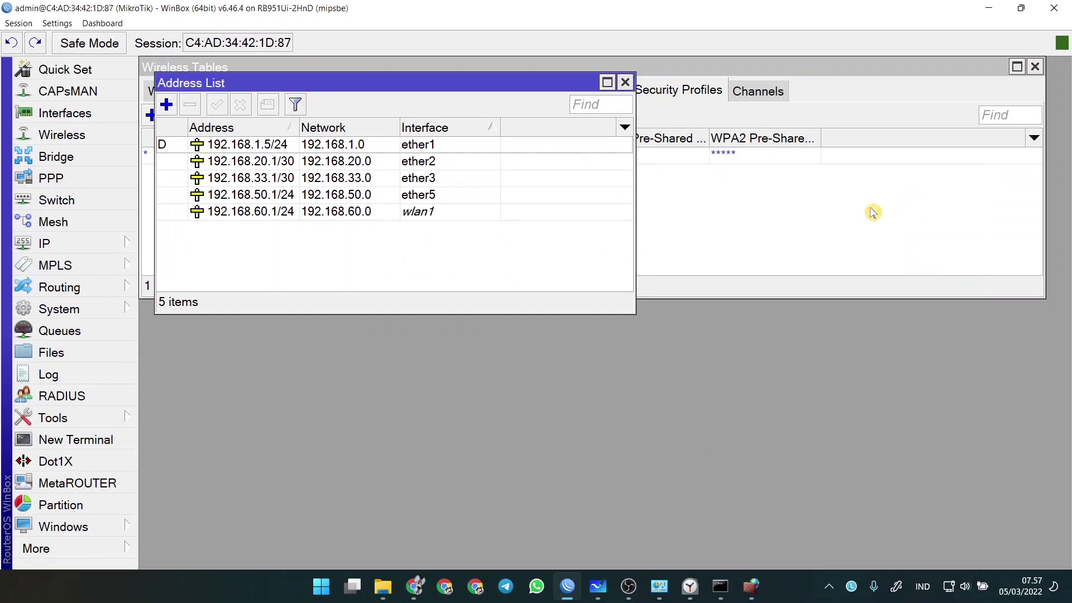
left_click(798, 237)
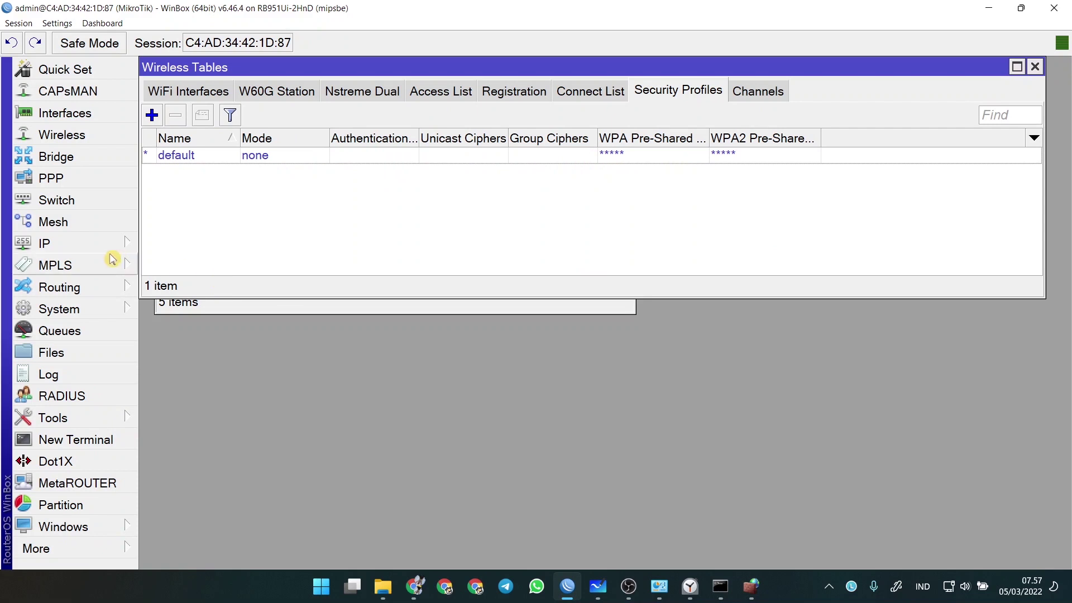
- Run DHCP Setup on wlan1 with network 192.168.60.0/24, gateway 192.168.60.1 and default pool, creating dhcp3
left_click(106, 243)
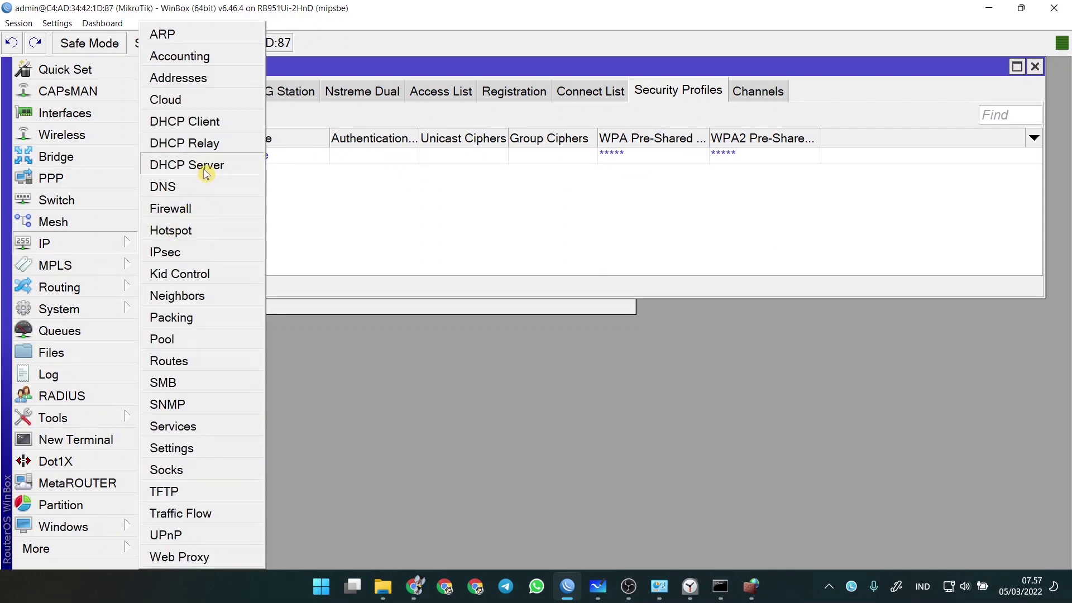
left_click(205, 165)
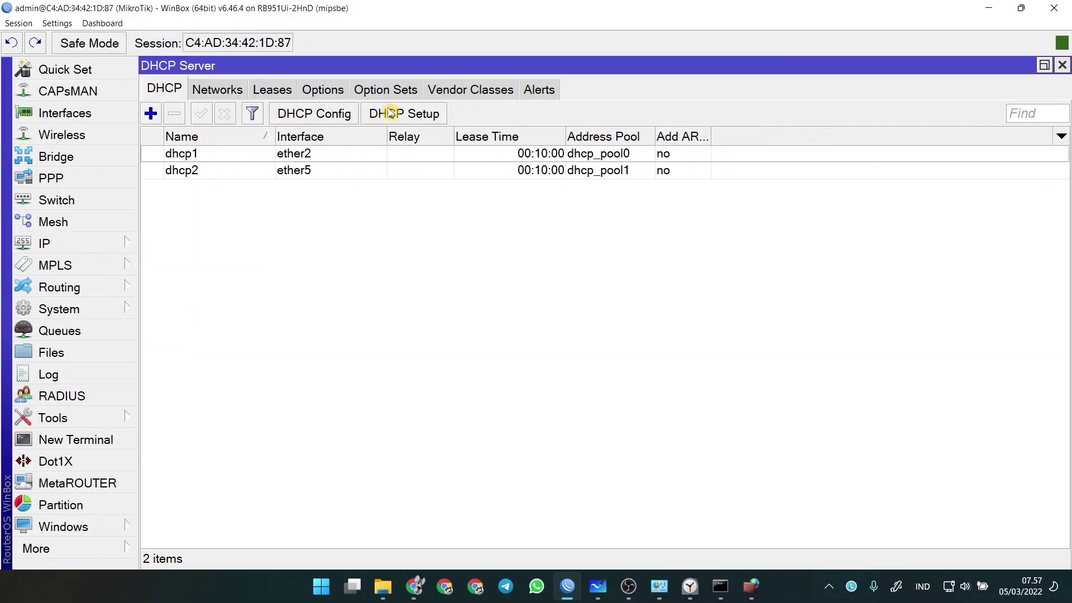
left_click(391, 113)
left_click(646, 402)
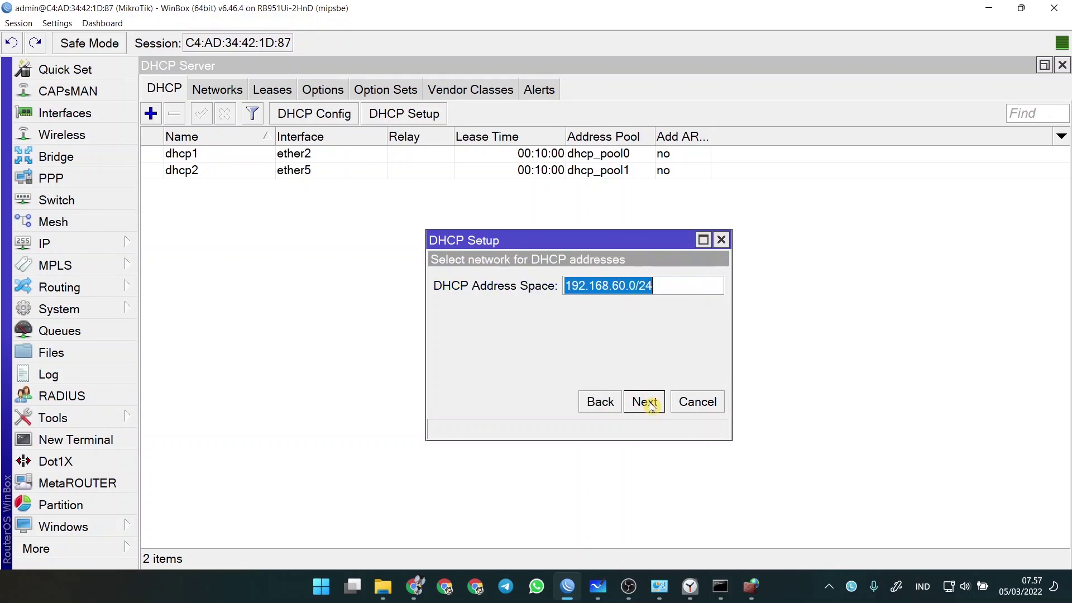
left_click(643, 403)
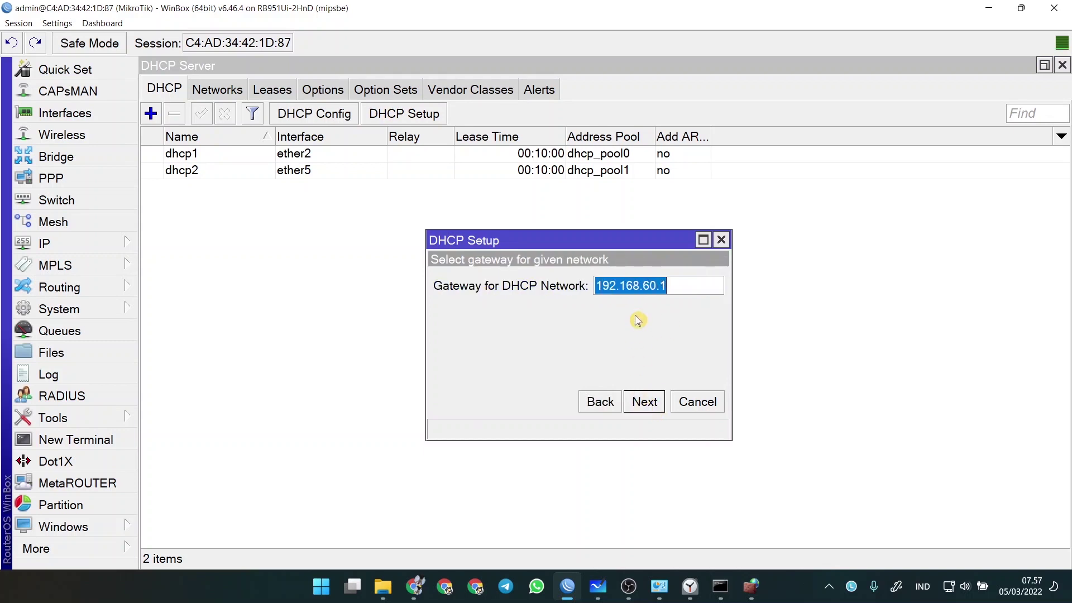
left_click(644, 404)
left_click(644, 402)
left_click(642, 402)
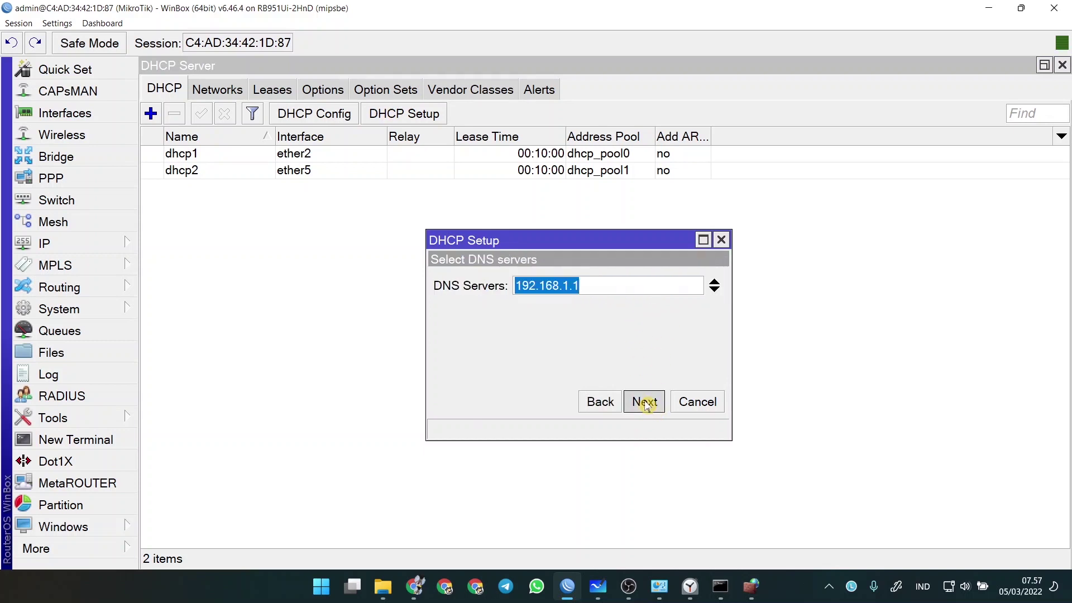
left_click(642, 402)
left_click(614, 308)
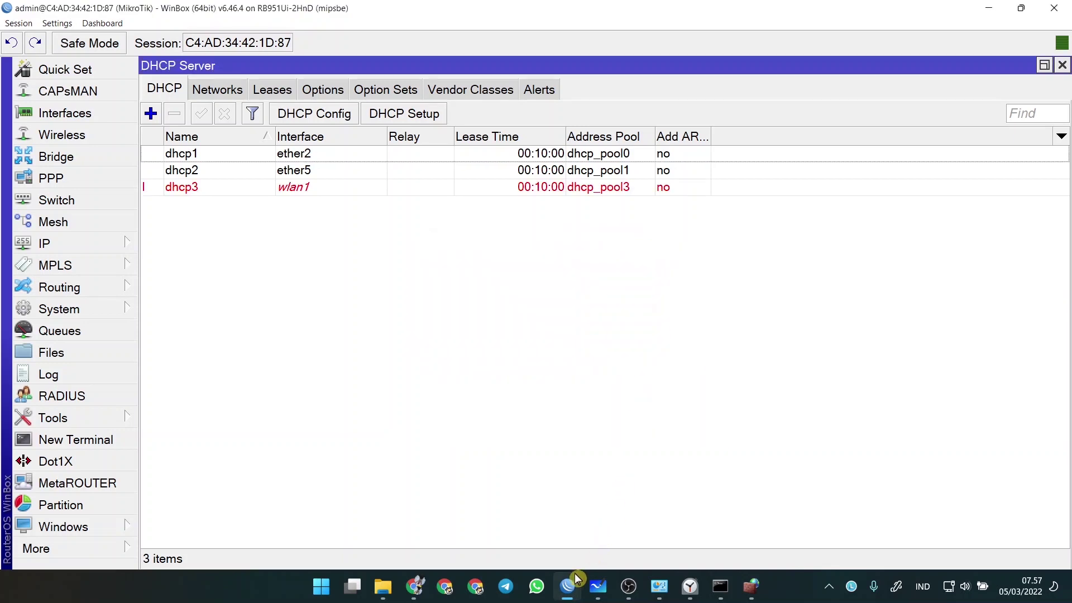
- Recheck the whiteboard plan and return to WinBox's DHCP server list
left_click(594, 584)
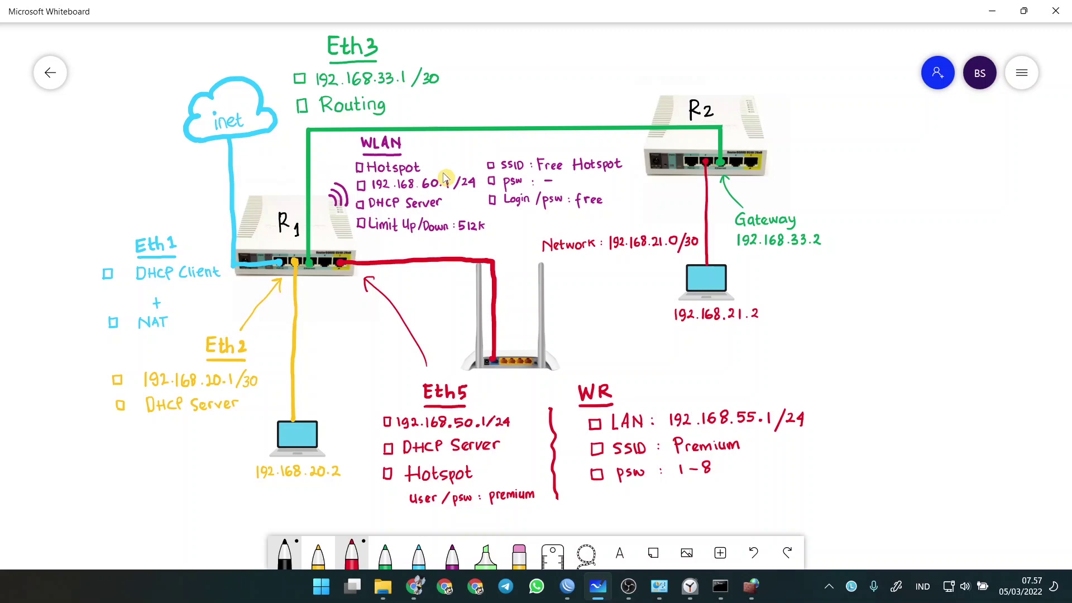
left_click(566, 587)
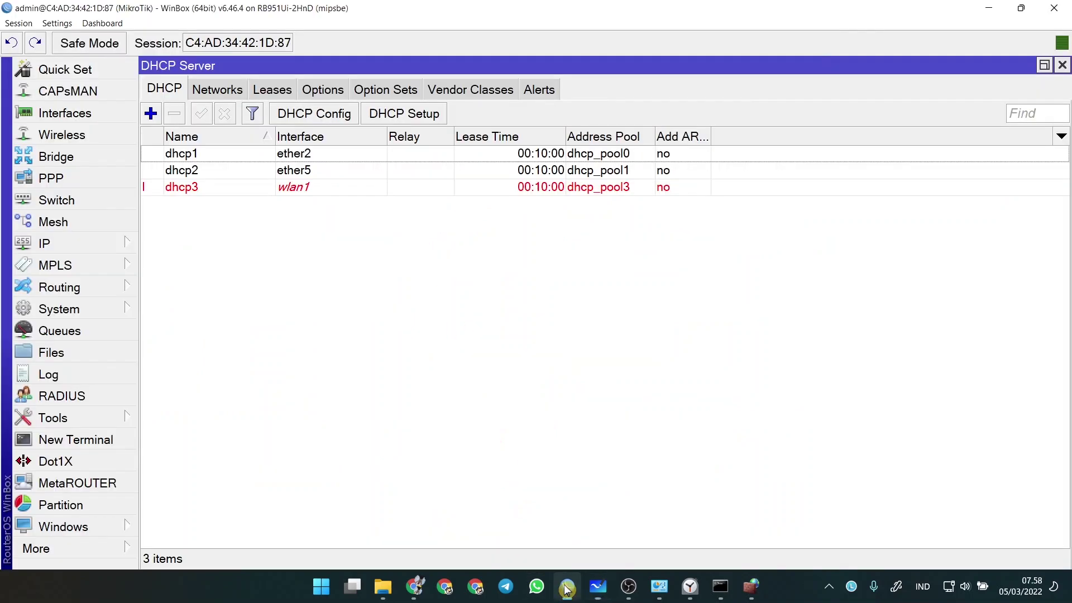
left_click(81, 248)
- Run Hotspot Setup on wlan1, accepting the default address, pool, certificate, SMTP and DNS servers
left_click(168, 161)
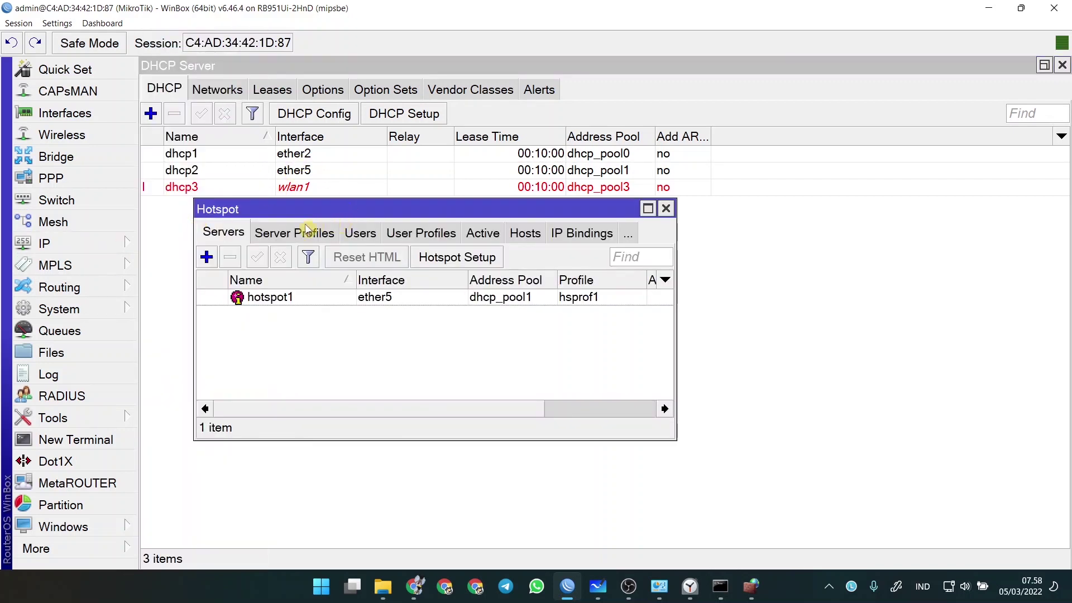
left_click(454, 258)
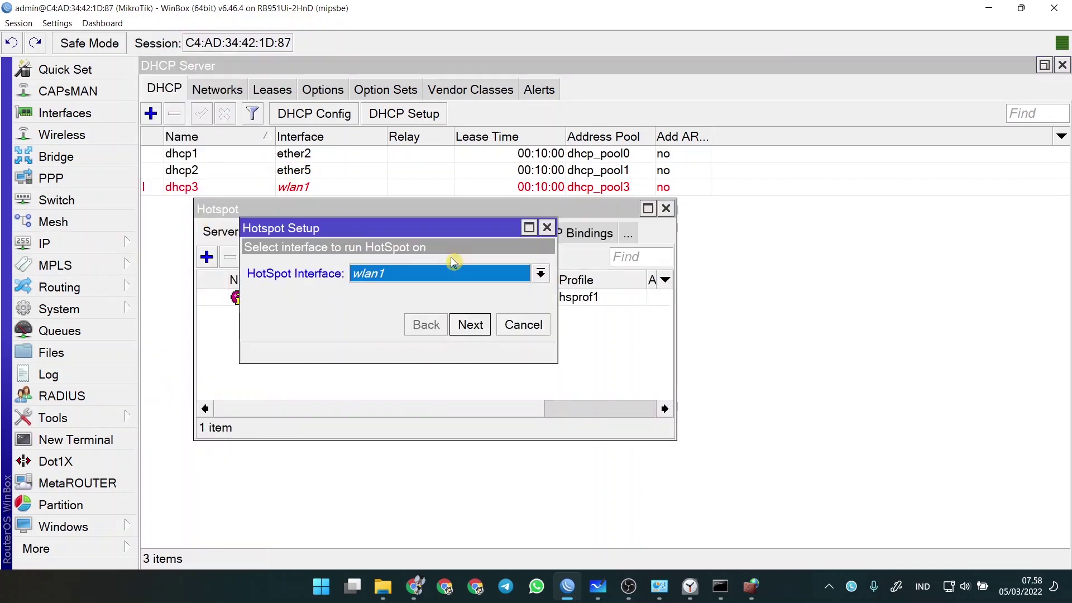
left_click(470, 324)
left_click(471, 325)
left_click(471, 324)
left_click(470, 324)
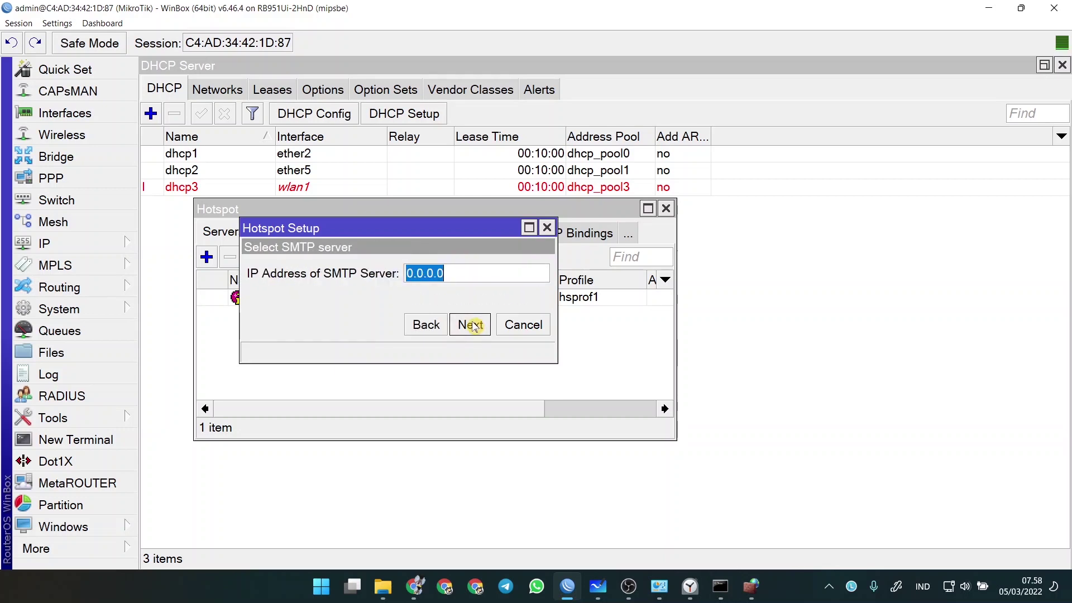
left_click(471, 325)
left_click(471, 325)
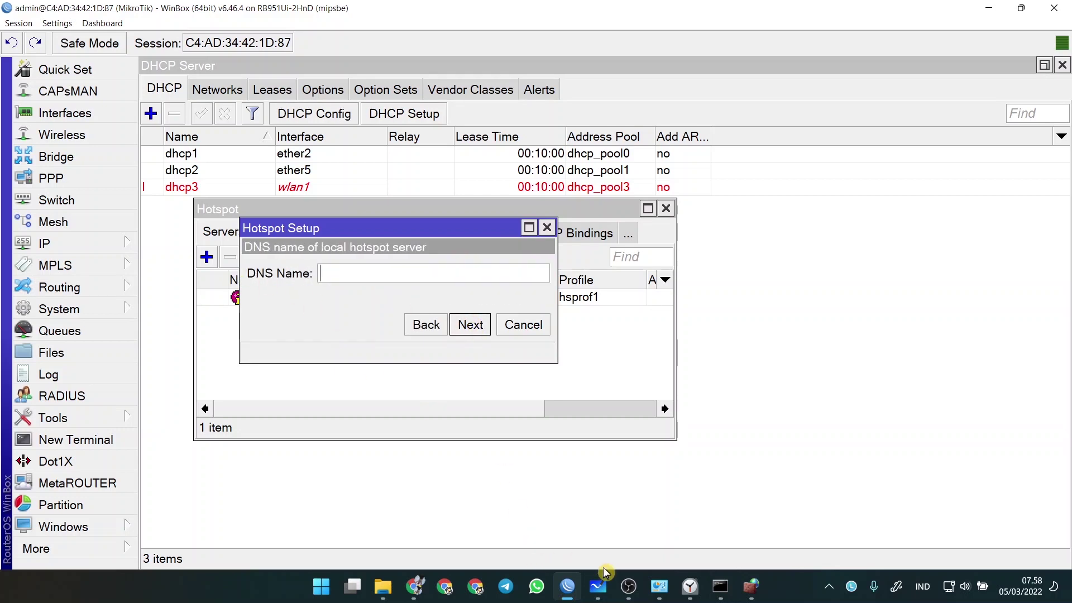
- Set the hotspot DNS name free.sch.id, finish the setup, and maximize the Hotspot window
left_click(598, 585)
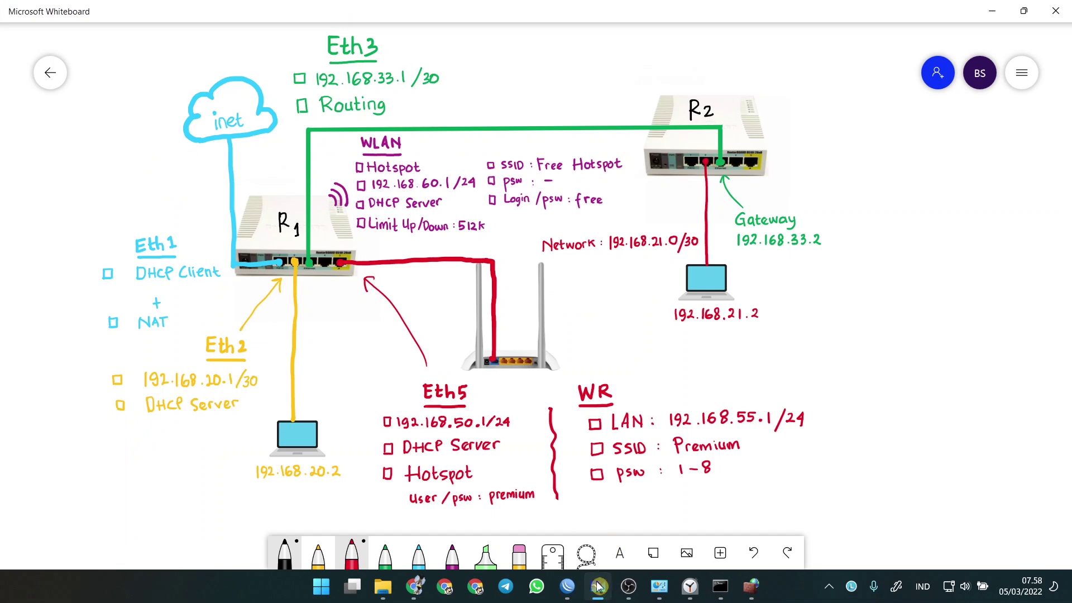
left_click(597, 585)
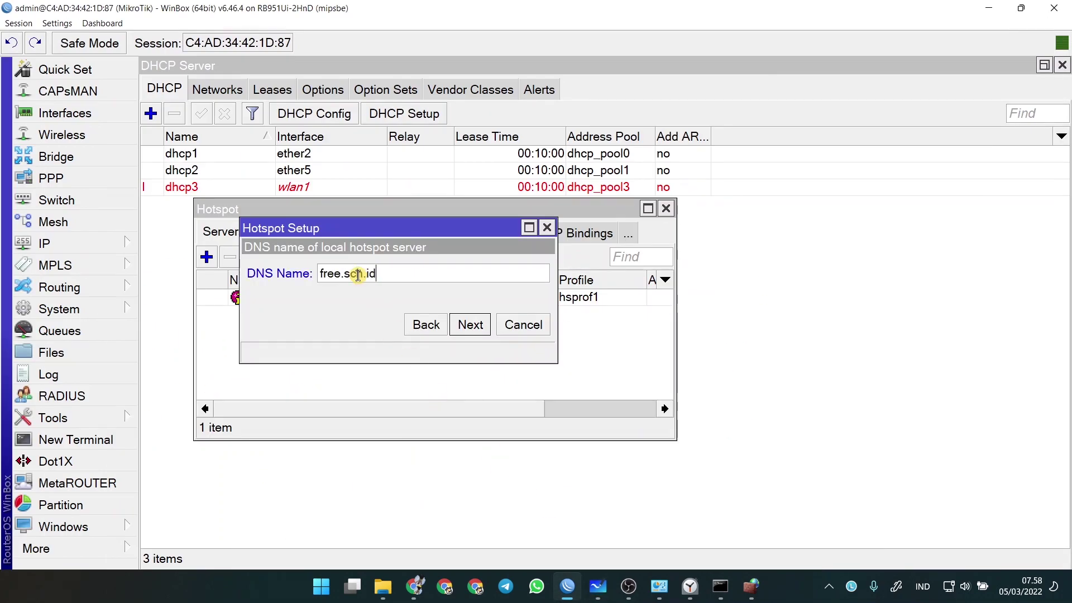
left_click(470, 326)
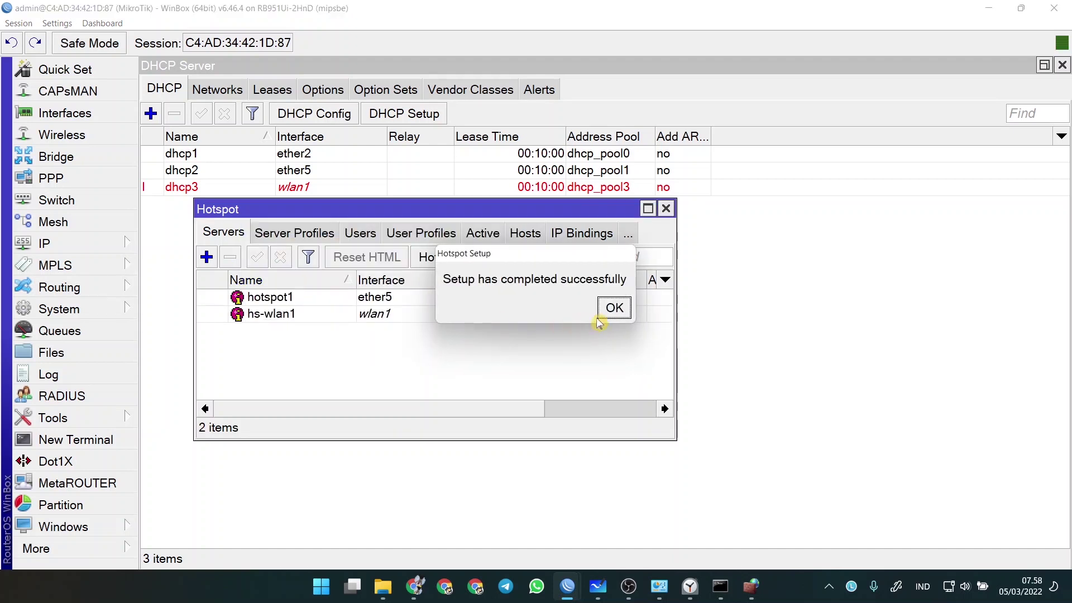
left_click(621, 317)
left_click(647, 208)
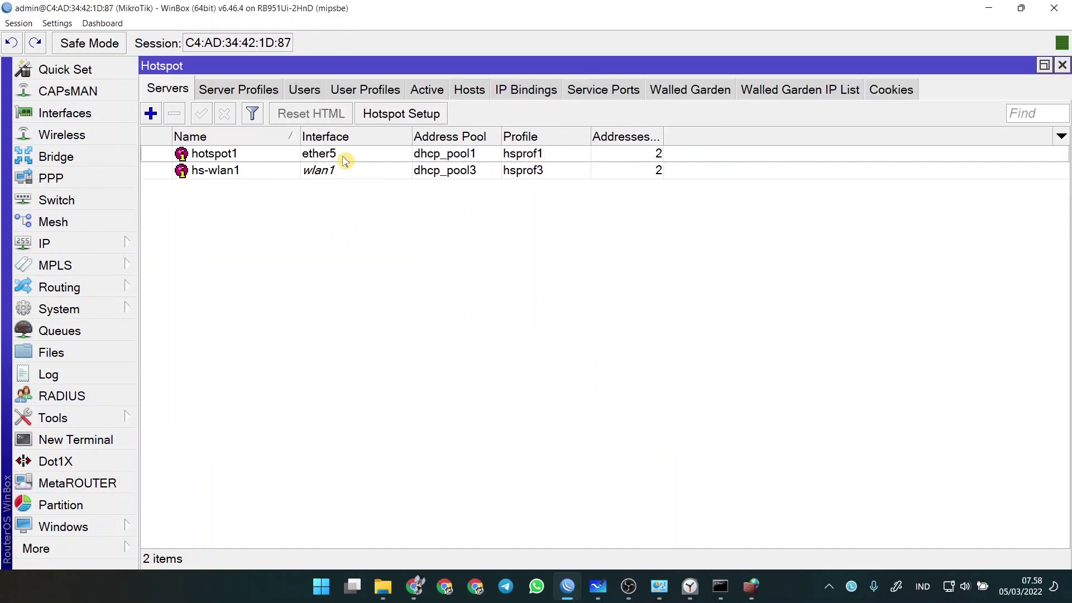
- Add hotspot user free with its password from the whiteboard, for all servers with default profile
left_click(305, 90)
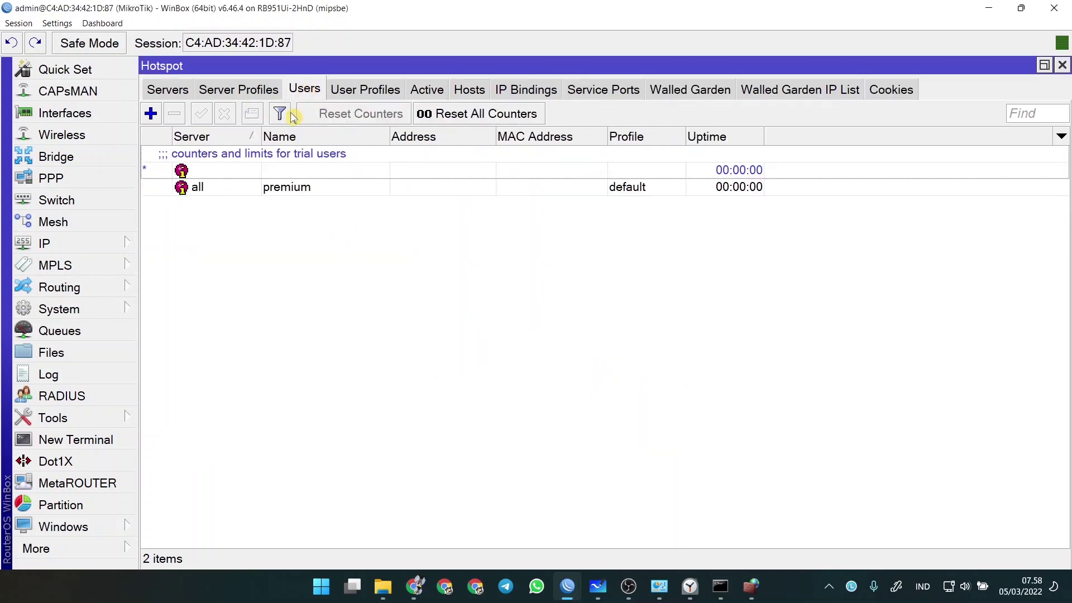
left_click(153, 115)
left_click_drag(544, 261, 486, 258)
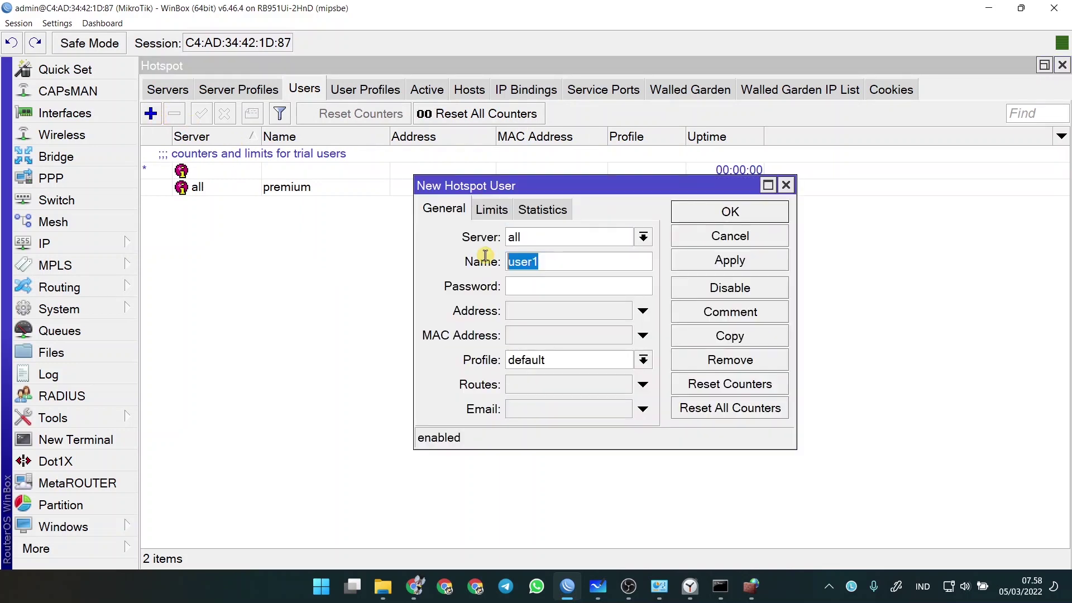
left_click(597, 586)
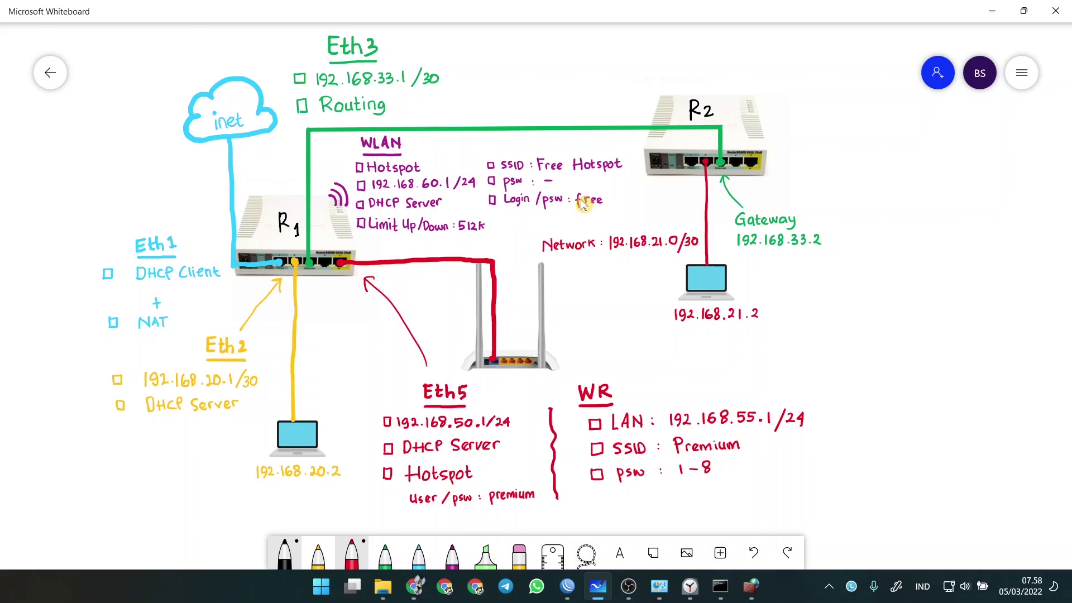
left_click_drag(544, 181, 552, 180)
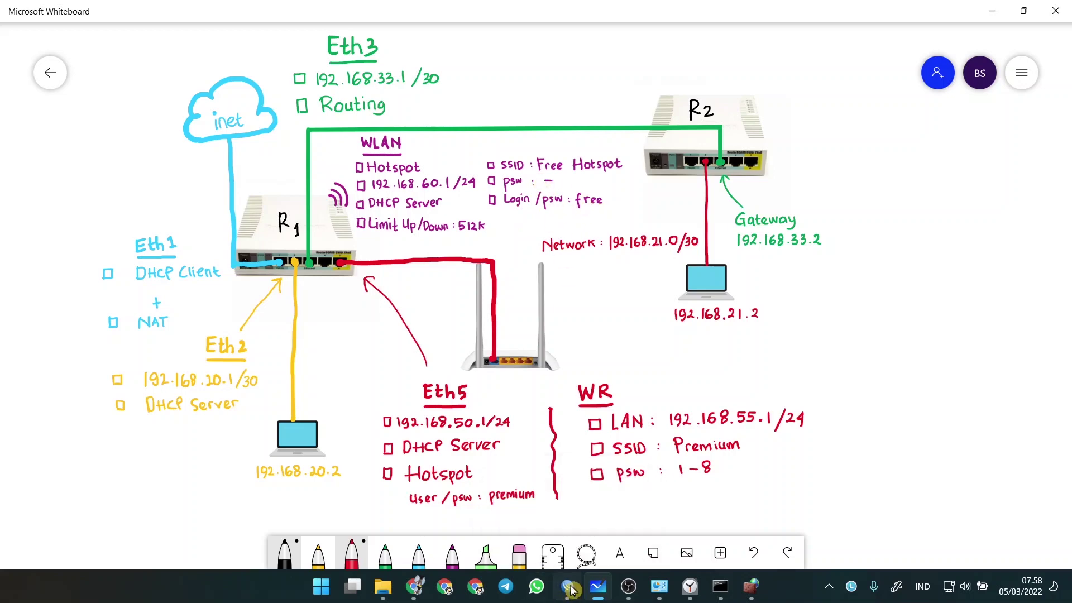
left_click(568, 587)
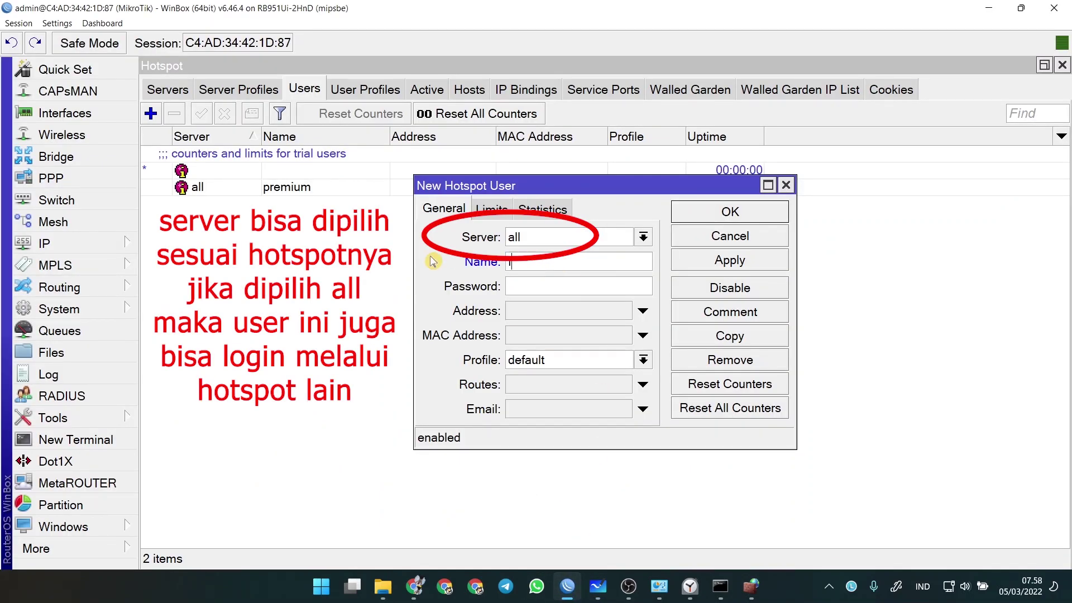
type("freefree")
left_click(726, 217)
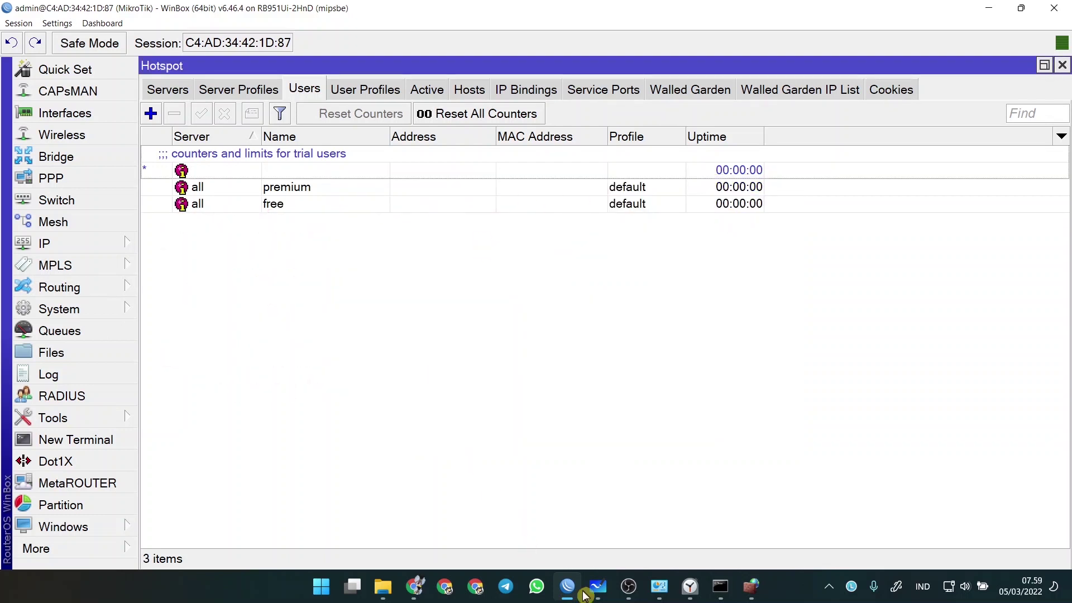
key("alt+Tab")
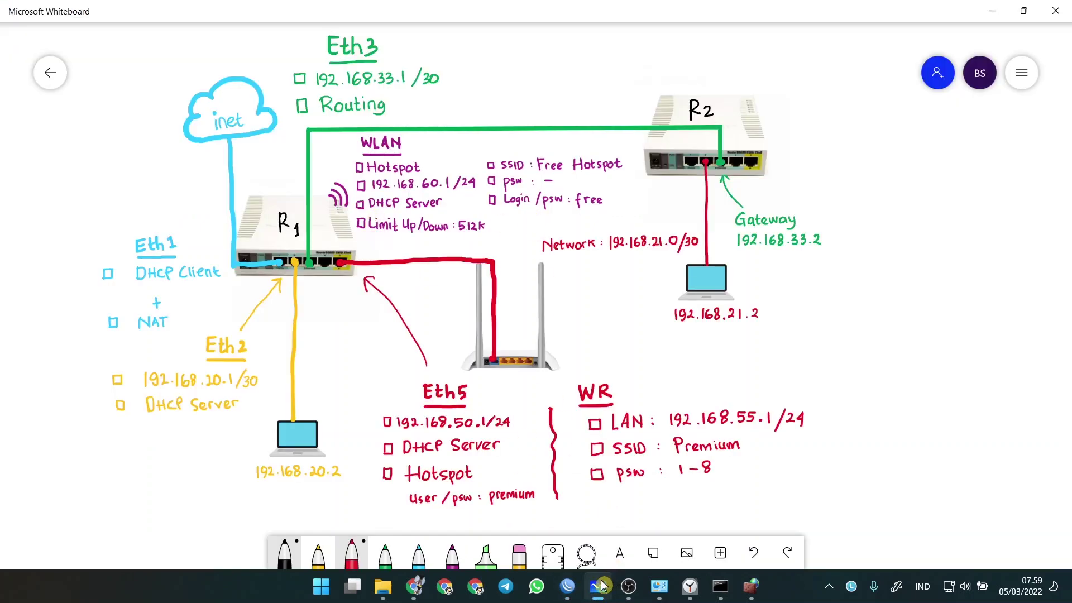
- Delete the dynamic hs-wlan1 queue from Simple Queues
left_click(578, 588)
left_click(87, 331)
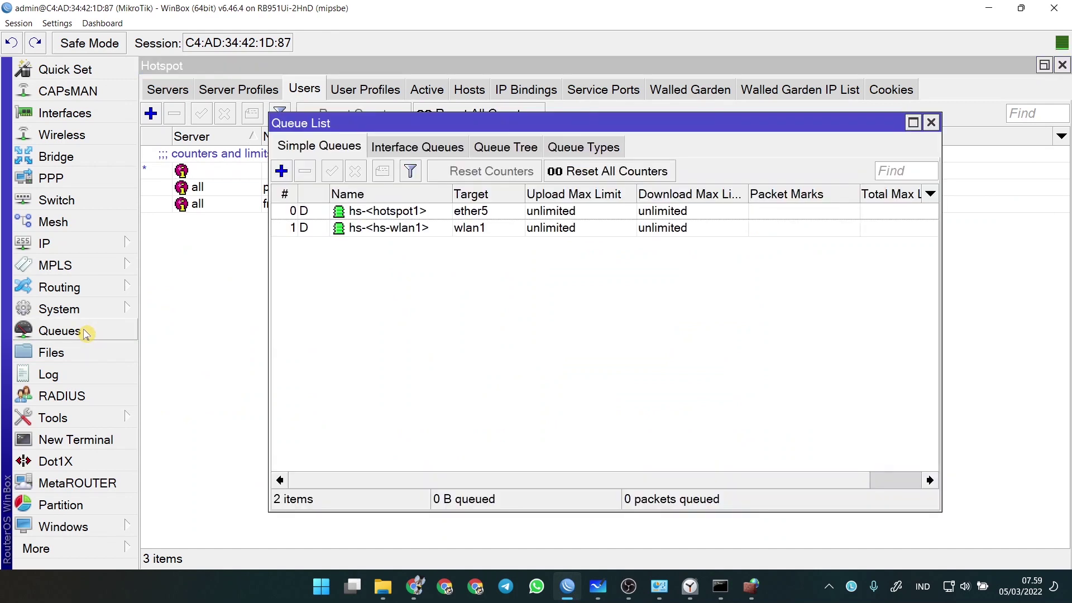
left_click(481, 233)
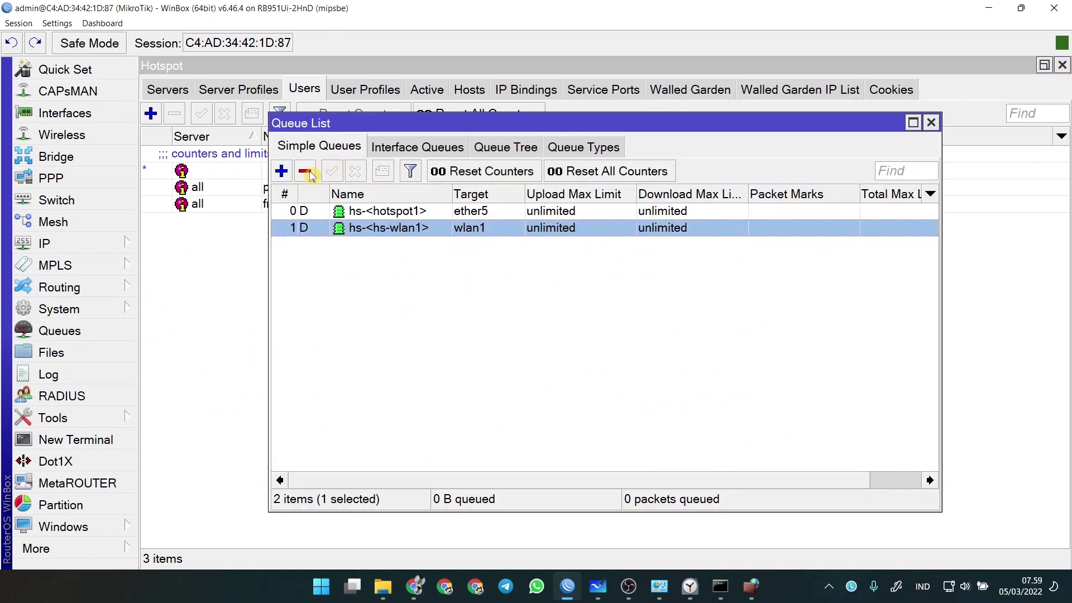
left_click(310, 175)
- Add a simple queue for wlan1 with a 512k upload and 512k download Max Limit
left_click(281, 171)
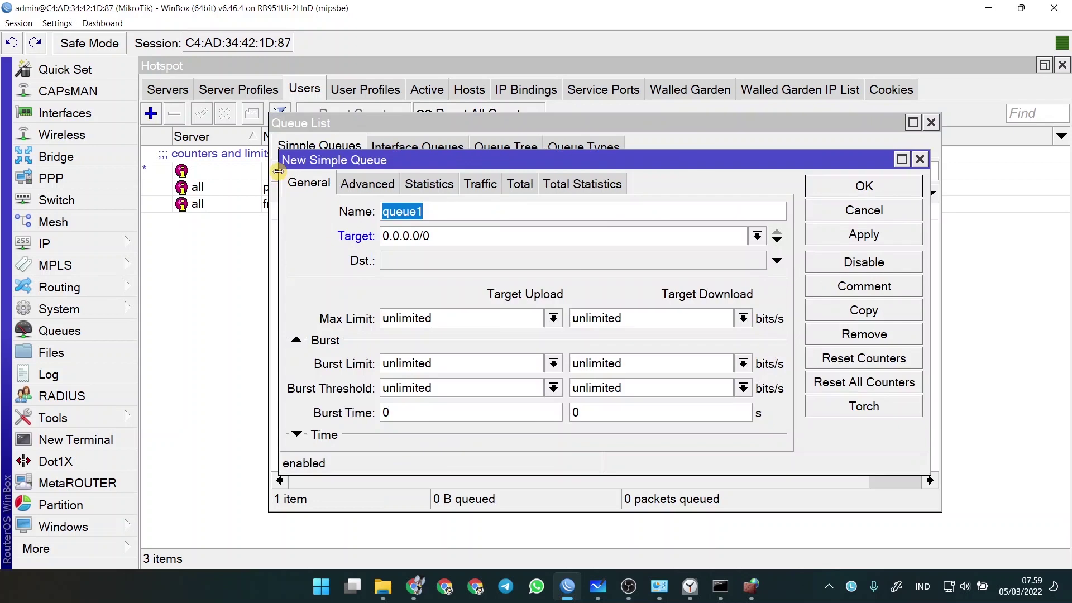
left_click(757, 235)
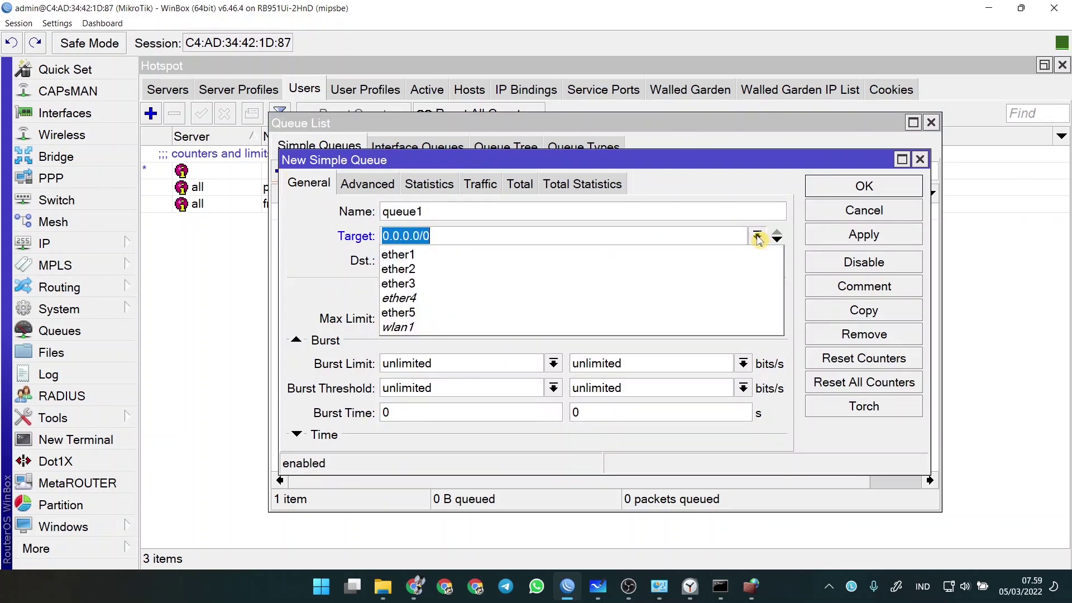
left_click(491, 326)
left_click(553, 318)
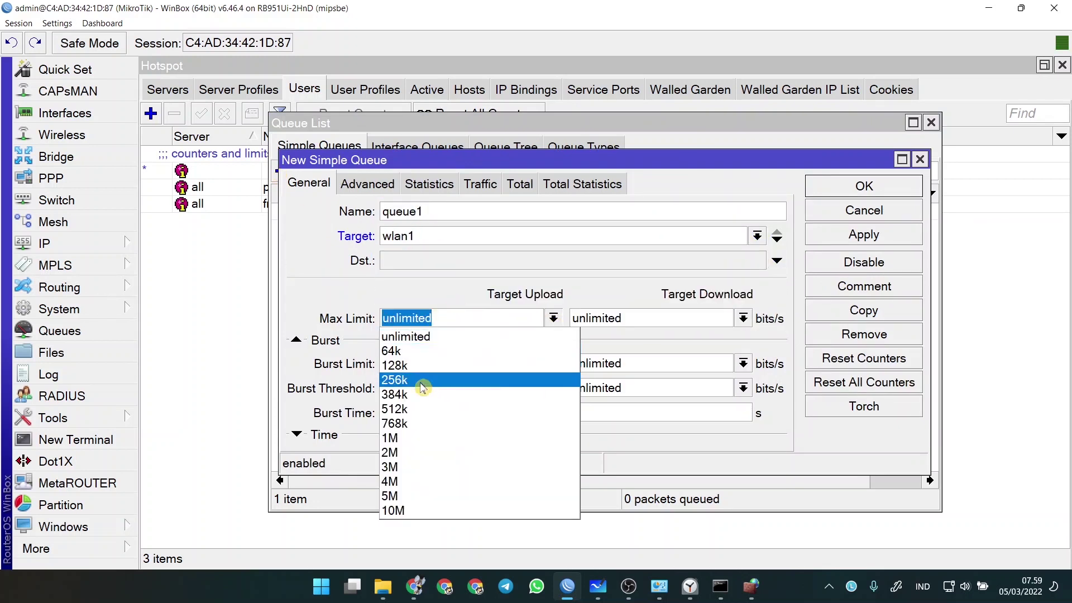
left_click(403, 412)
left_click(743, 319)
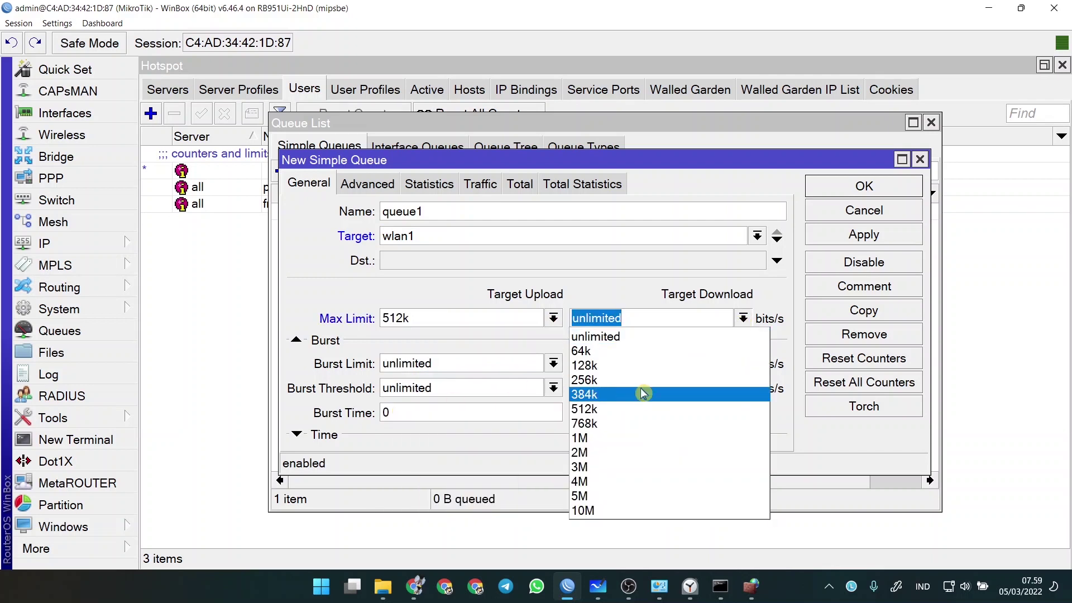
left_click(629, 408)
left_click(863, 186)
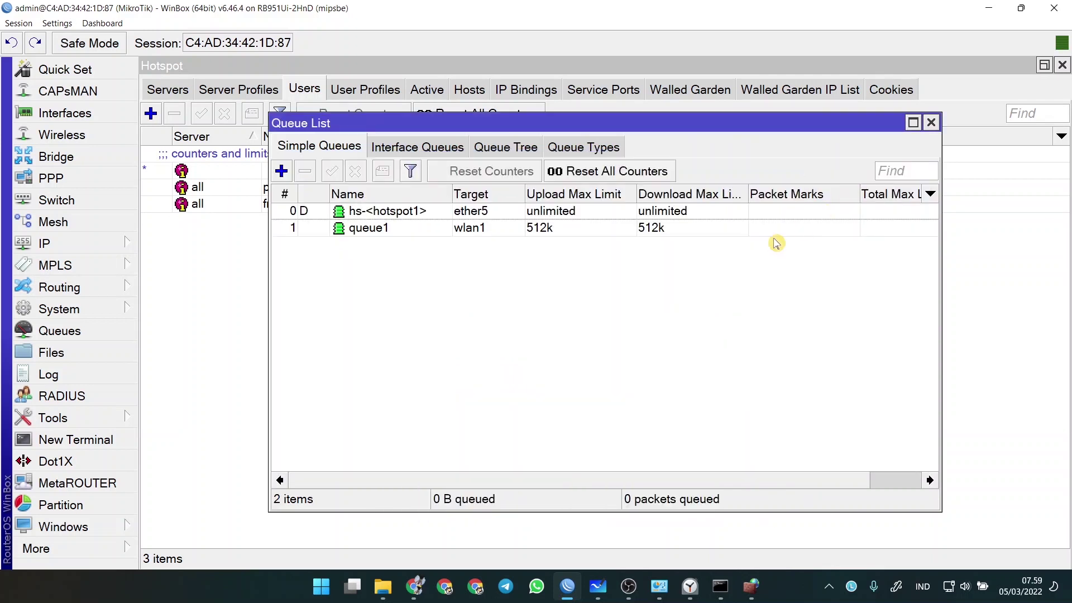
left_click(598, 586)
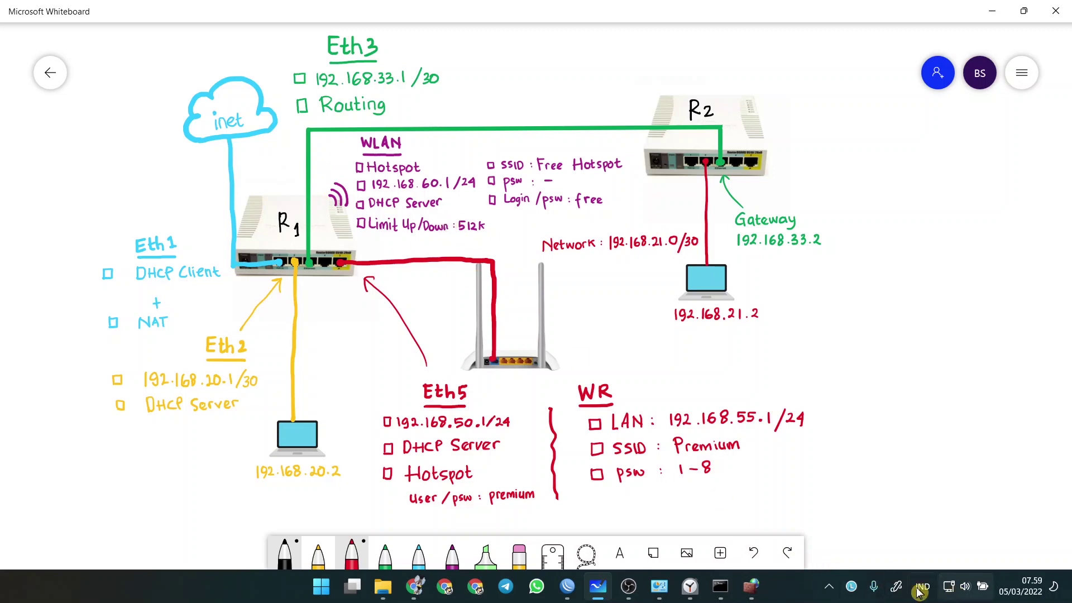
- Disable the wired Ether 2 network connection on the laptop
left_click(661, 584)
left_click(965, 587)
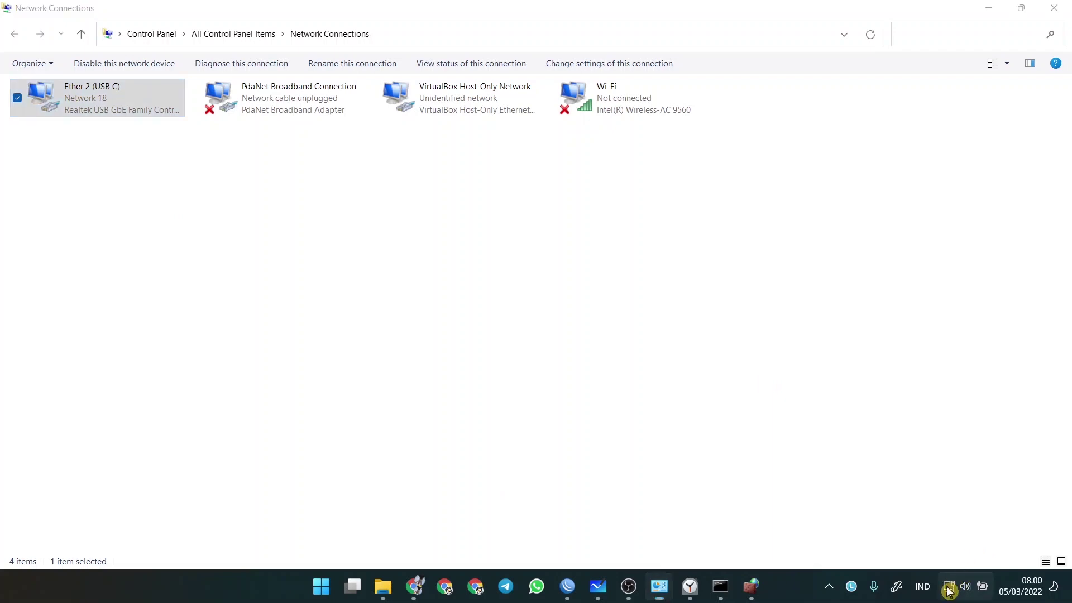
right_click(65, 110)
left_click(74, 110)
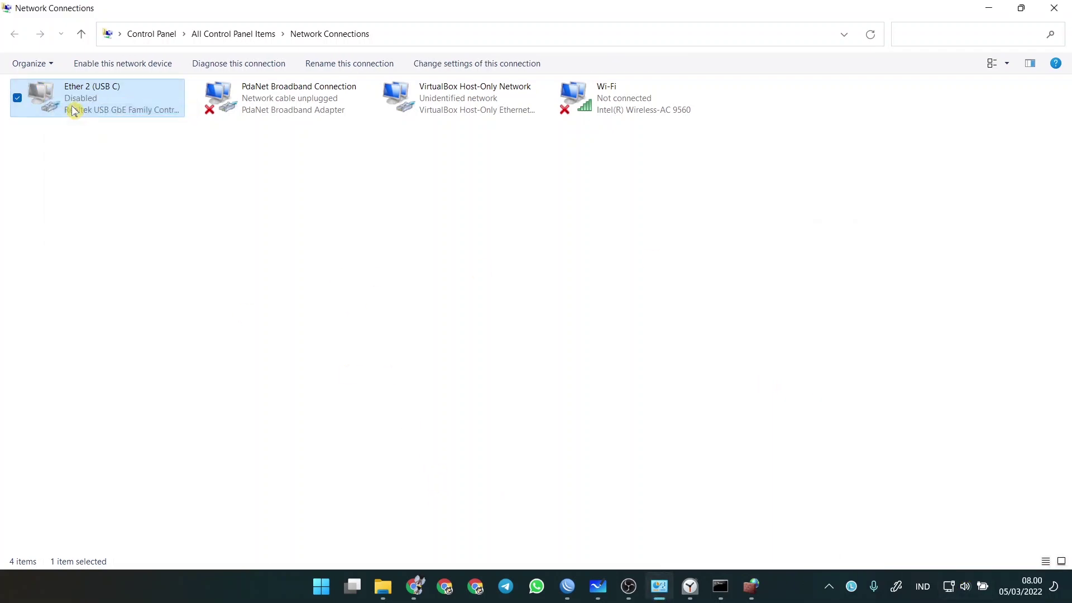
left_click(988, 7)
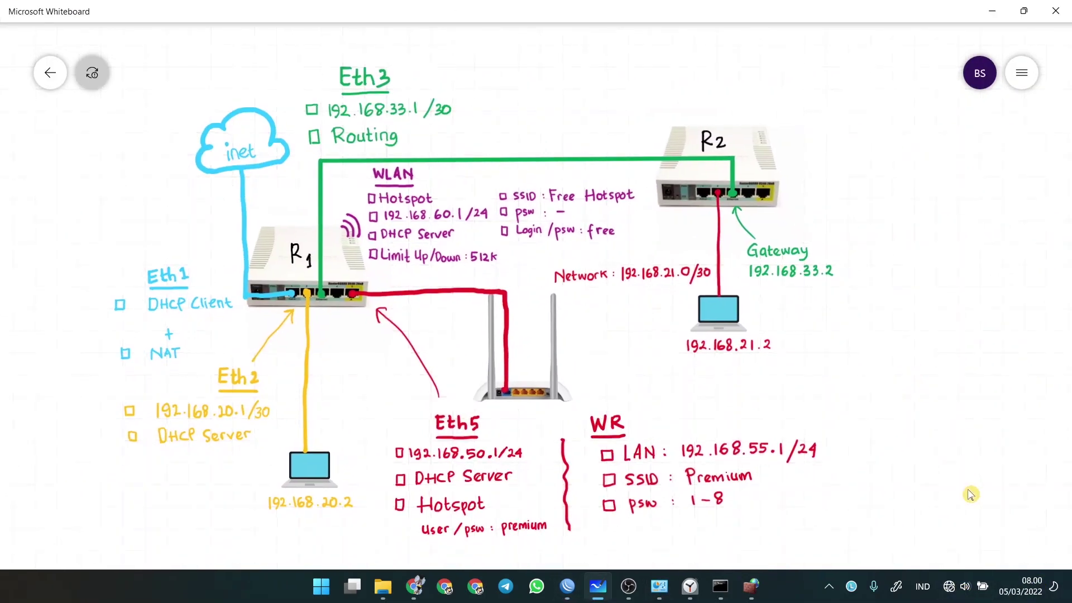
- Turn Wi-Fi on and connect to the open Free Hotspot network
left_click(956, 587)
left_click(878, 252)
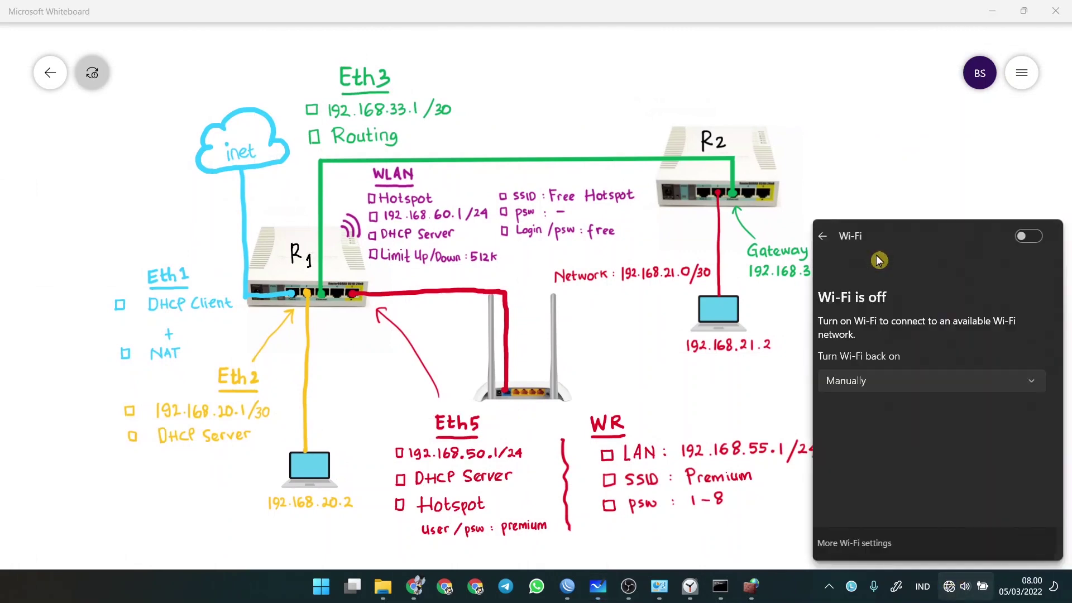
left_click(1031, 236)
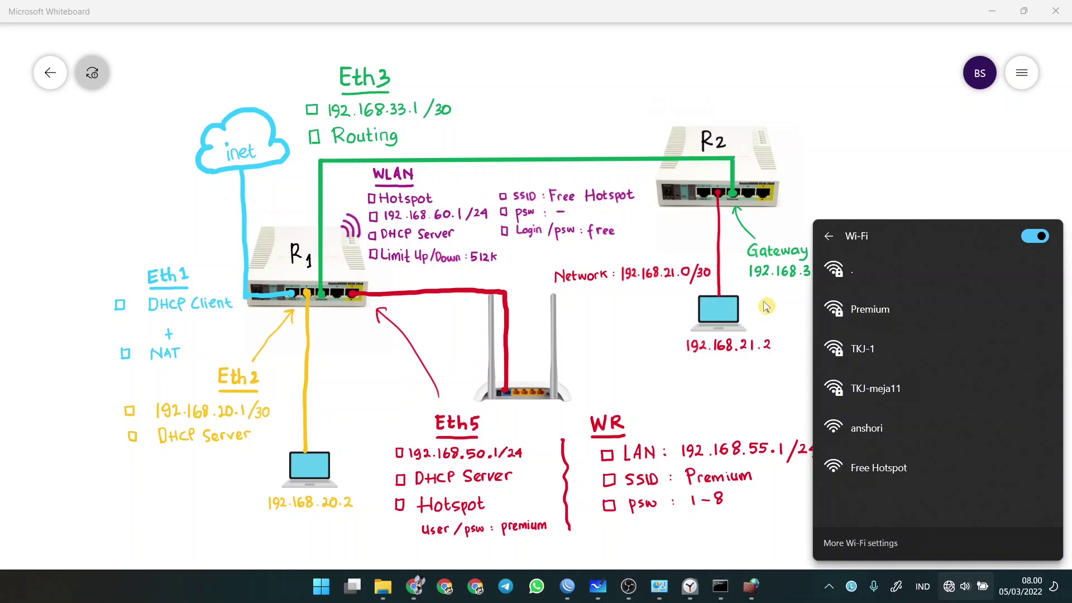
left_click(896, 478)
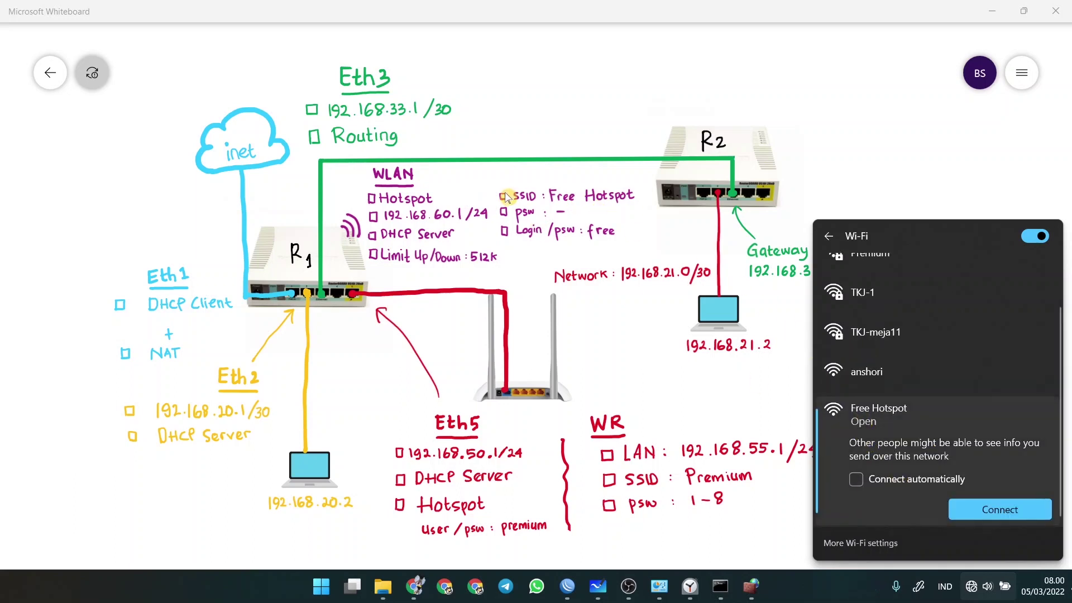
left_click(991, 512)
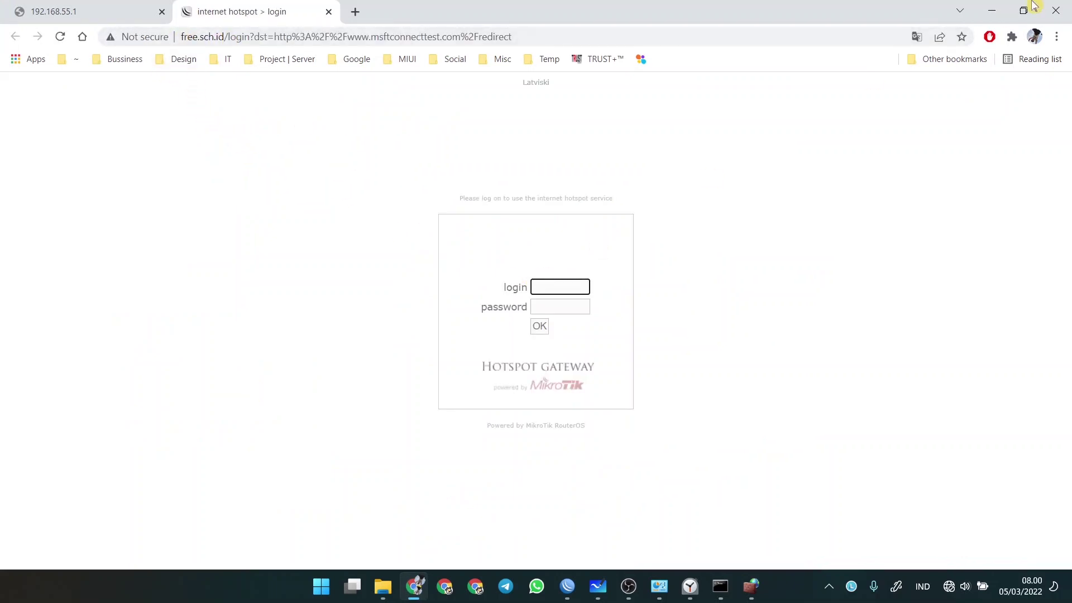
- Log in to the Free Hotspot portal with the free account, declining to save the password
left_click(598, 587)
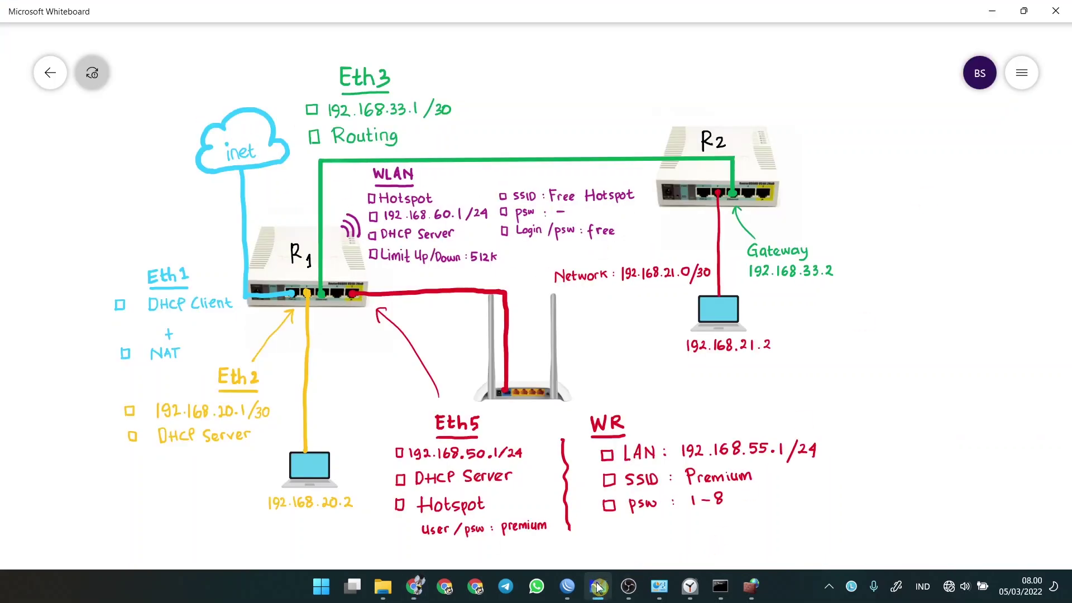
left_click(426, 588)
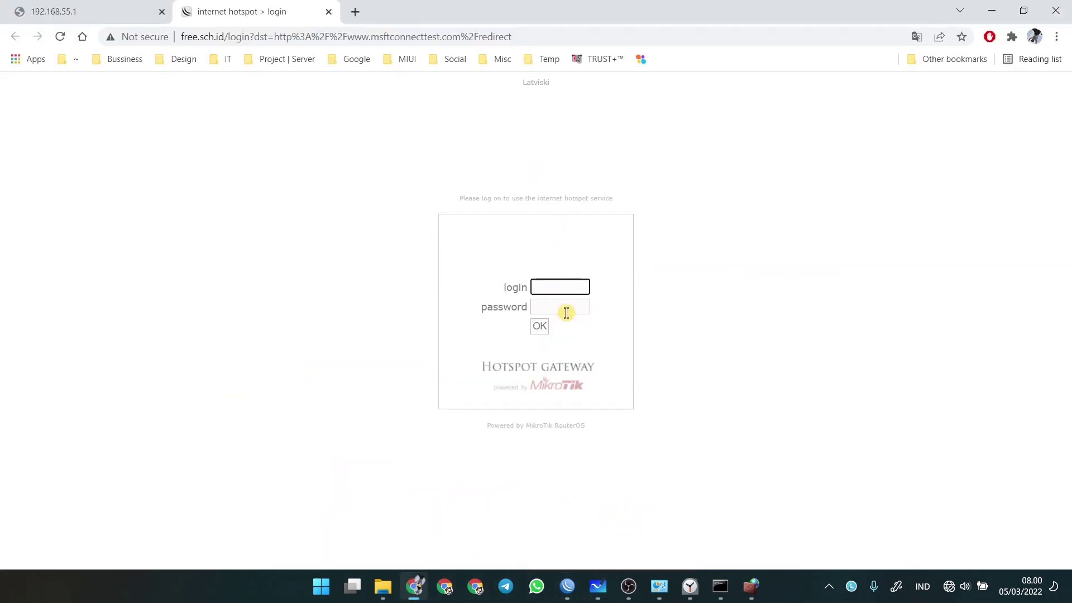
scroll(566, 314, "up", 2)
left_click(564, 317)
type("free")
left_click(550, 339)
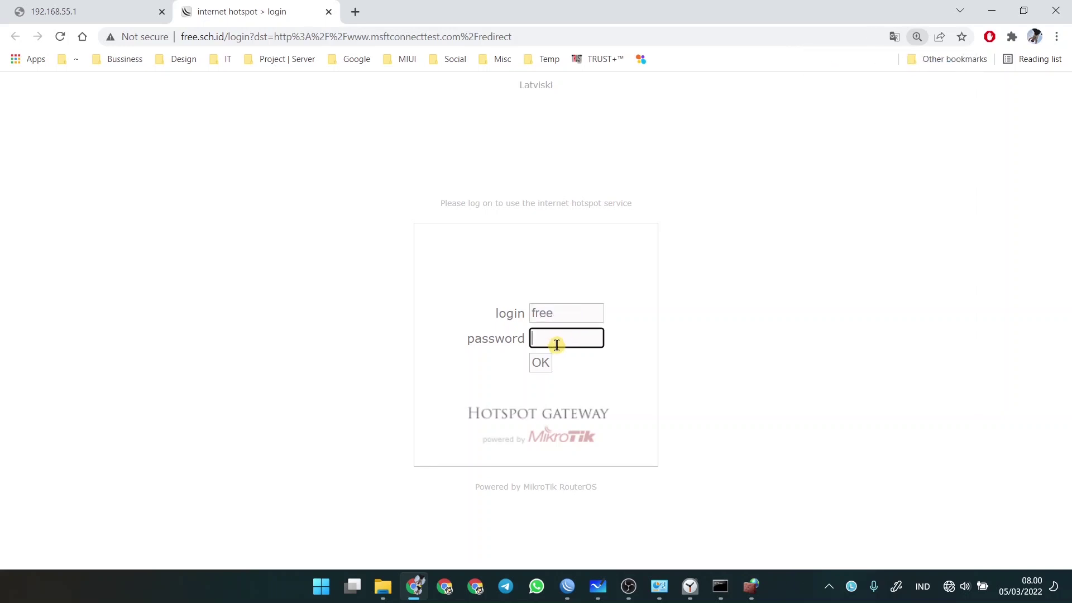
type("free")
left_click(541, 363)
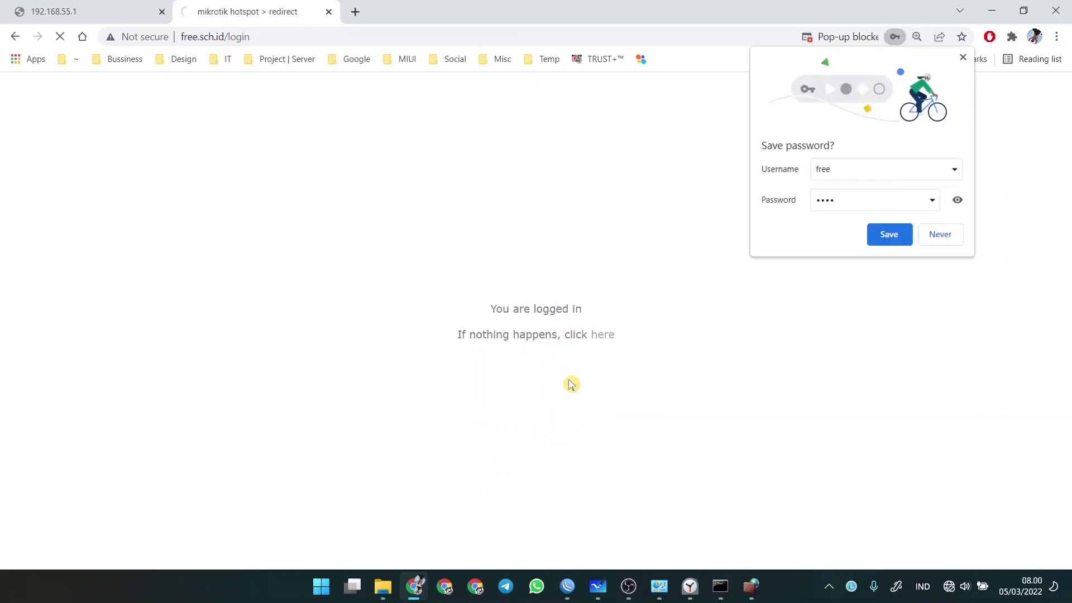
left_click(940, 235)
left_click(354, 15)
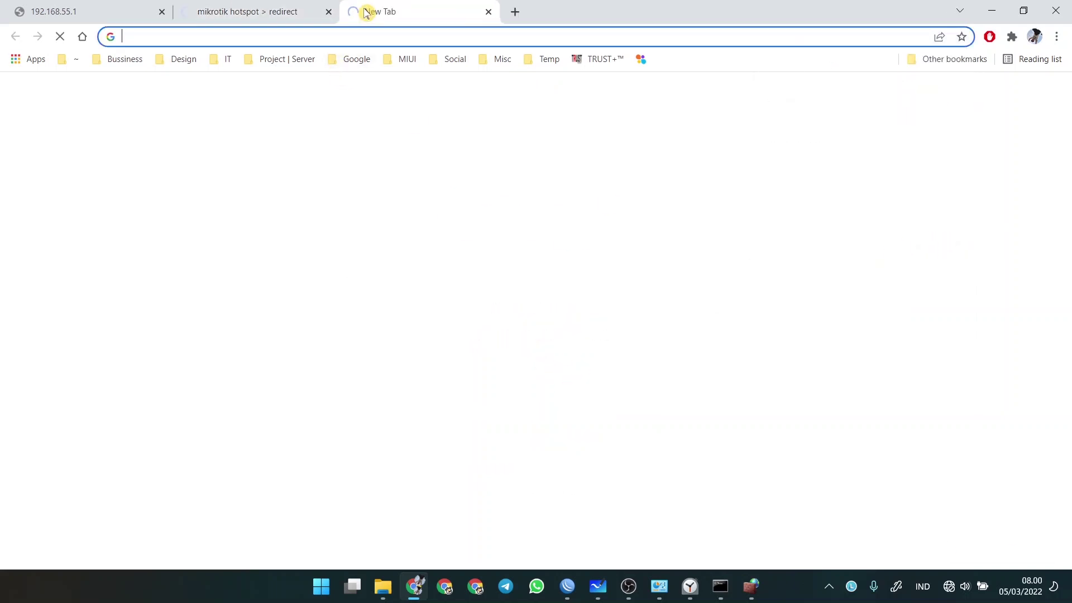
- Search Google for speedtest and start the internet speed test
type("speedtest")
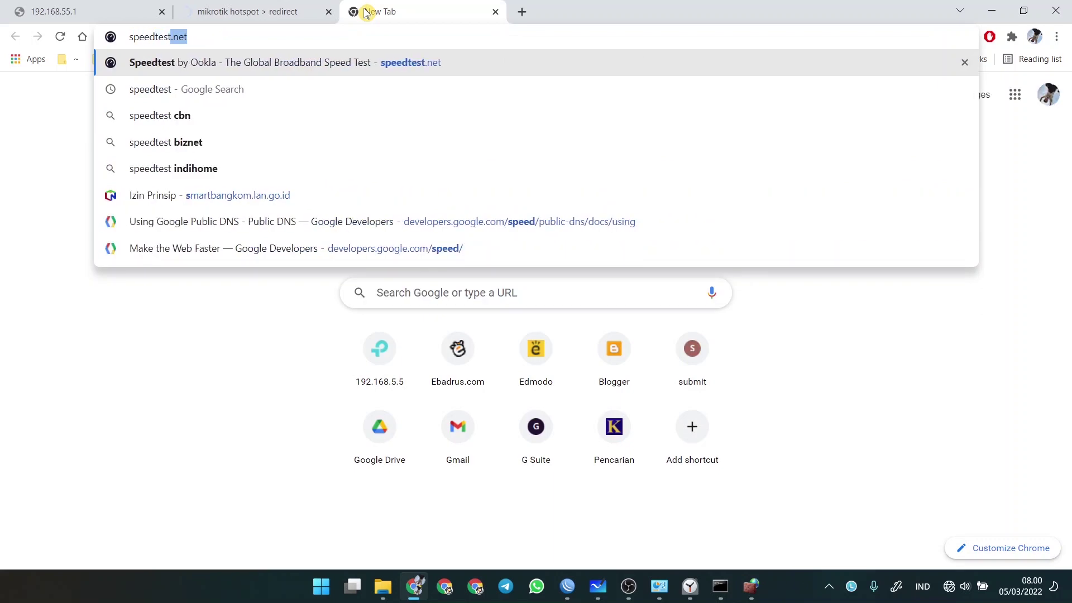
key("BackSpace")
key("Return")
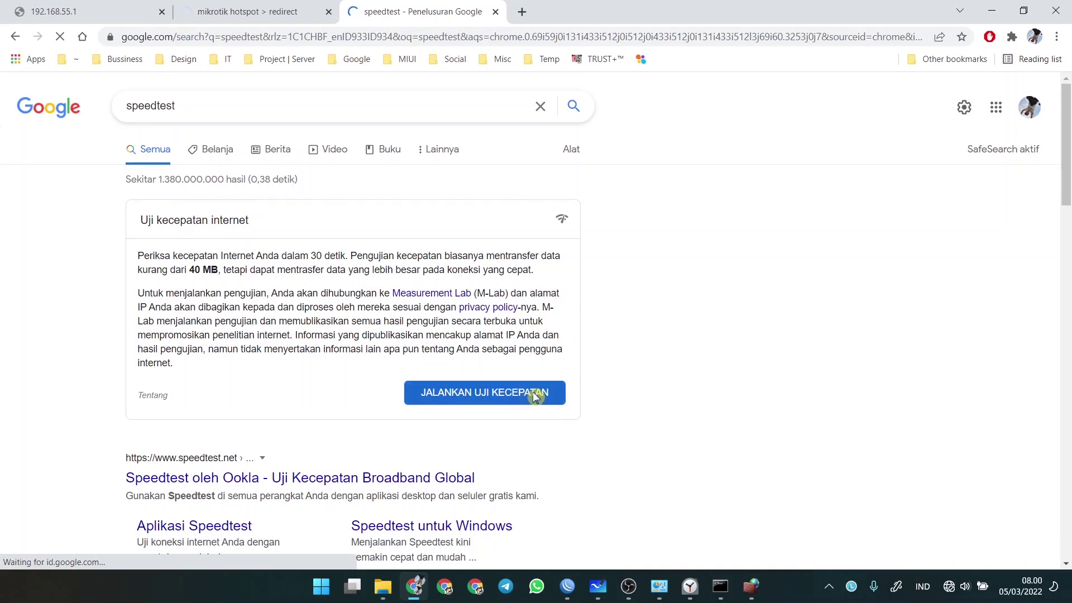
left_click(534, 398)
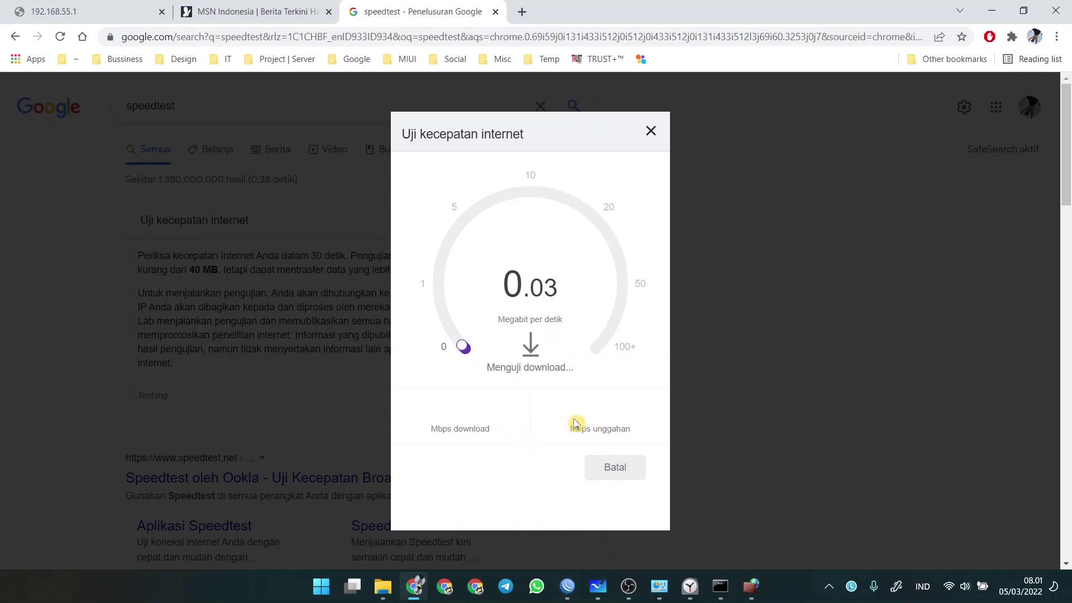
- Let the speed test finish at 0.03 Mbps download and 0.50 Mbps upload
left_click(568, 588)
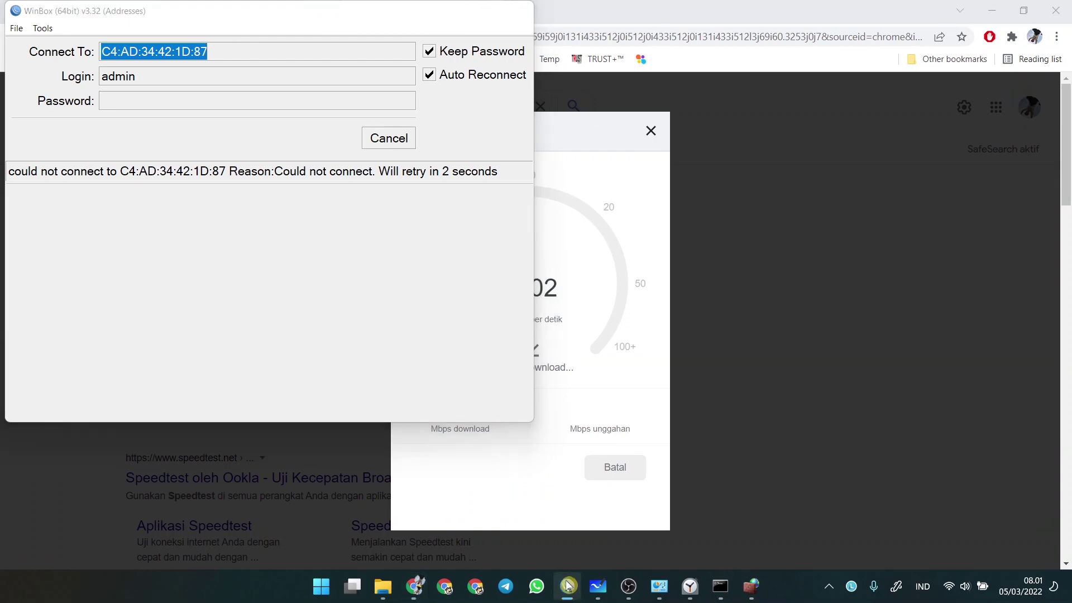
left_click(575, 588)
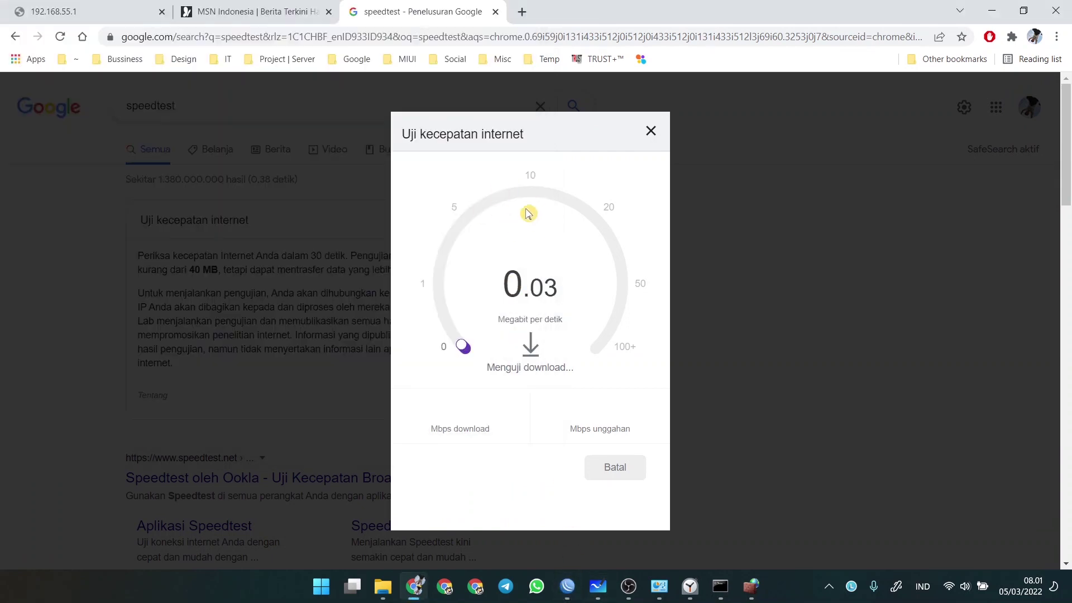
left_click(690, 589)
left_click(690, 589)
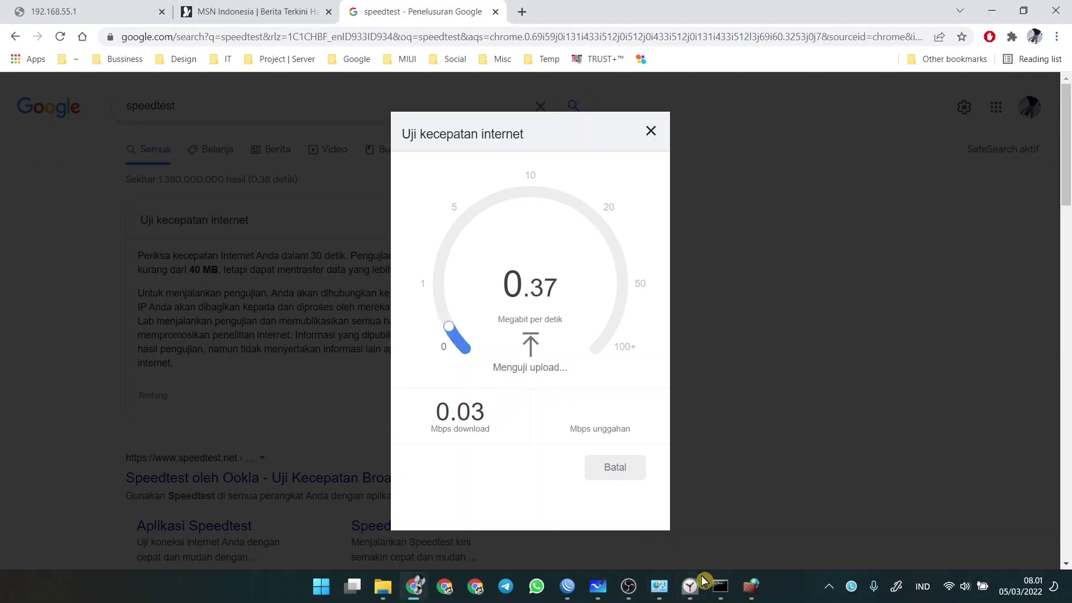
left_click(692, 589)
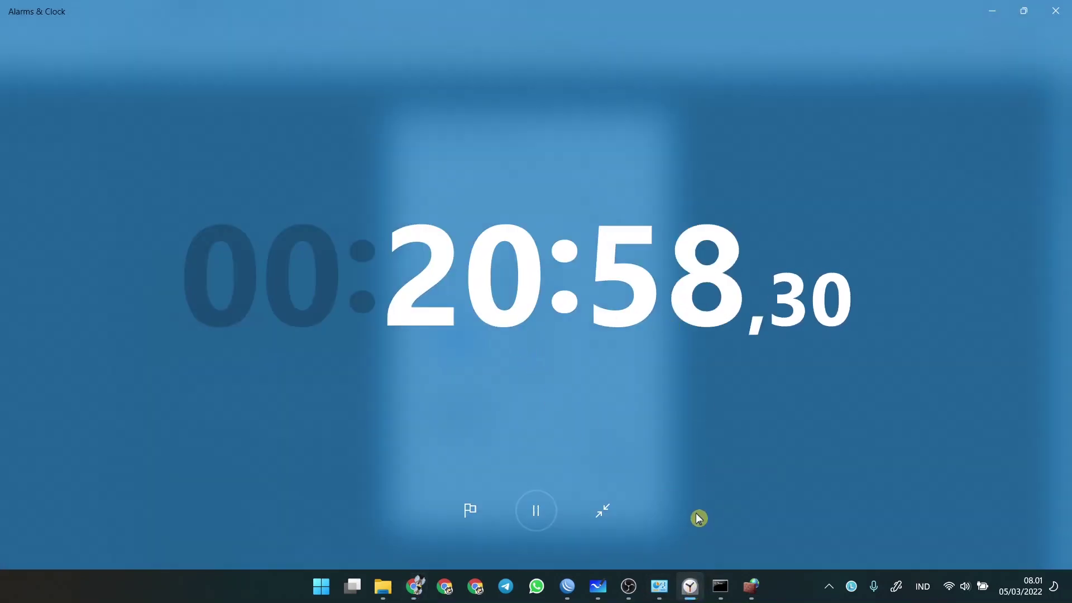
left_click(687, 592)
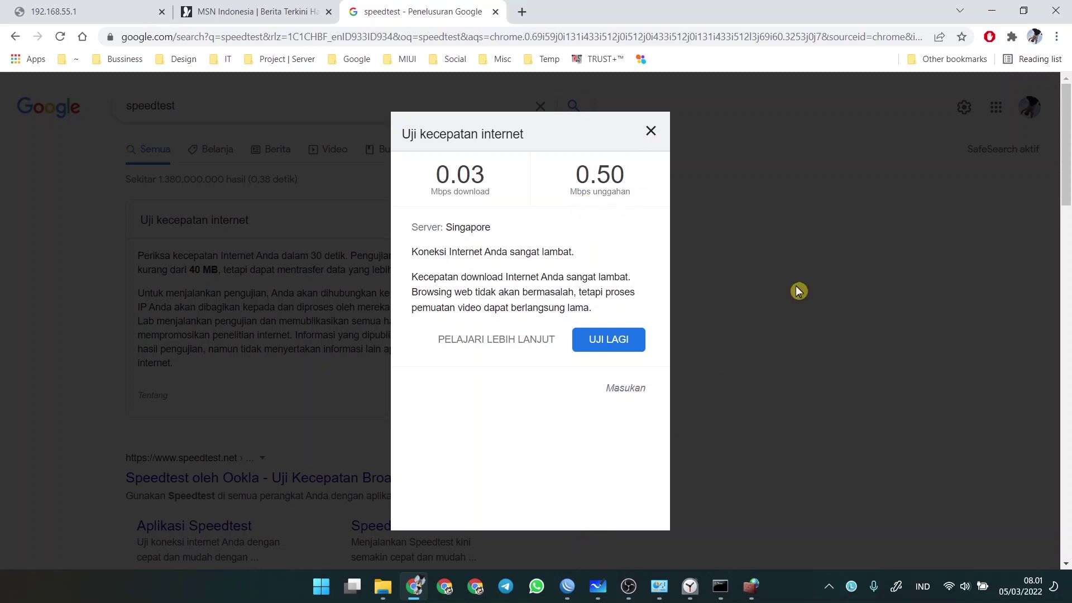
left_click(522, 12)
- Close all other Chrome tabs and bring up the Wi-Fi network list
right_click(539, 12)
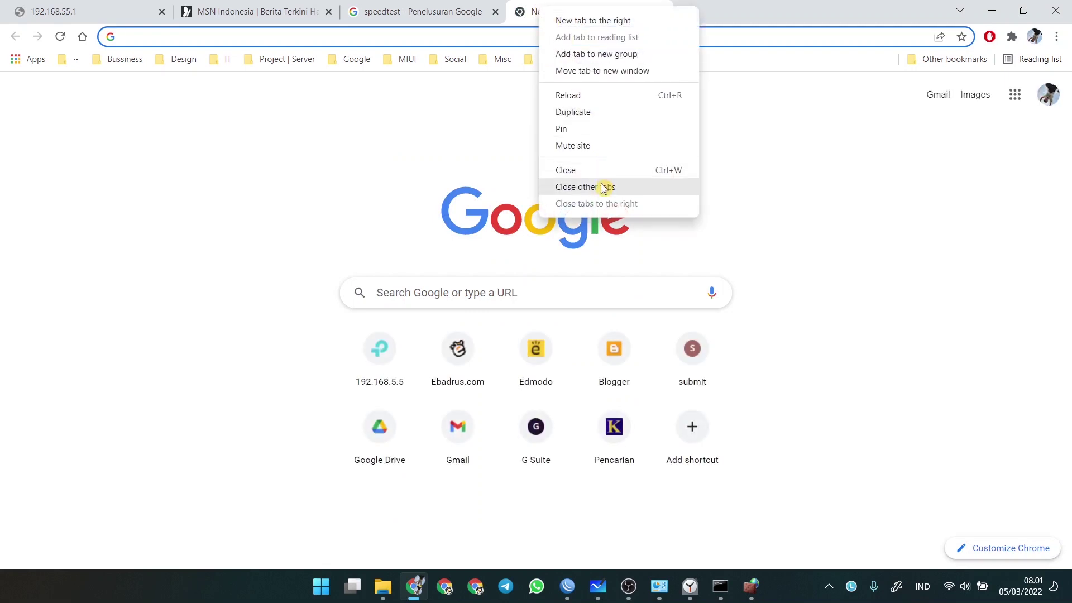
left_click(601, 184)
left_click(952, 586)
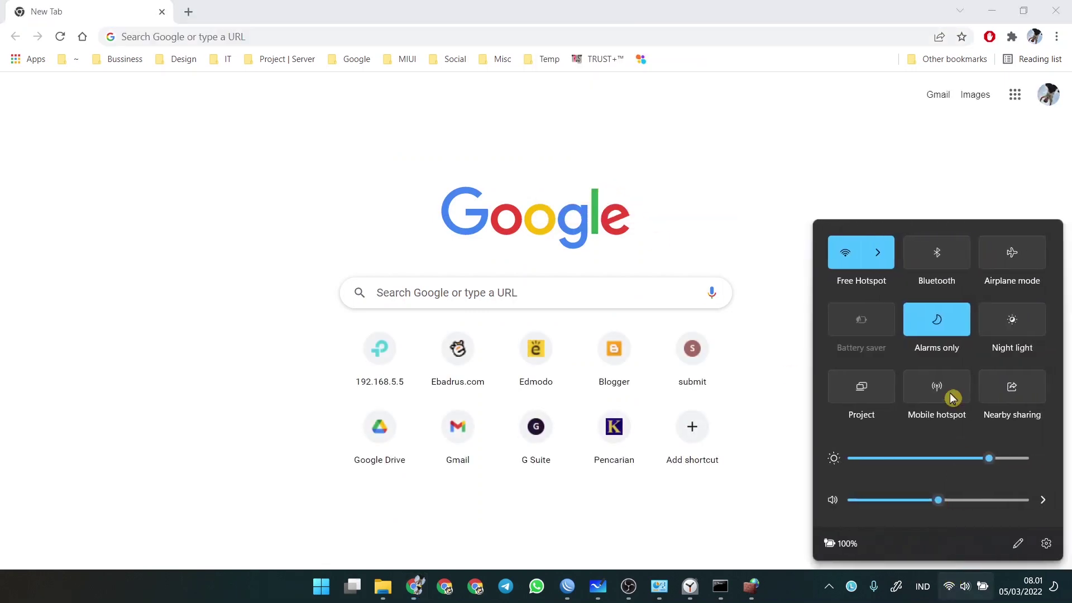
left_click(883, 249)
left_click(598, 586)
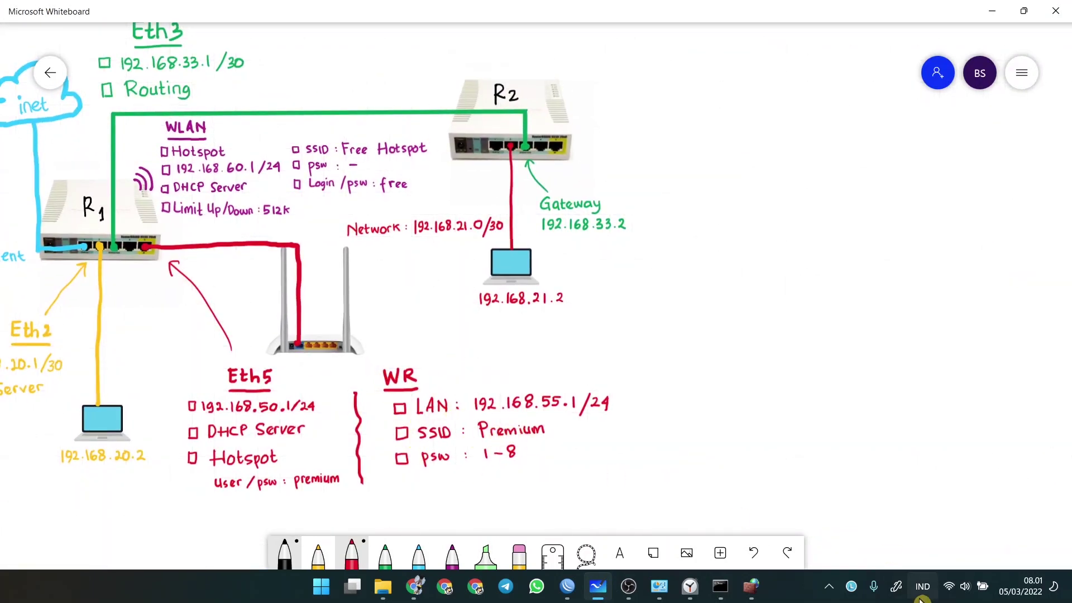
left_click(957, 579)
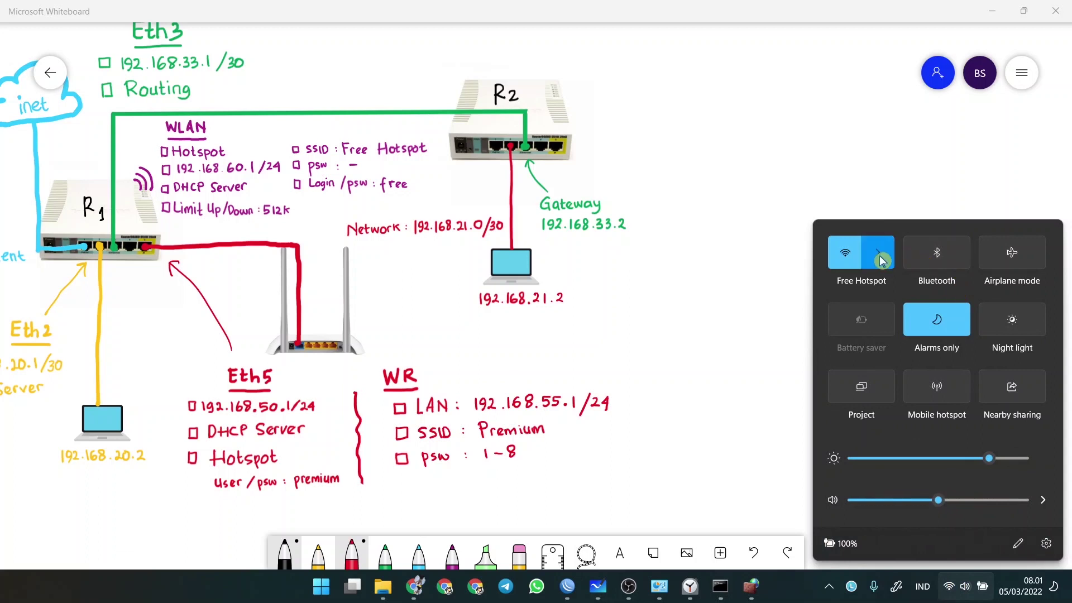
left_click(900, 255)
scroll(900, 391, "down", 1)
- Join the secured Premium Wi-Fi network using its security key
left_click(880, 385)
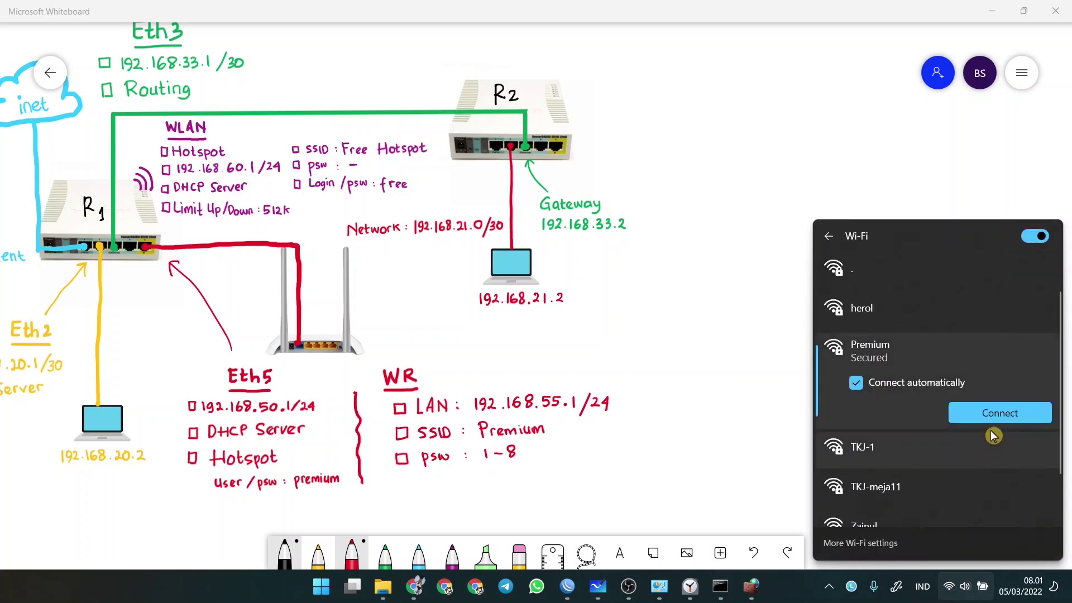
left_click(995, 414)
type("123")
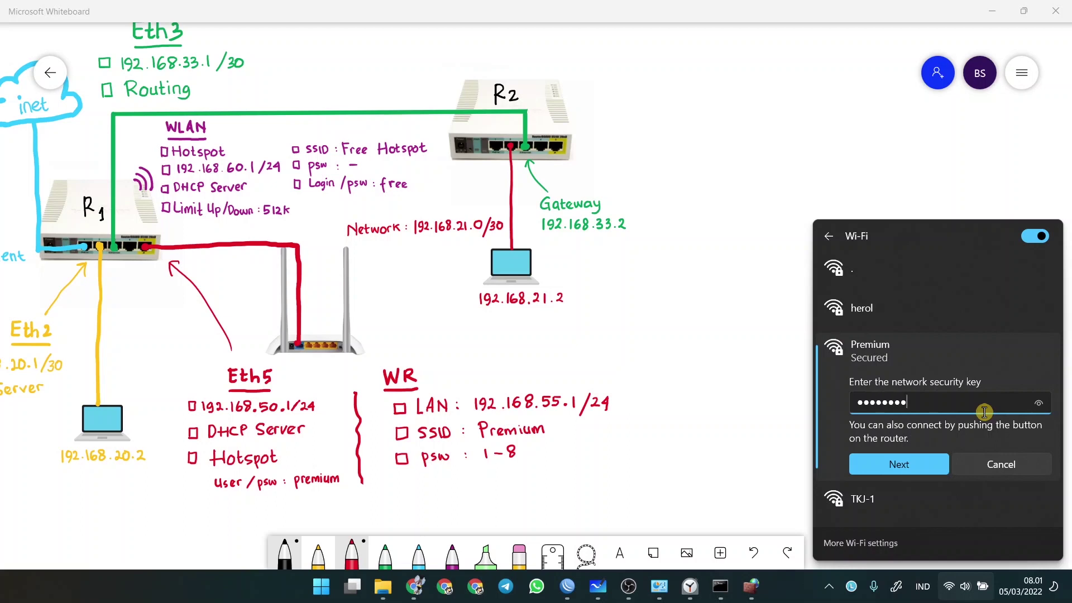
type("45678")
left_click(900, 463)
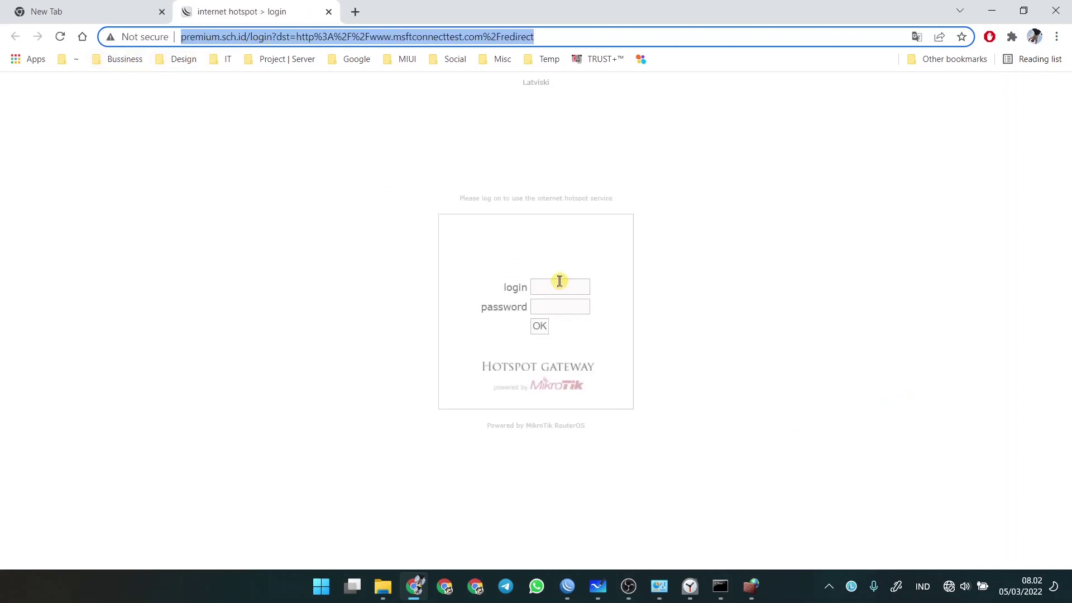
- Sign in to the premium.sch.id hotspot with the premium user's whiteboard credentials
left_click(560, 281)
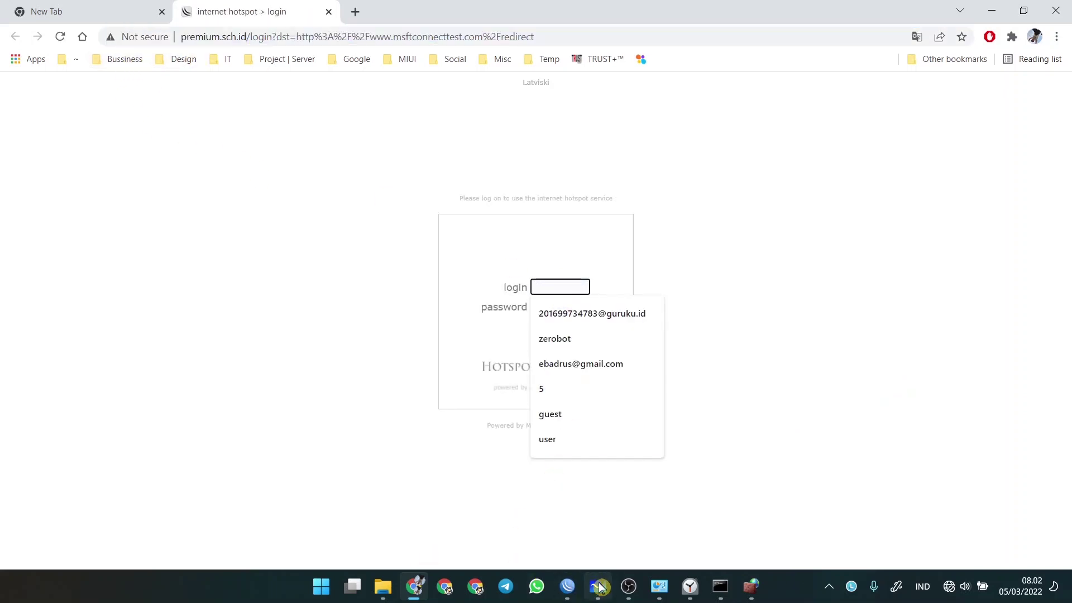
left_click(597, 586)
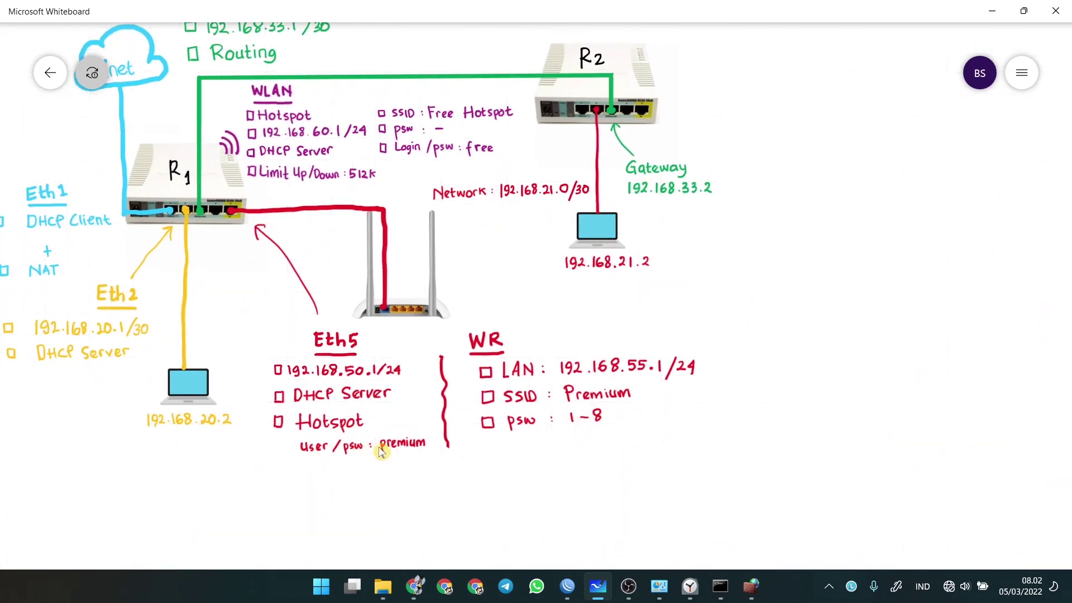
left_click(414, 586)
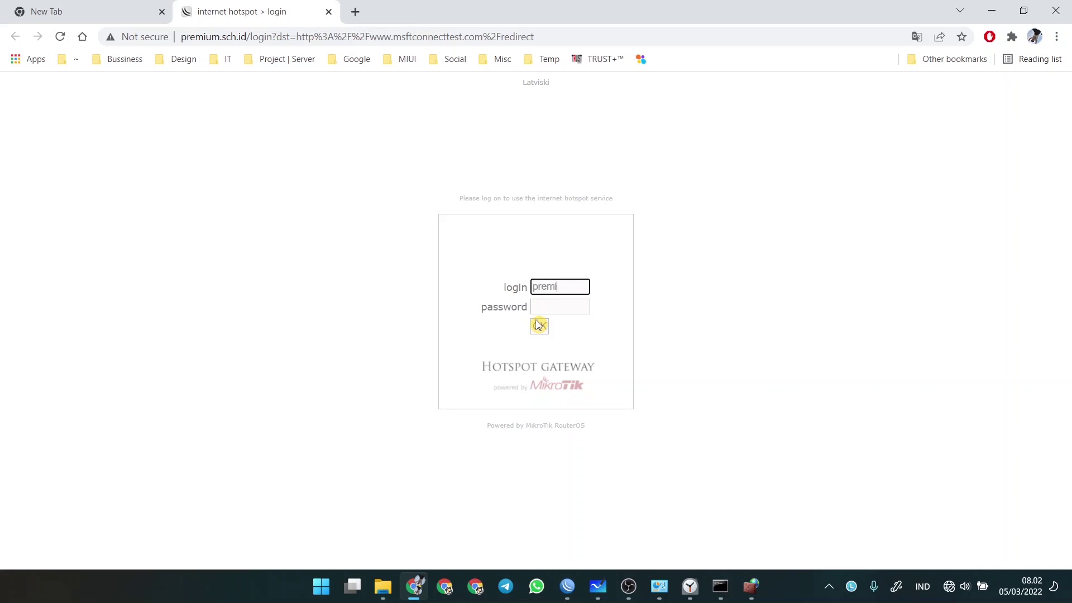
key("Tab")
type("p")
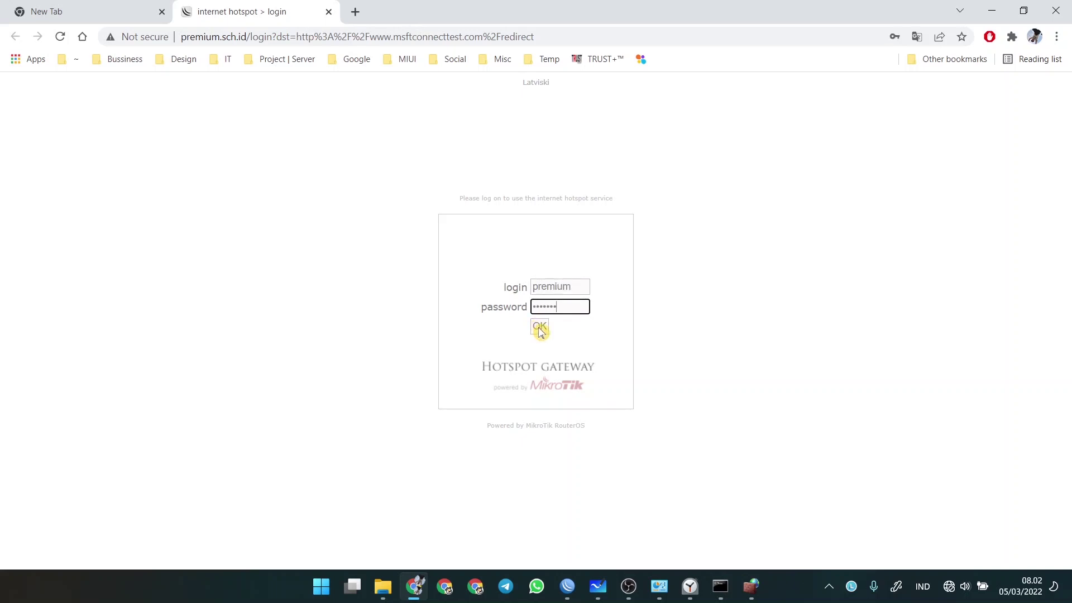
left_click(539, 327)
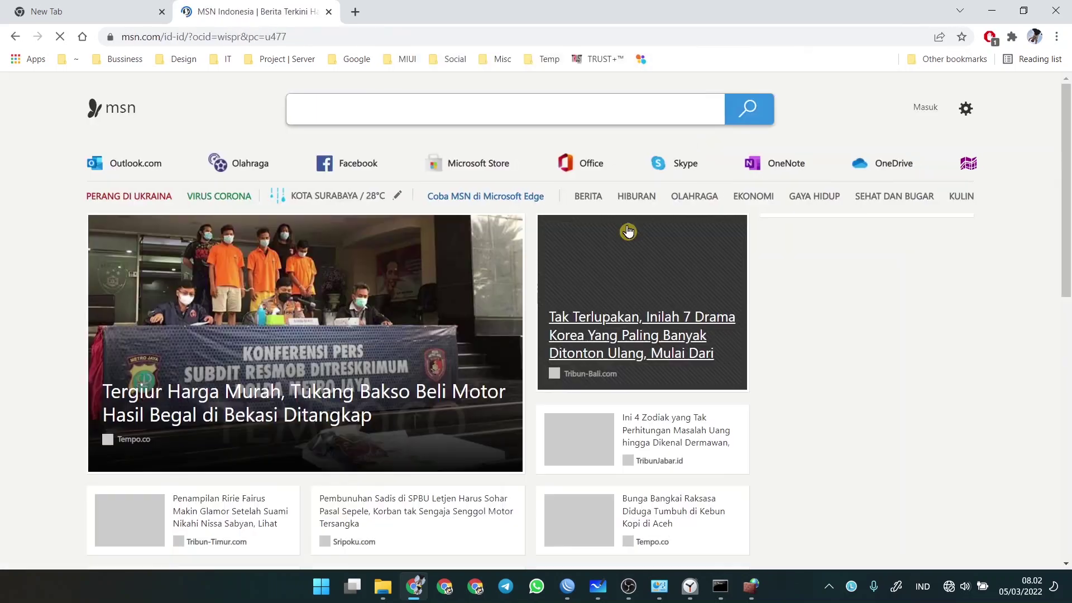
- Run Google's speed test over the Premium hotspot, reaching about 16 Mbps download
left_click(297, 36)
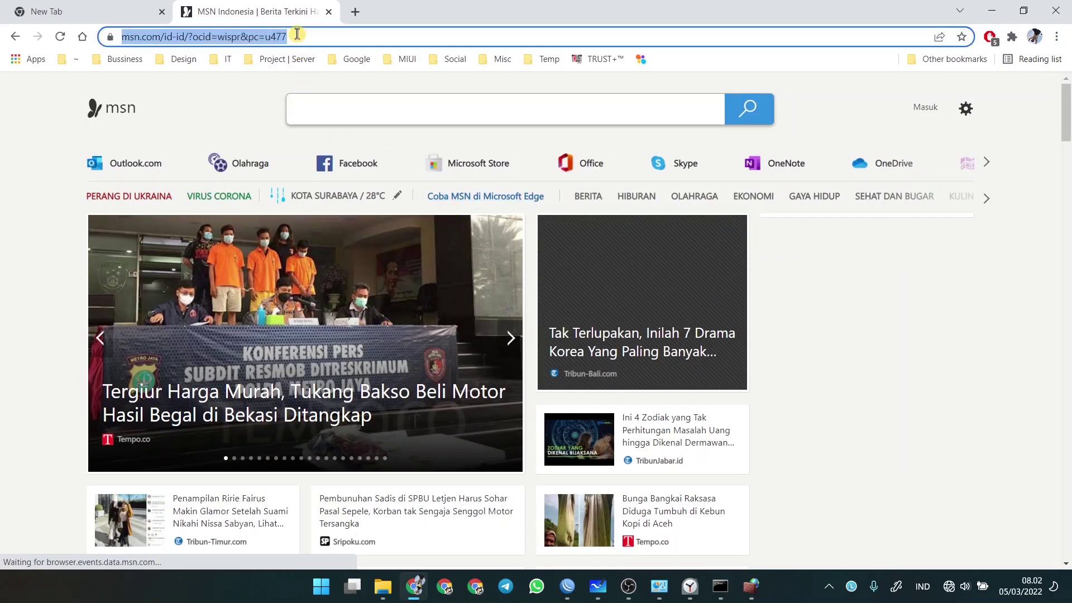
type("speedtest")
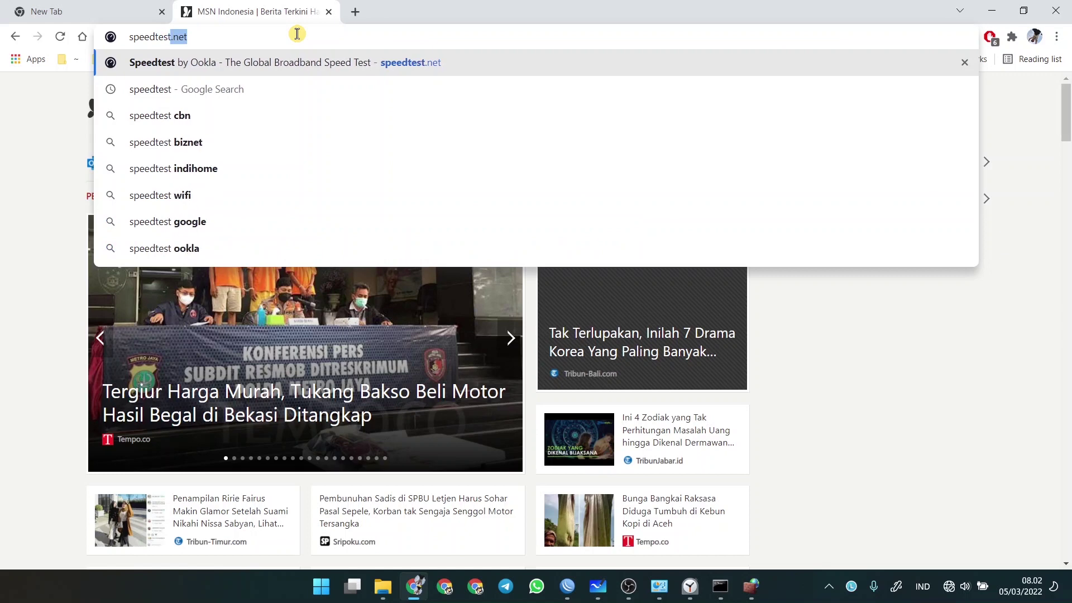
key("Delete")
key("Return")
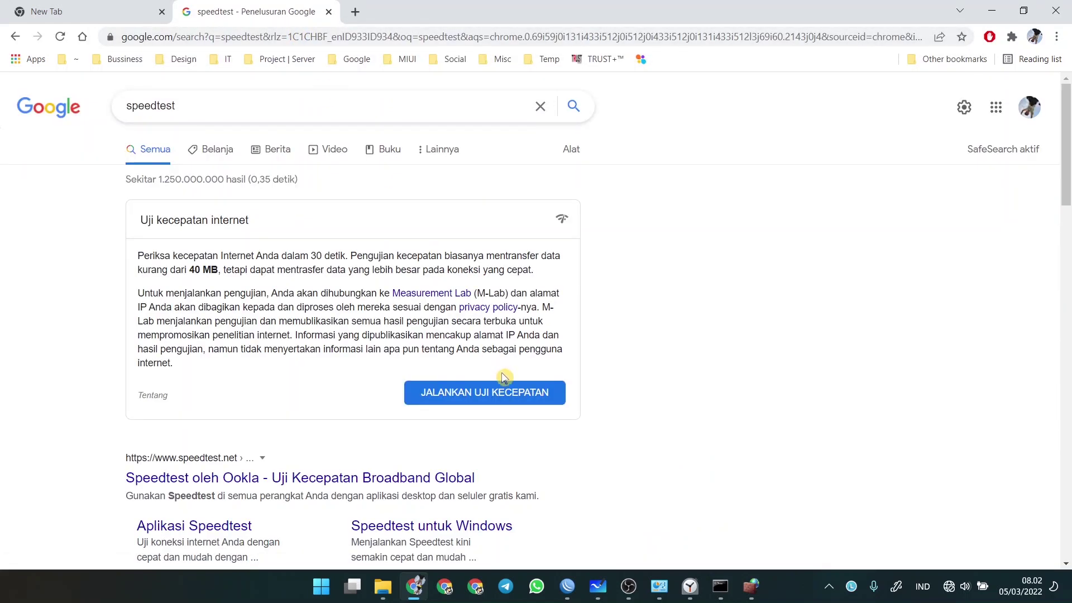
left_click(504, 385)
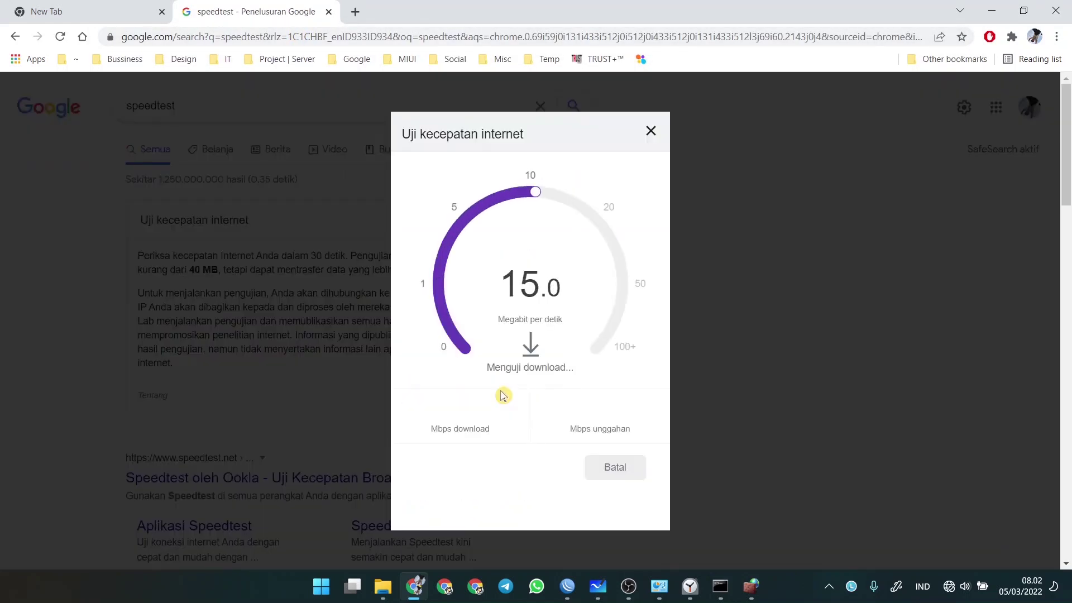
left_click(595, 588)
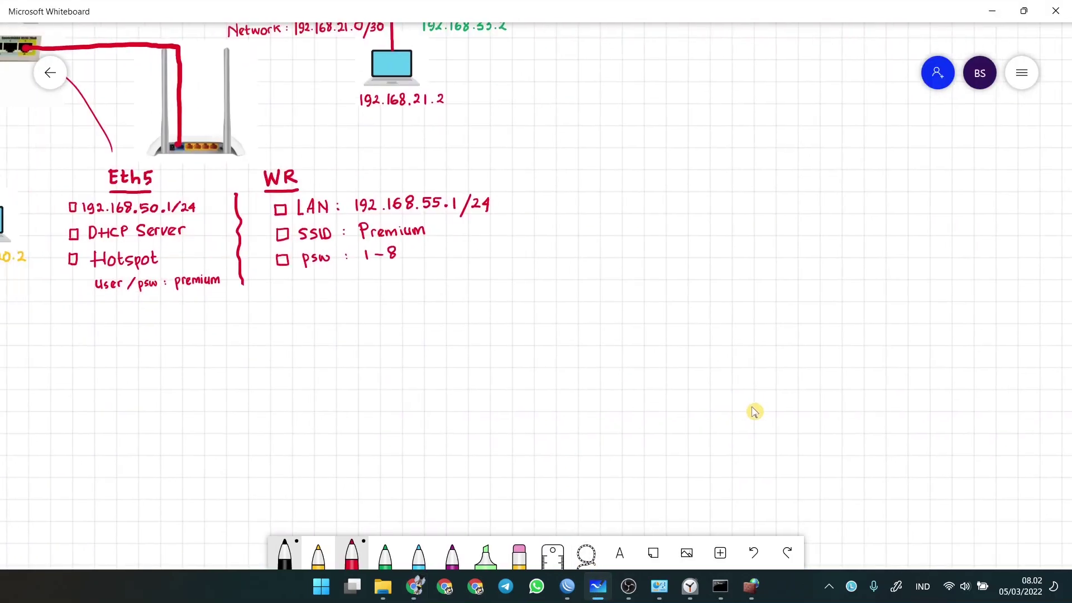
- Scroll the whiteboard to show the full diagram and select the green highlighter
scroll(754, 412, "left", 5)
scroll(754, 411, "up", 2)
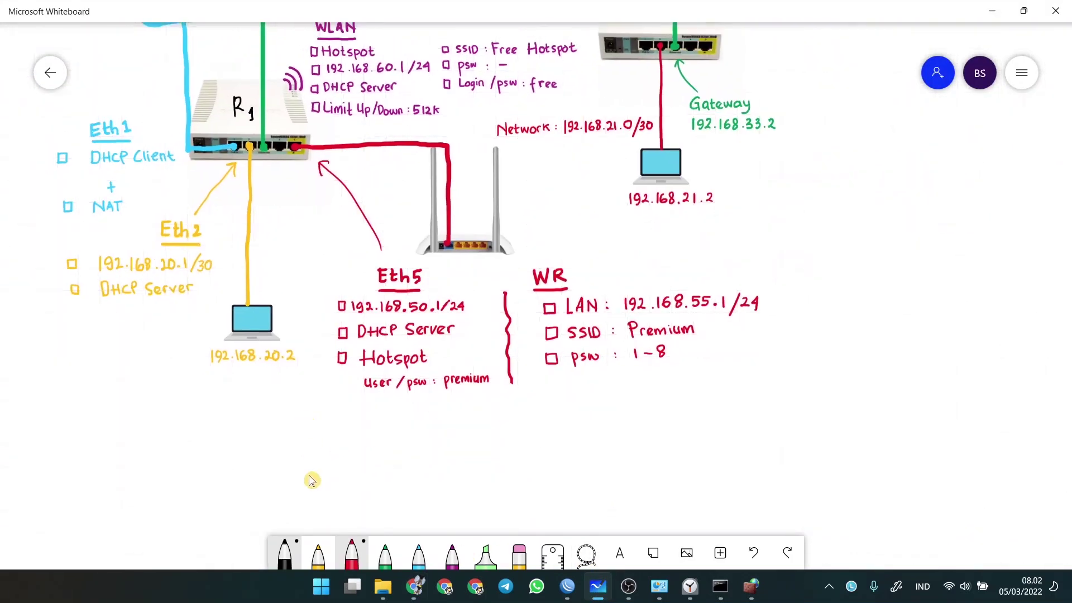
scroll(312, 482, "up", 3)
scroll(311, 481, "left", 1)
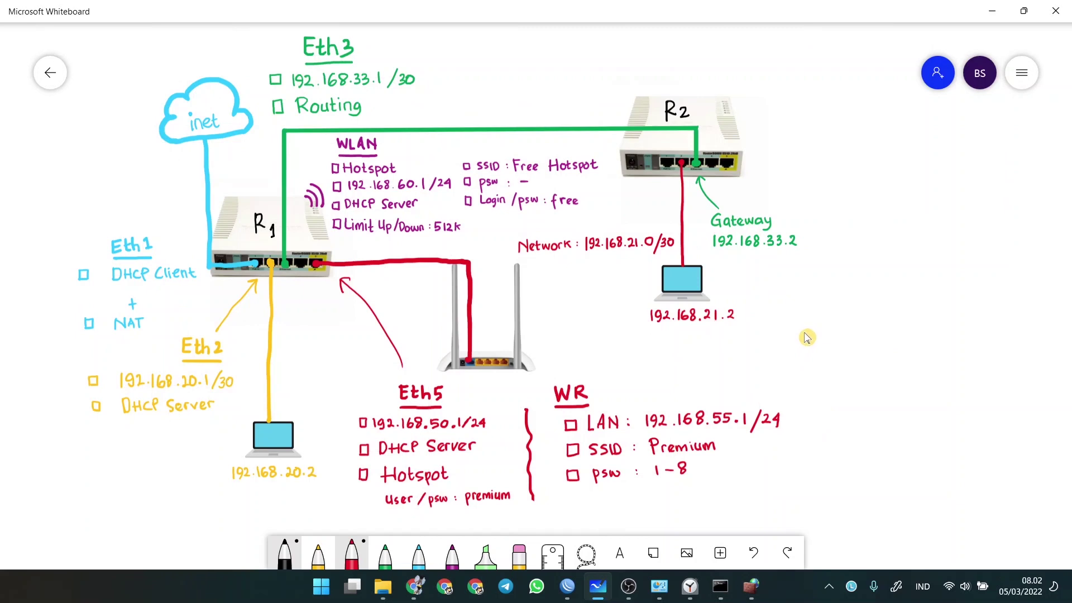
left_click(485, 553)
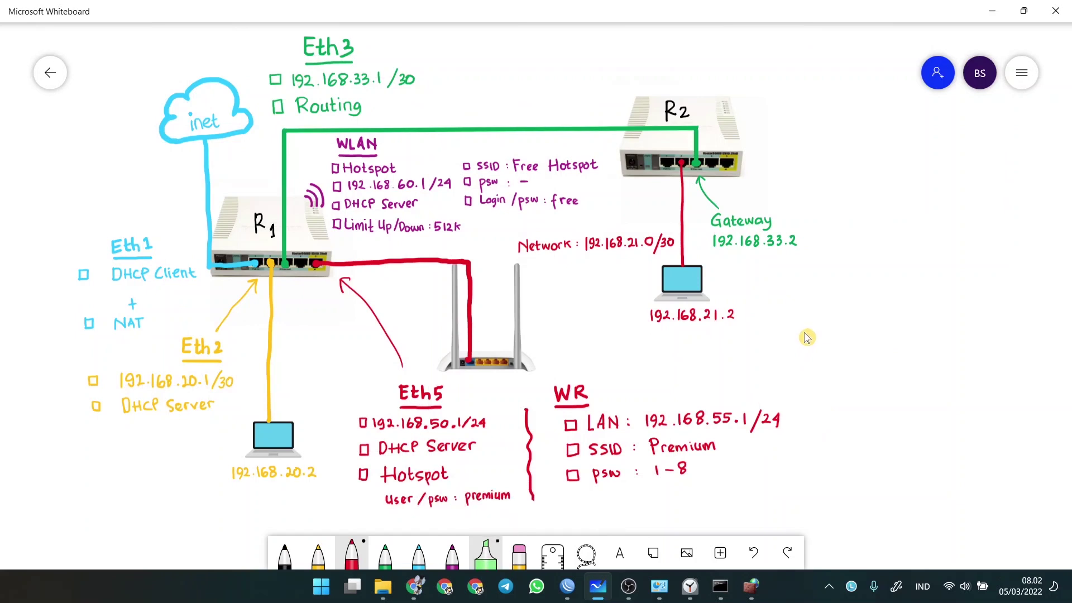
left_click(717, 581)
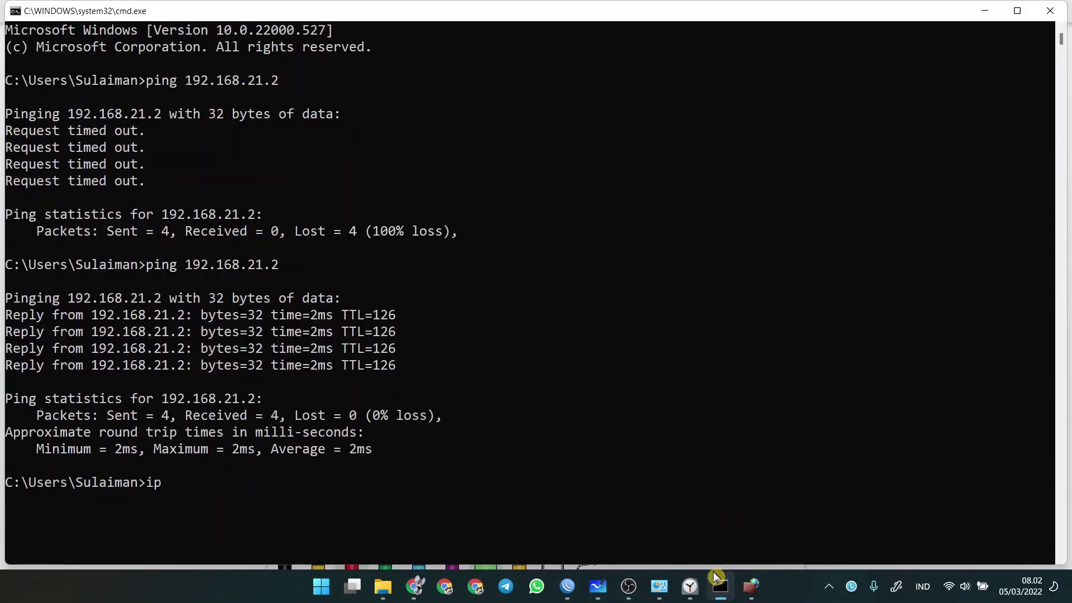
- Run ipconfig /all to confirm the Wi-Fi address 192.168.55.100
type("ipconfig")
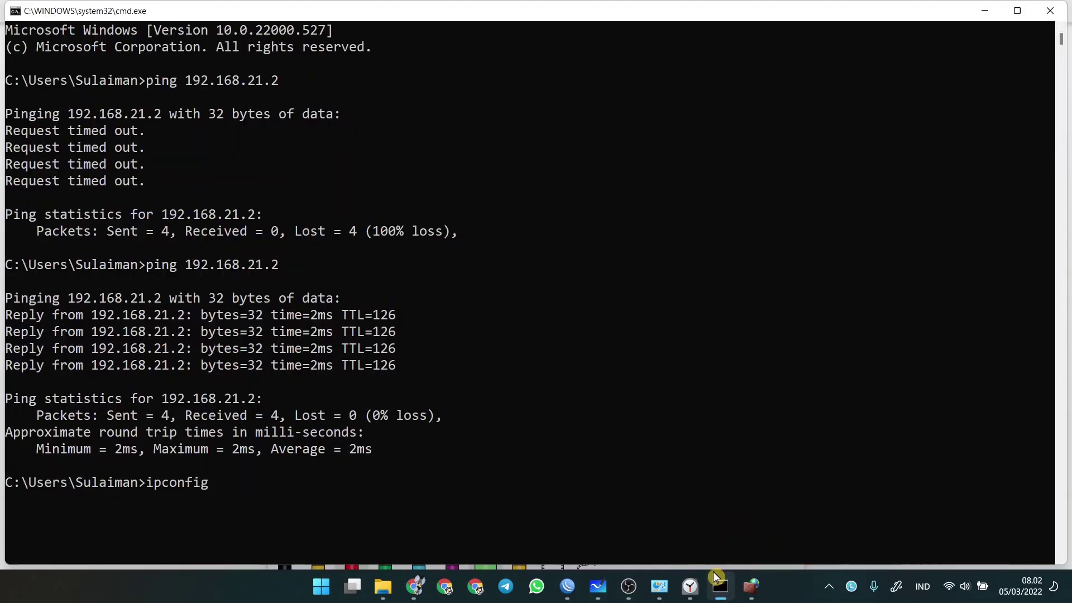
type("/akll")
key("Return")
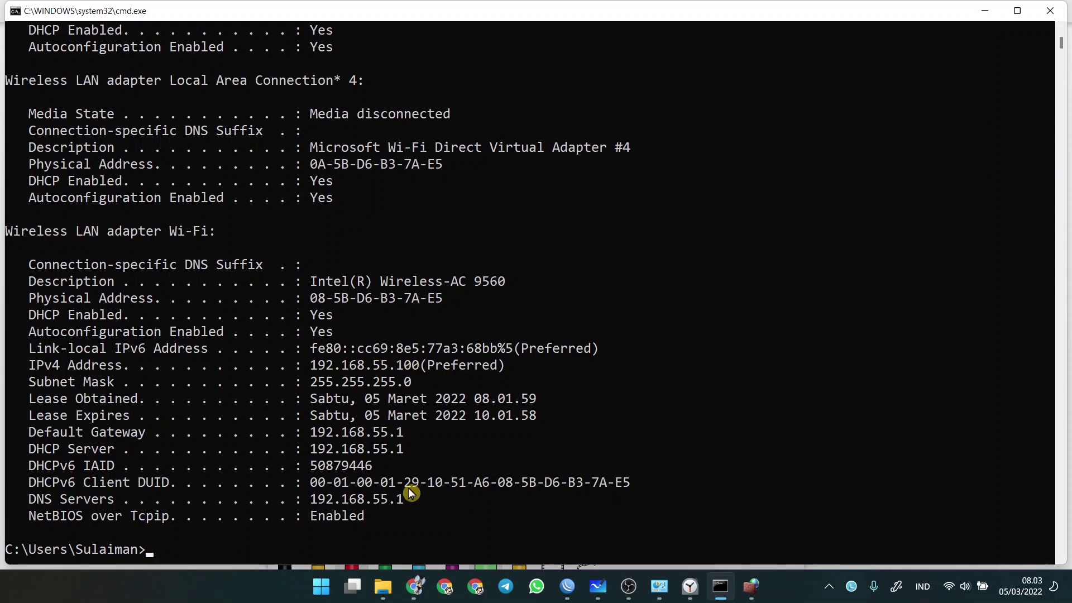
left_click(604, 589)
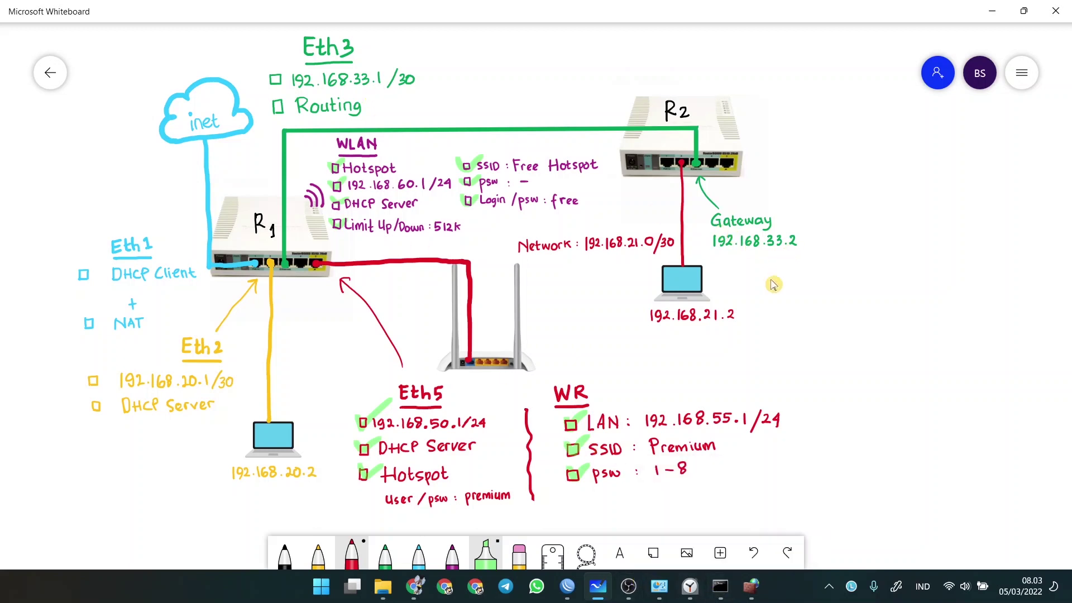
- Ping 192.168.21.2, then tick Eth3's 192.168.33.1/30 and Routing items on the whiteboard
mouse_move(720, 585)
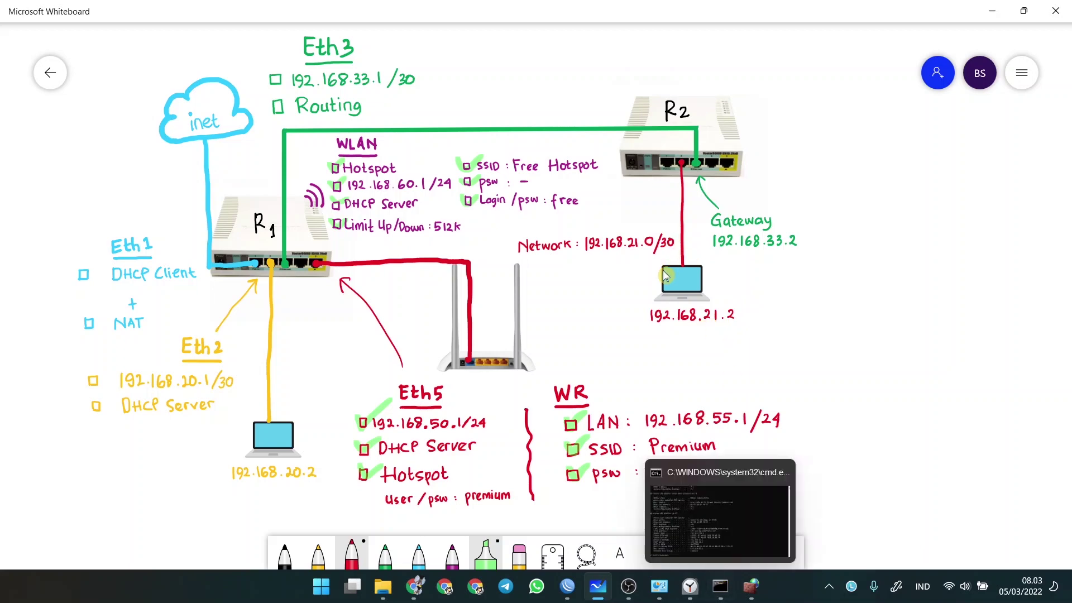
left_click(720, 589)
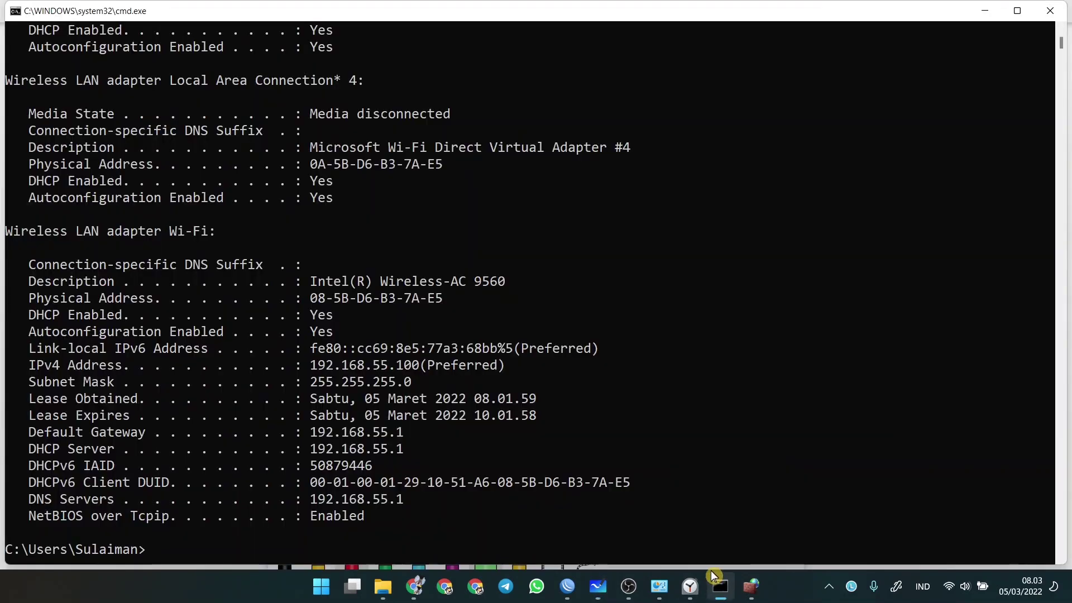
type("ping 192.168.21.2")
key("Return")
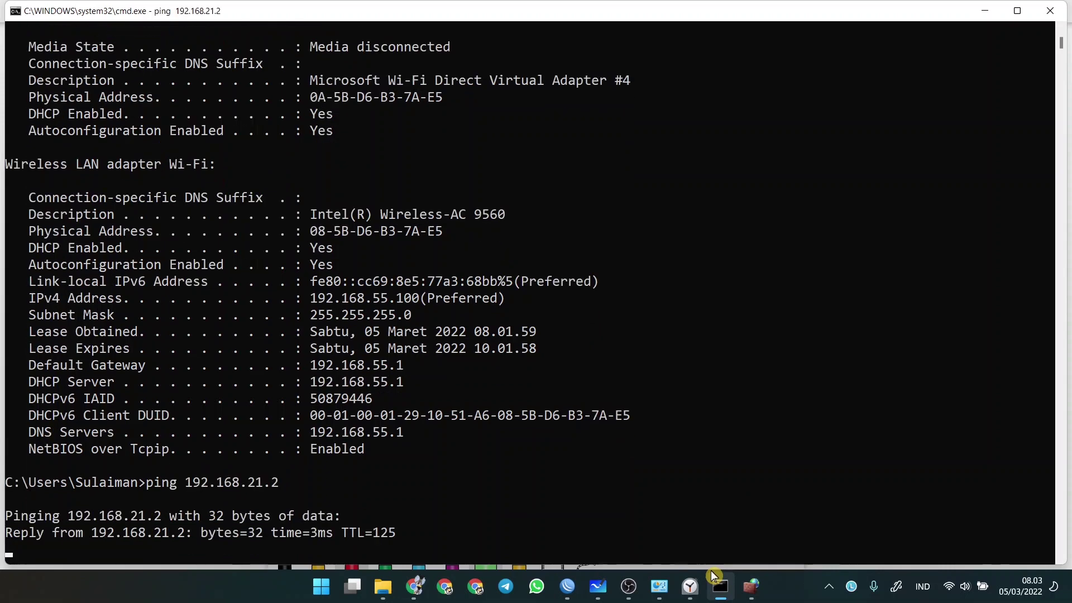
left_click(594, 588)
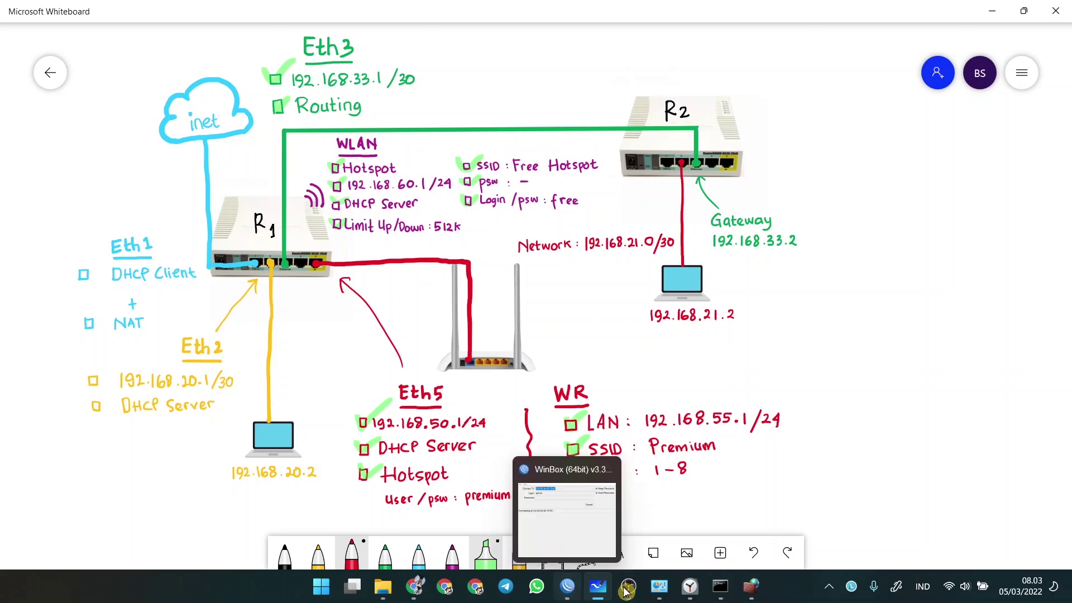
left_click(658, 586)
- Re-enable the Ether 2 (USB C) adapter and close Chrome with the finished speed test
double_click(78, 98)
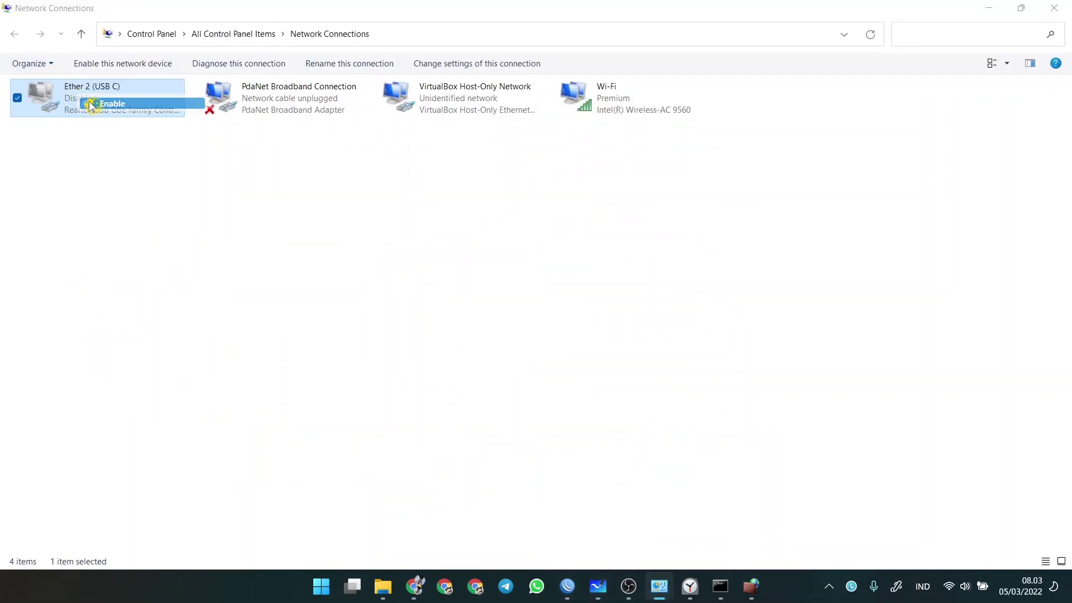
left_click(415, 586)
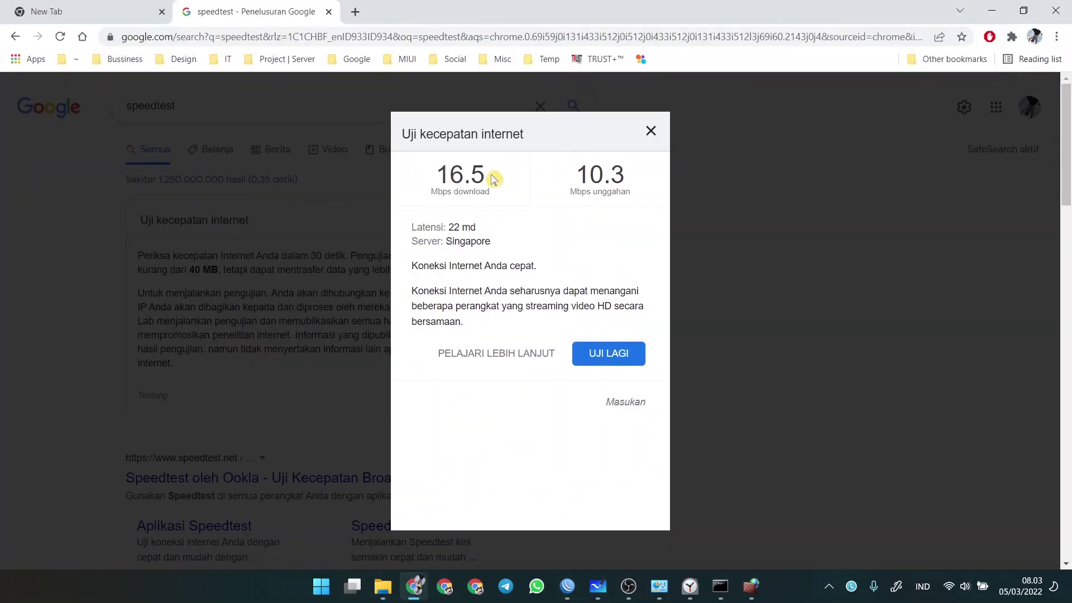
left_click(1054, 9)
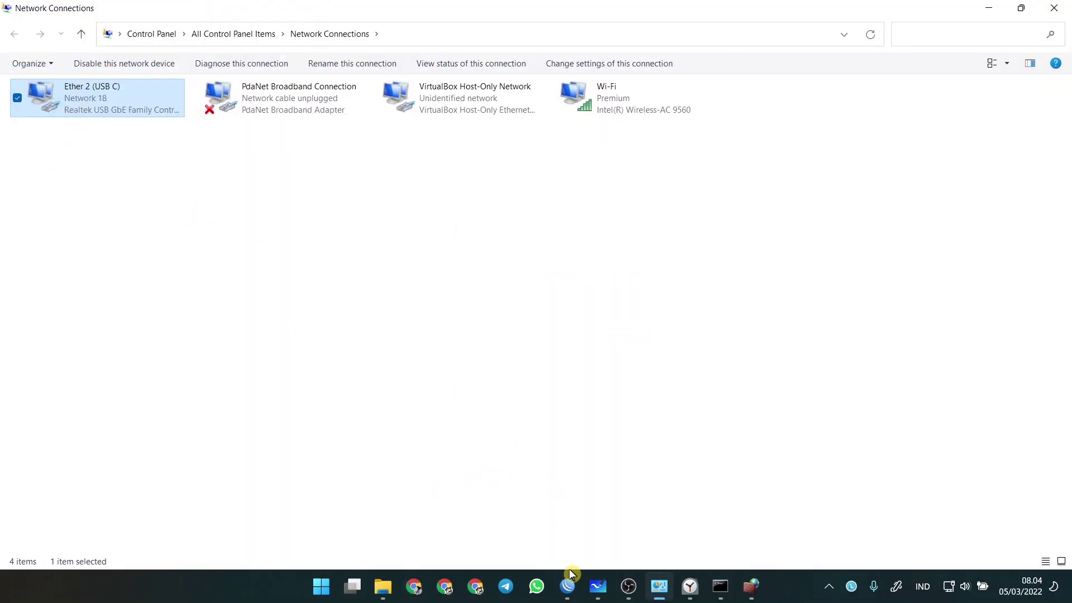
- Rerun ipconfig /all to confirm Ether 2 leases 192.168.20.2/30 from DHCP server 192.168.20.1
left_click(718, 585)
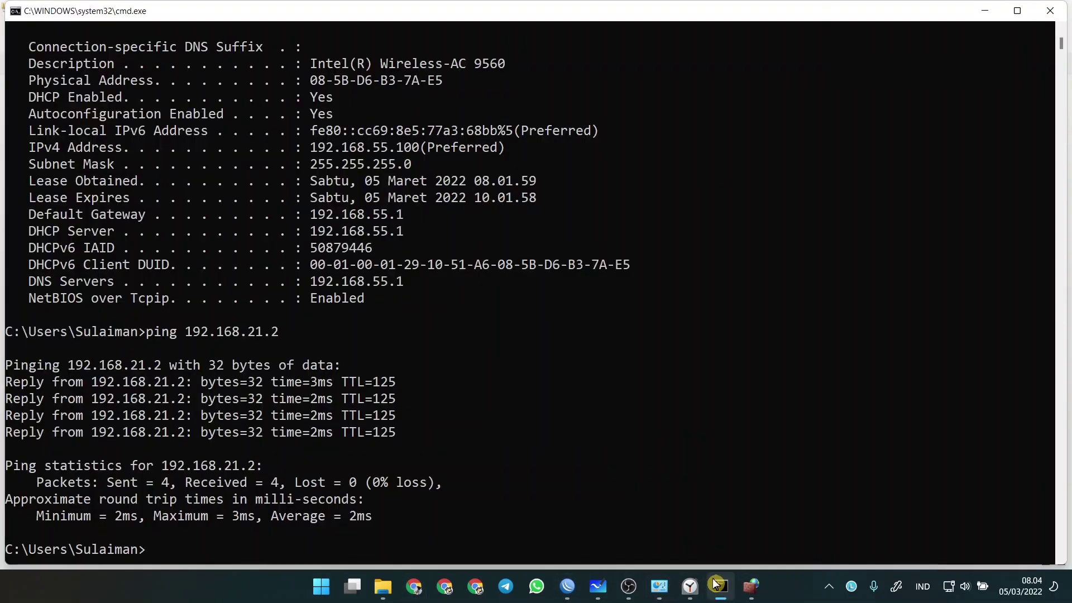
key("Up")
key("Up")
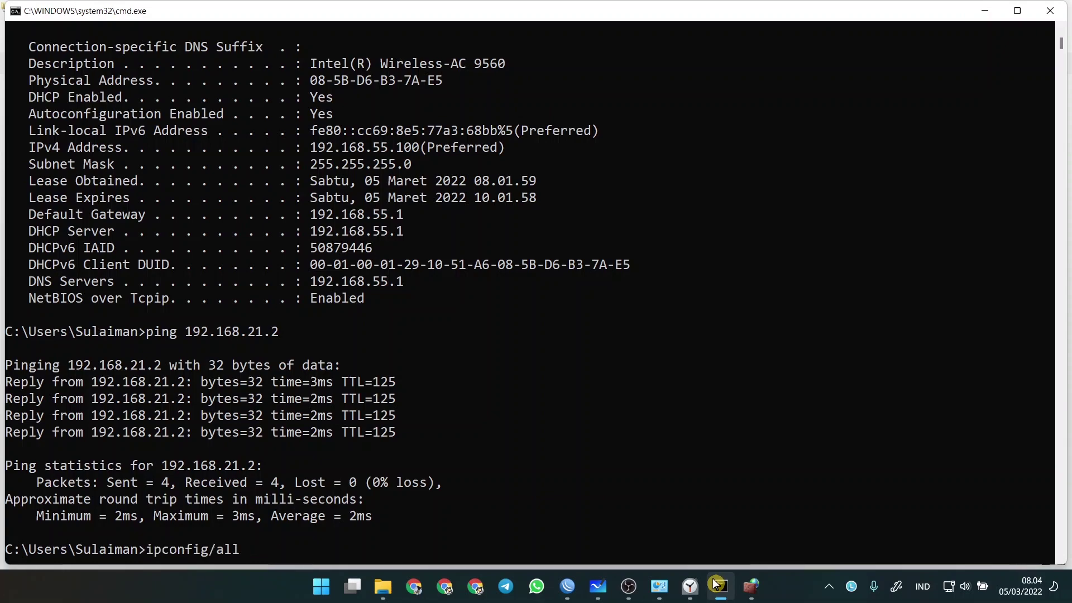
key("Down")
key("Up")
key("Return")
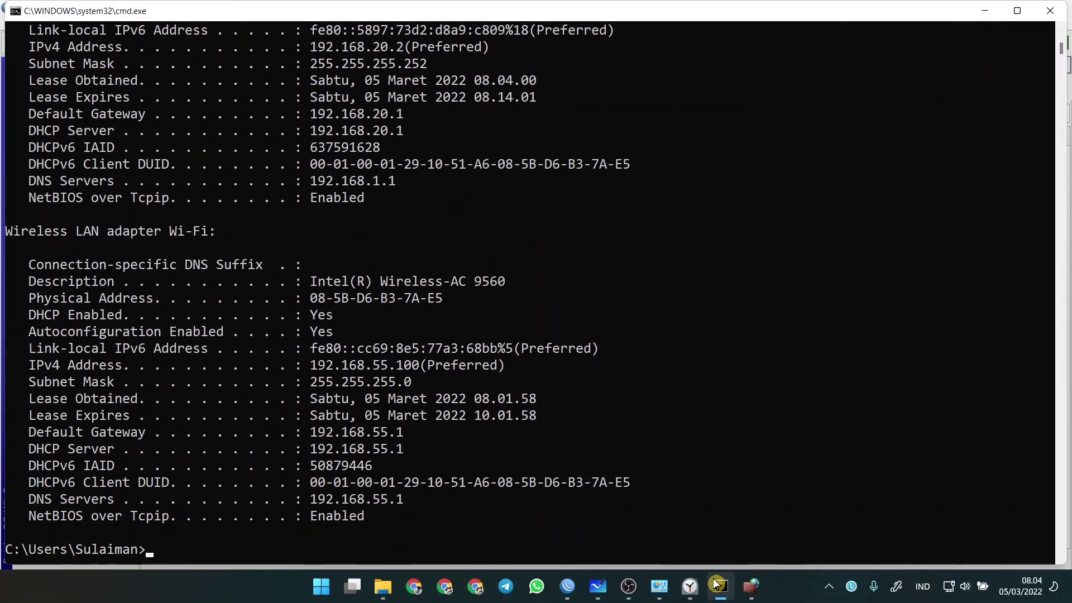
scroll(150, 329, "up", 8)
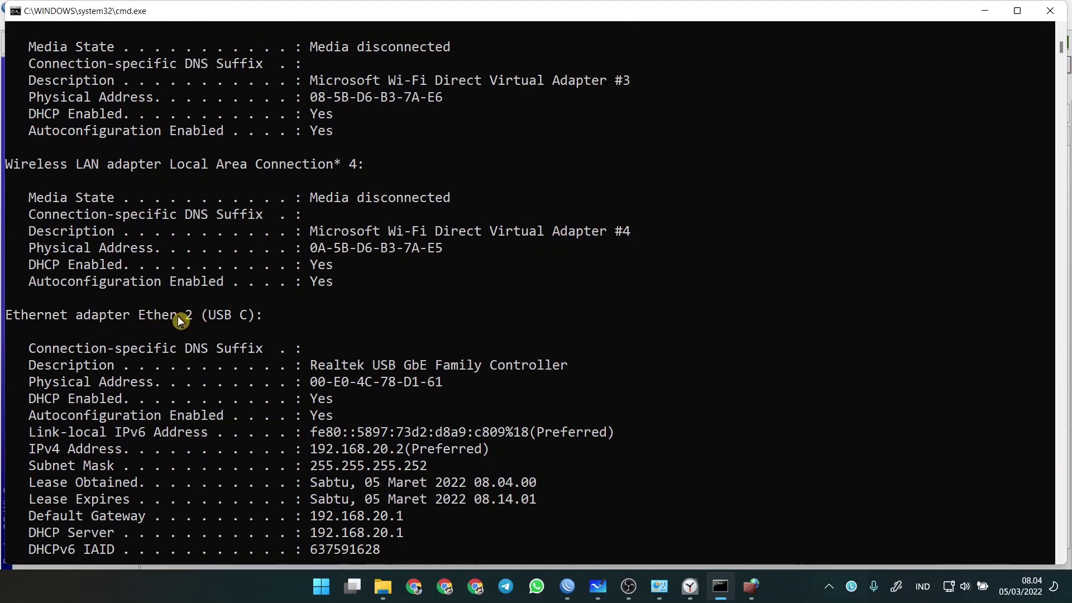
scroll(312, 378, "down", 2)
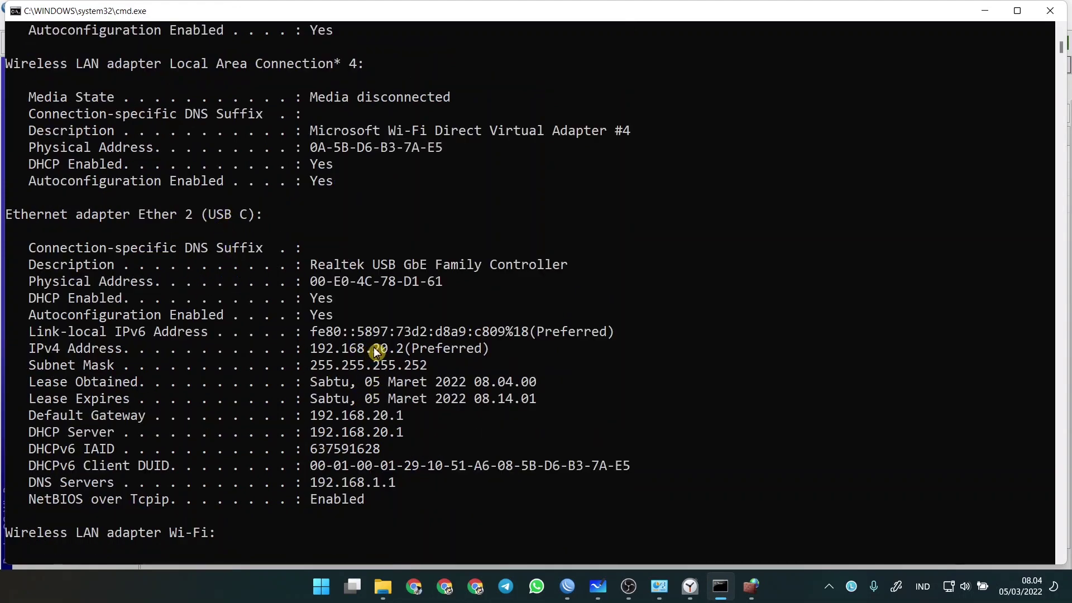
left_click(595, 593)
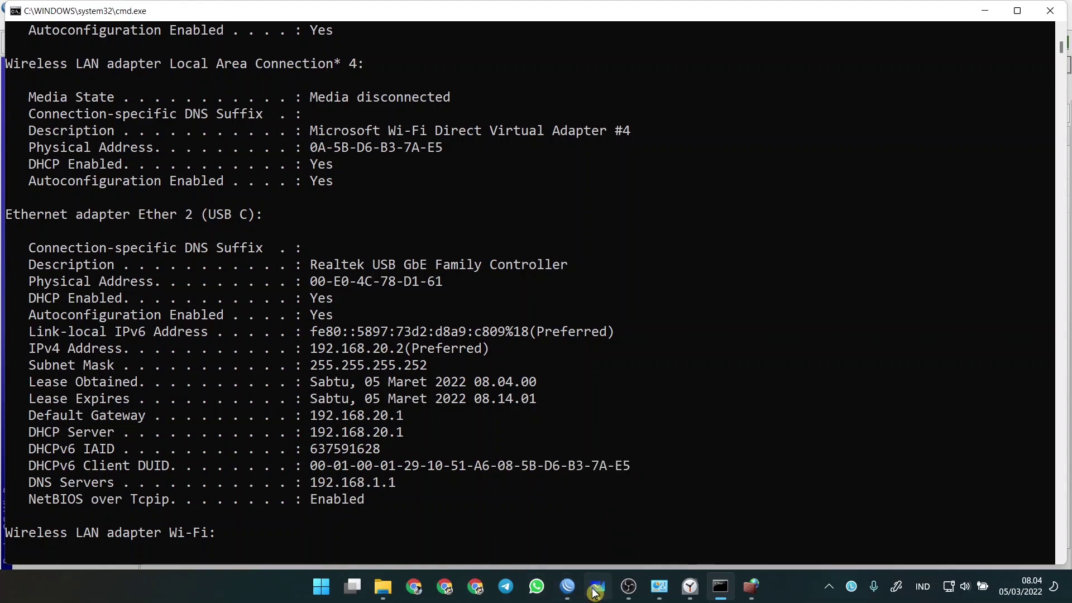
left_click(567, 586)
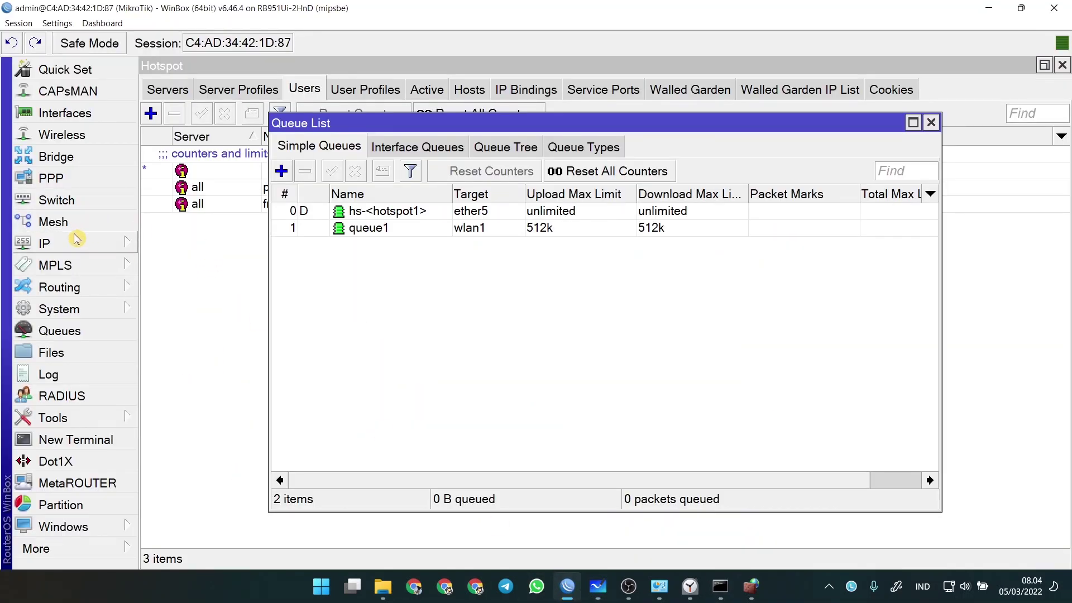
- List R1's five addresses under IP > Addresses, then tick Eth1, Eth2 and 192.168.20.2 on the whiteboard
left_click(77, 241)
left_click(196, 79)
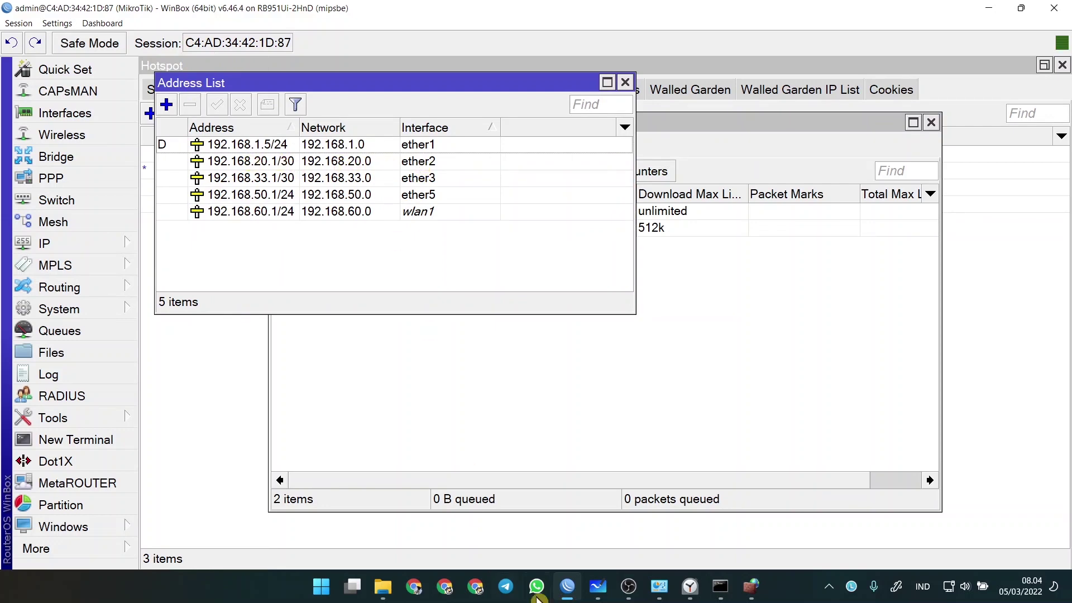
left_click(596, 587)
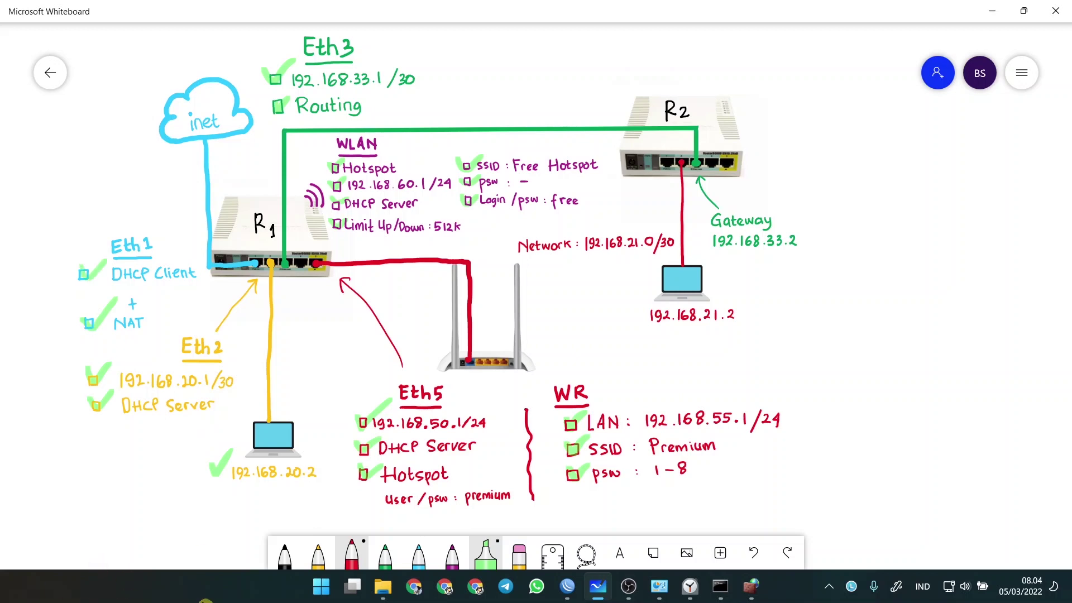
left_click_drag(762, 365, 795, 374)
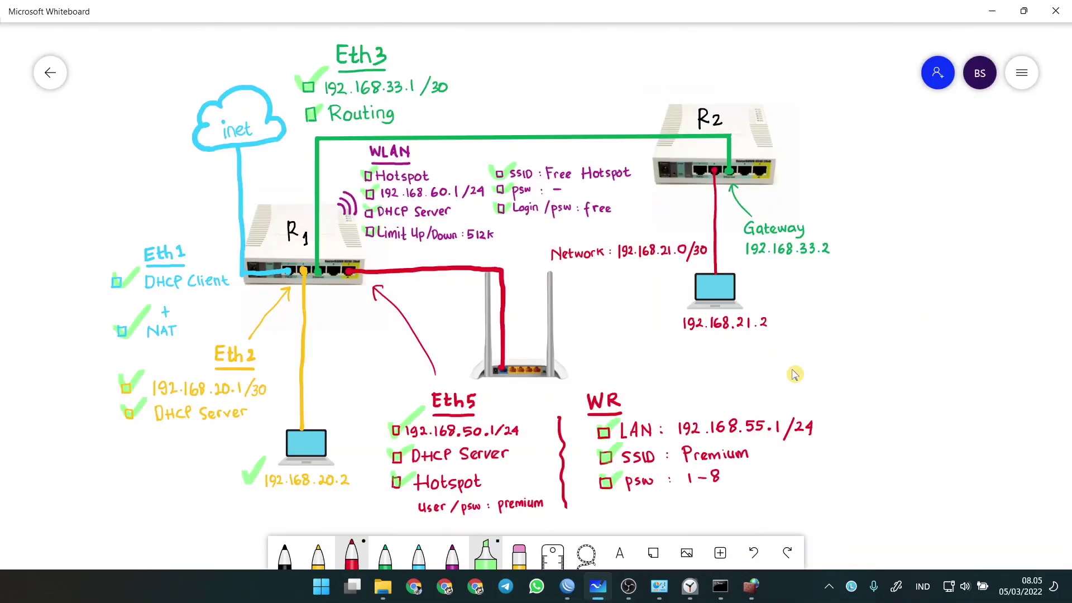